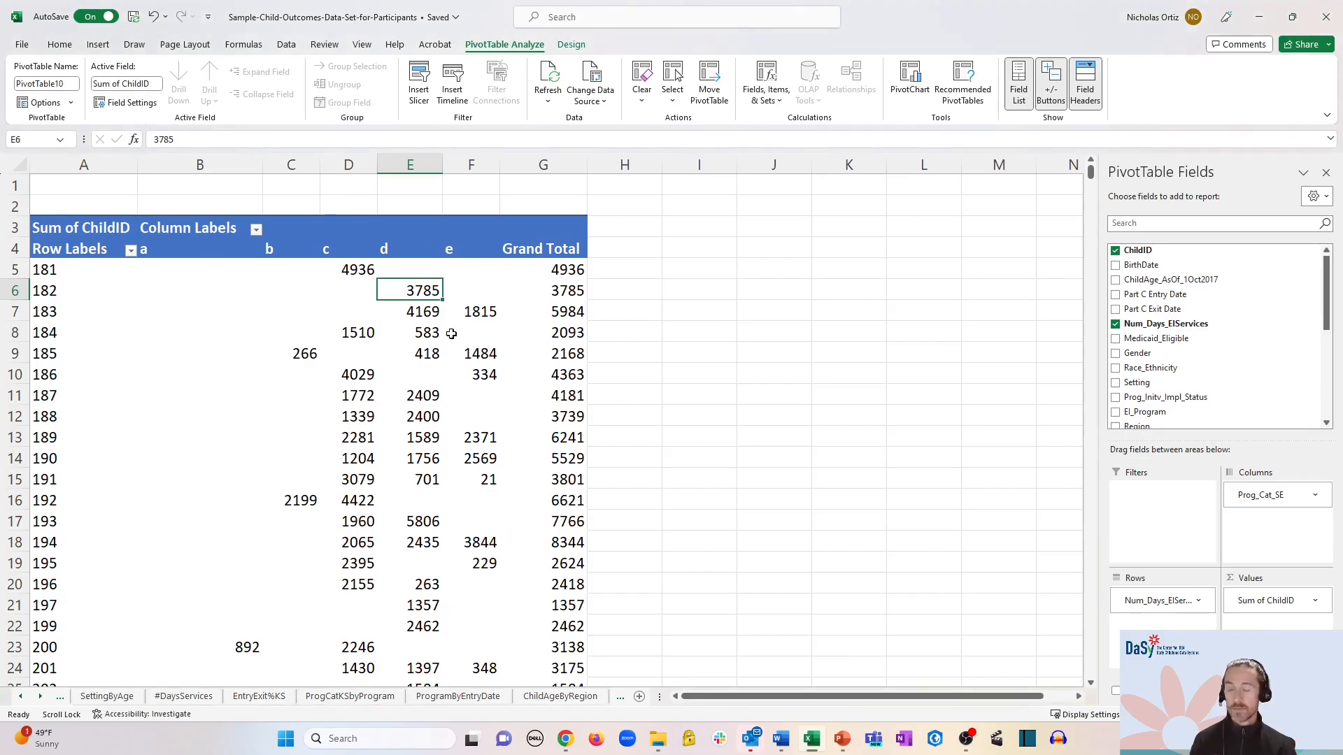
- Change the pivot values to summarize as Count of ChildID
{"action": "mouse_move", "coordinate": [556, 498]}
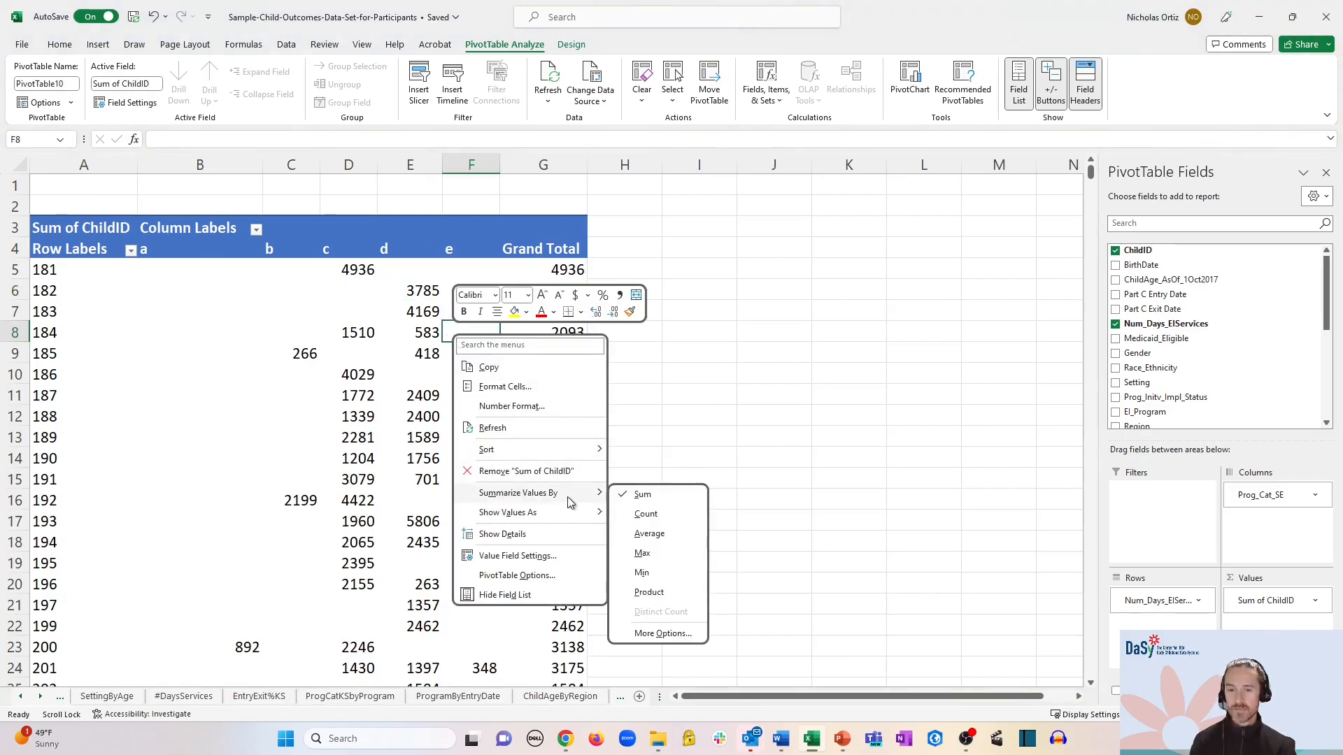
{"action": "left_click", "coordinate": [646, 514]}
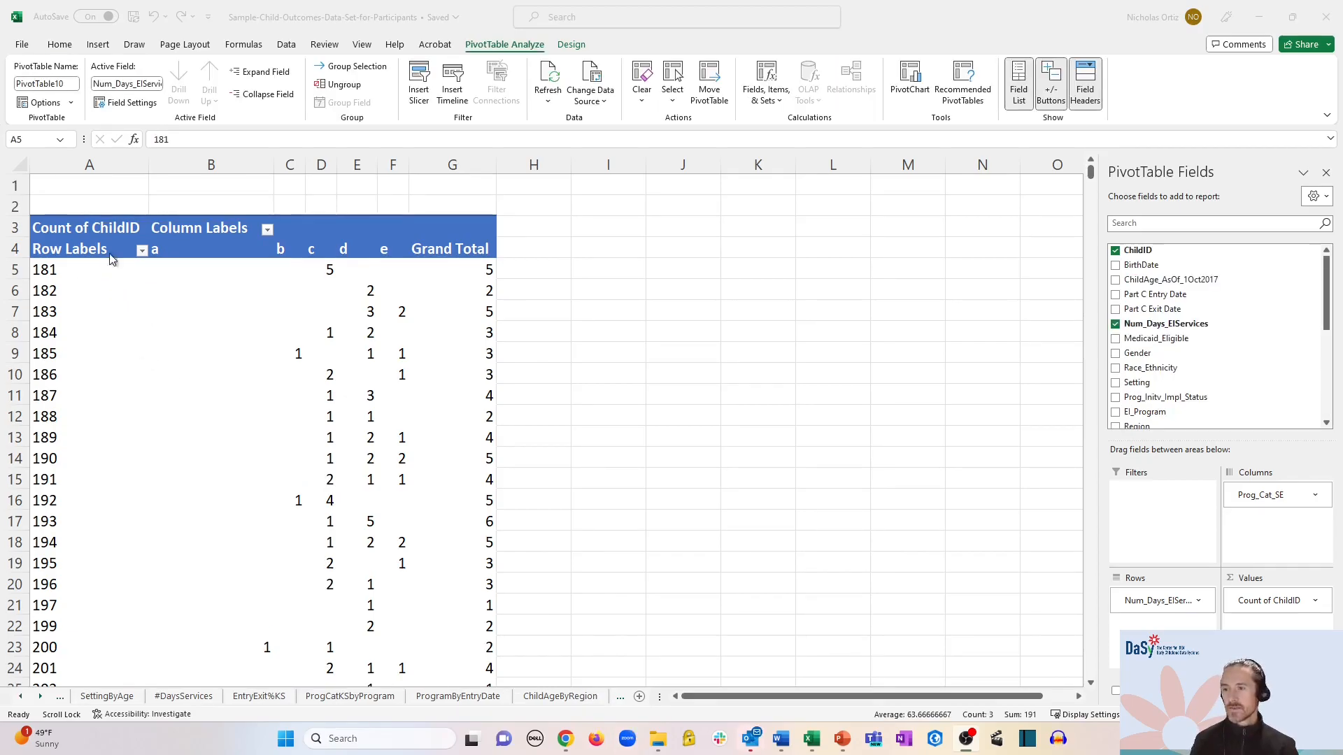
{"action": "left_click", "coordinate": [89, 271]}
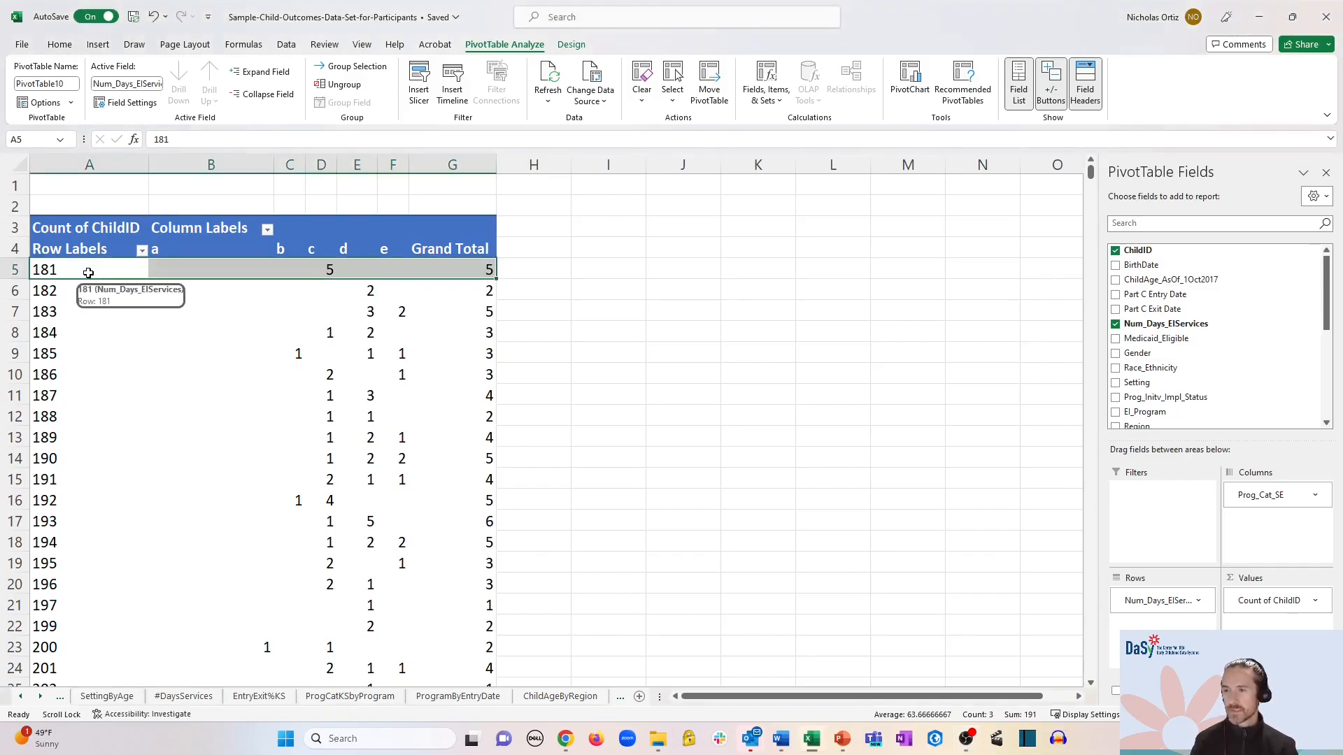
- Group the Num_Days_ElServices row labels into 100-day ranges, 181-280 through 1081-1180
{"action": "left_click", "coordinate": [89, 272]}
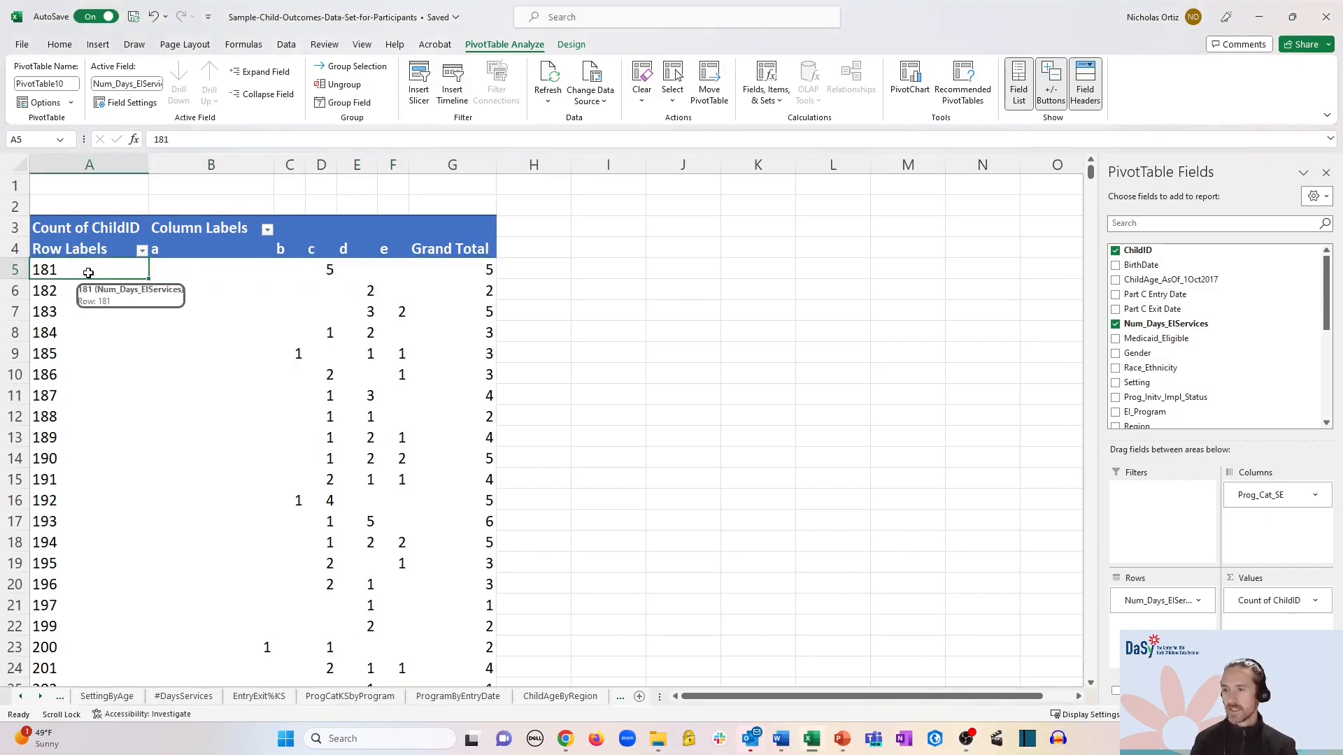
{"action": "right_click", "coordinate": [89, 273]}
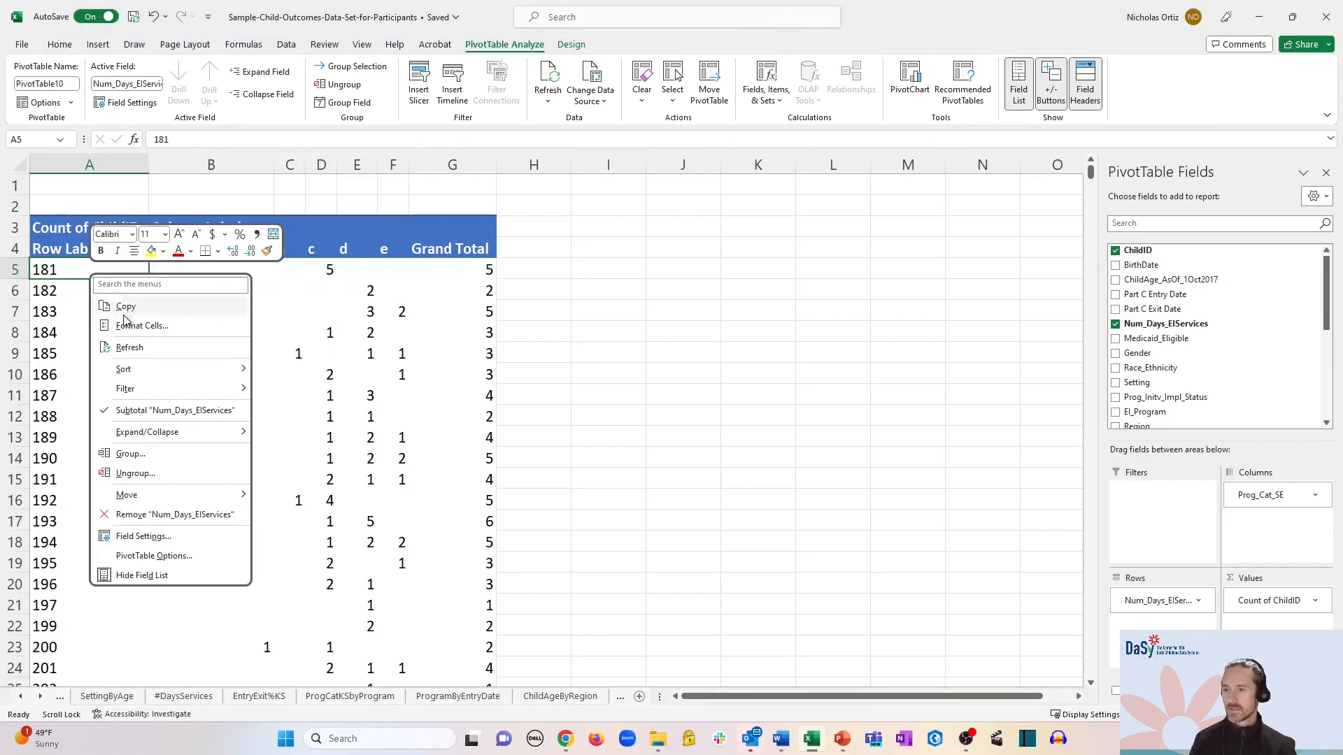
{"action": "left_click", "coordinate": [130, 454]}
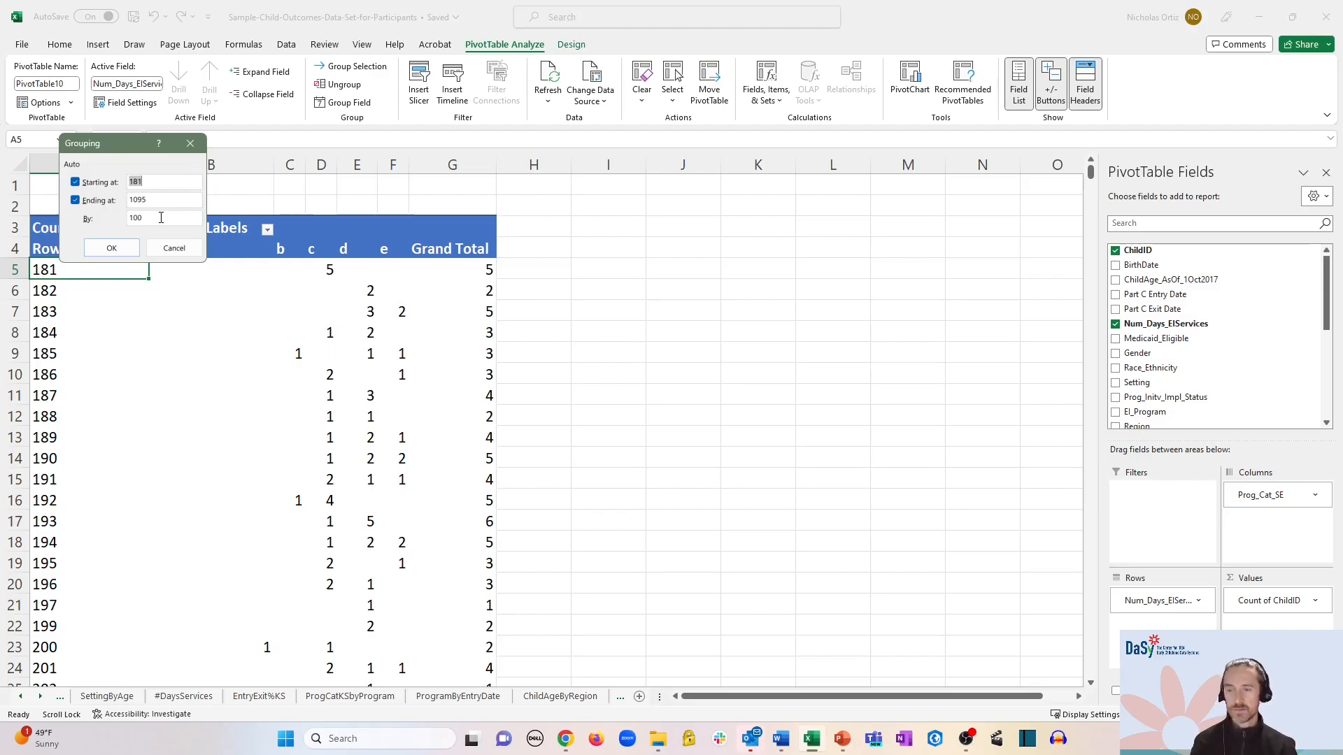
{"action": "left_click", "coordinate": [112, 247]}
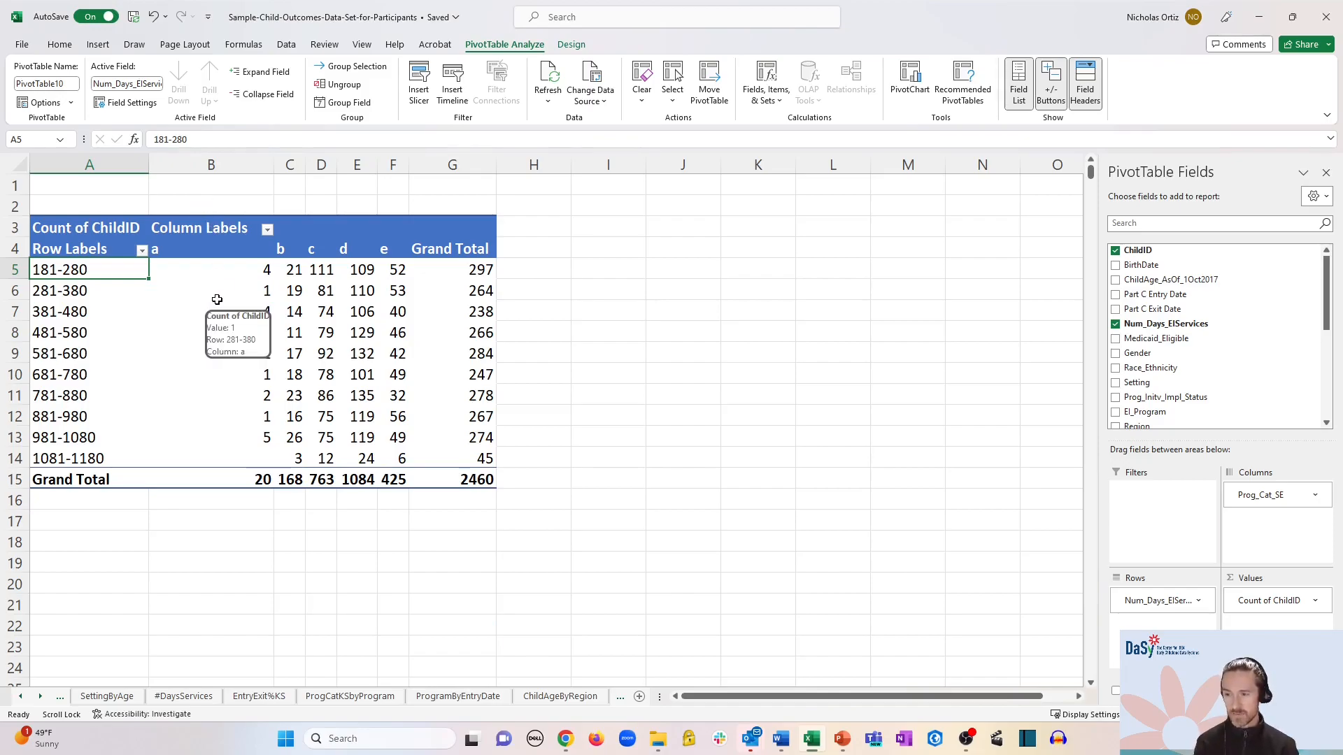
{"action": "left_click", "coordinate": [116, 459]}
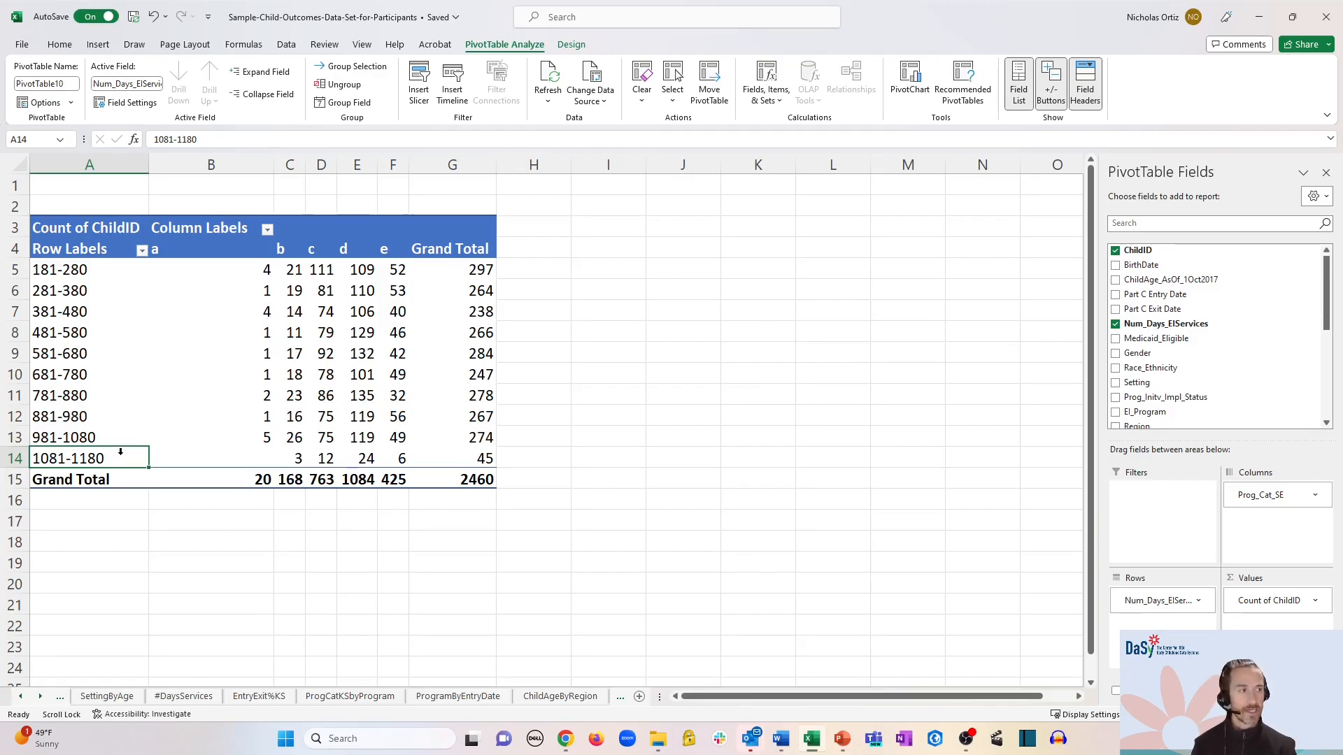
{"action": "left_click", "coordinate": [122, 270]}
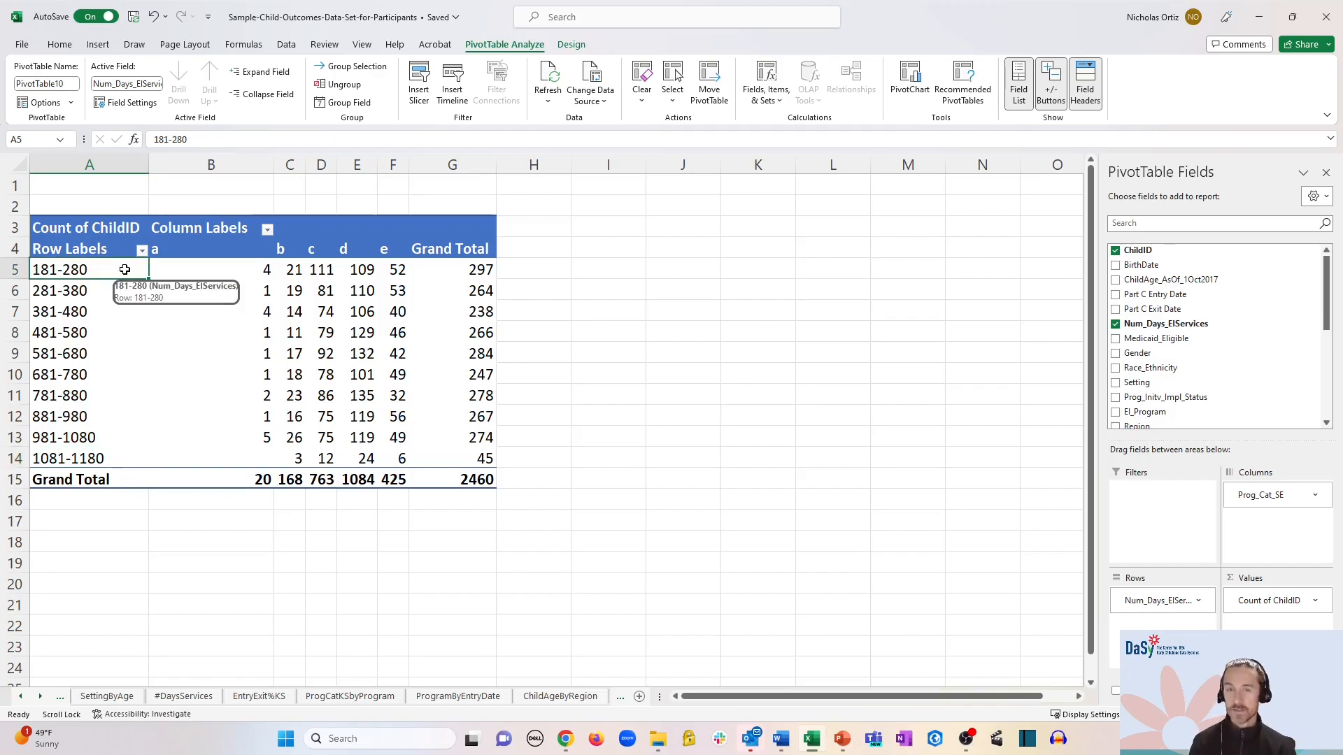
- Regroup the day ranges with an interval of 183, giving bins 181-363 through 913-1095
{"action": "right_click", "coordinate": [124, 270]}
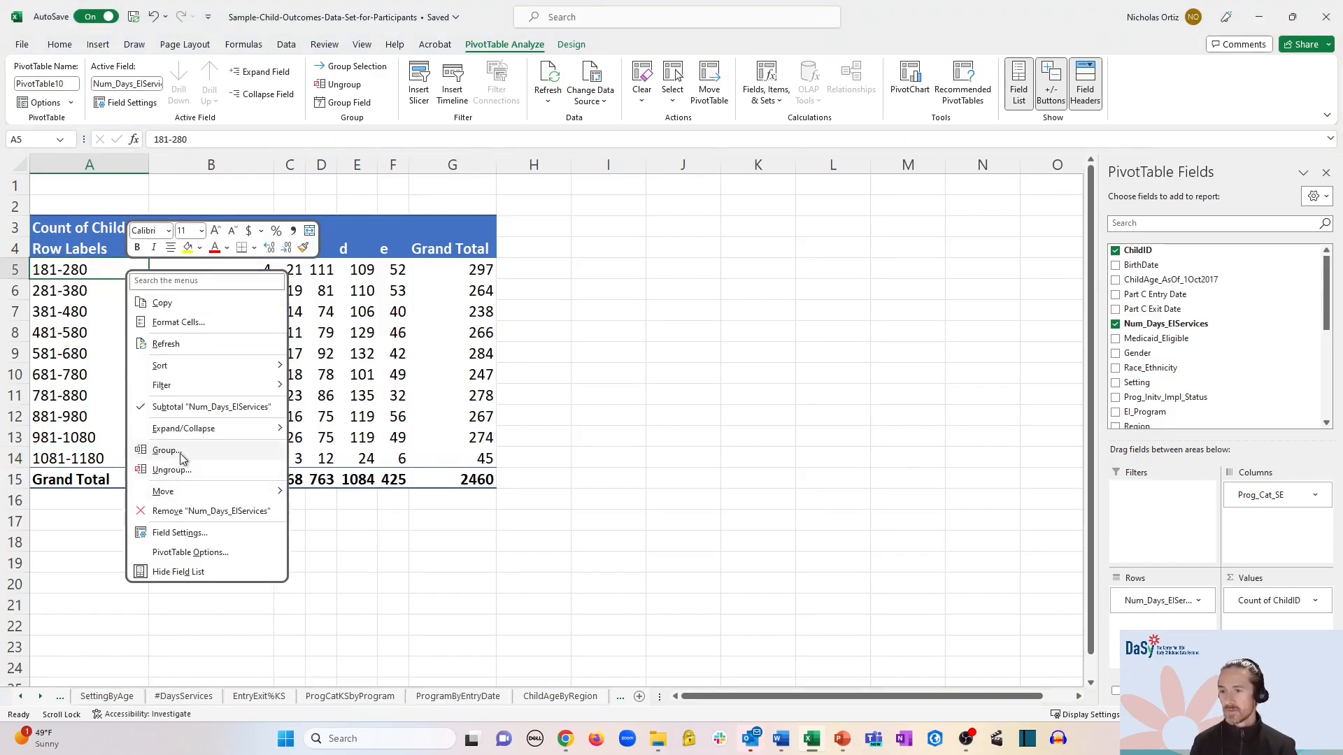
{"action": "left_click", "coordinate": [183, 456]}
{"action": "left_click_drag", "start_coordinate": [110, 192], "coordinate": [71, 191]}
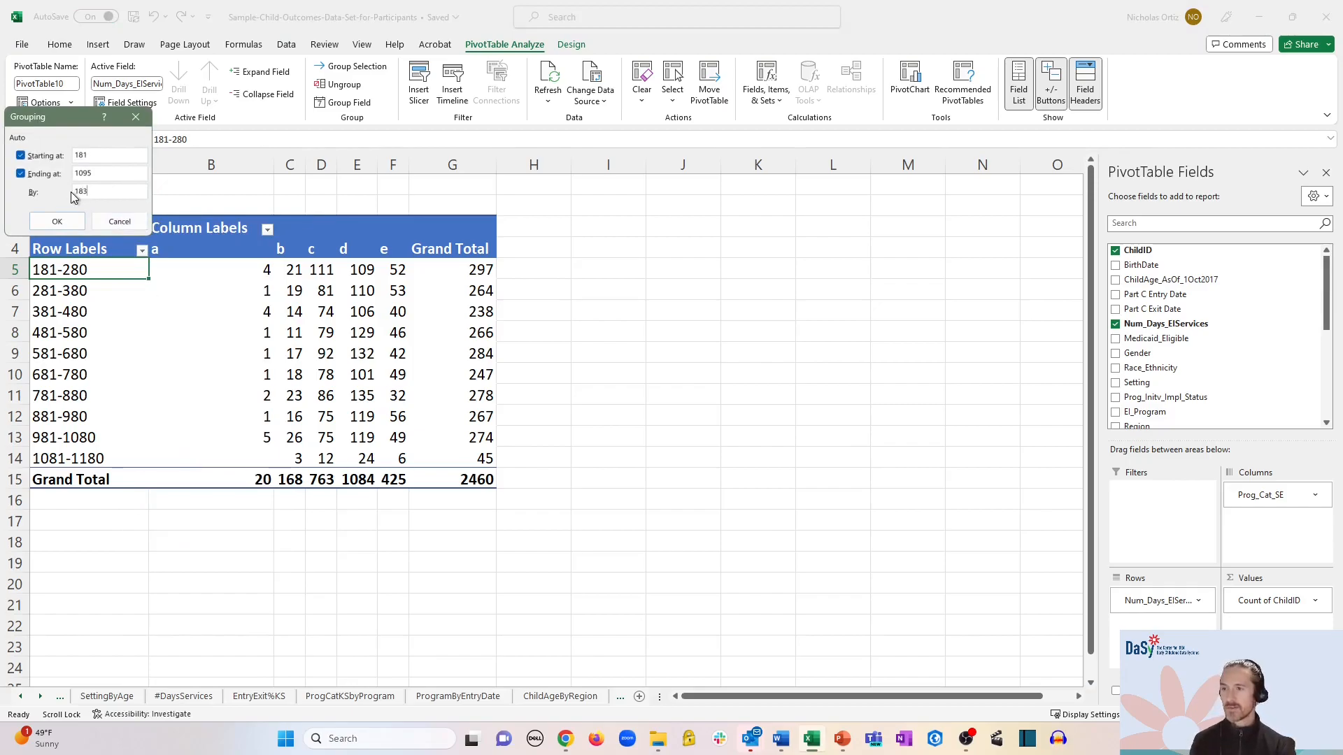
{"action": "key", "text": "Return"}
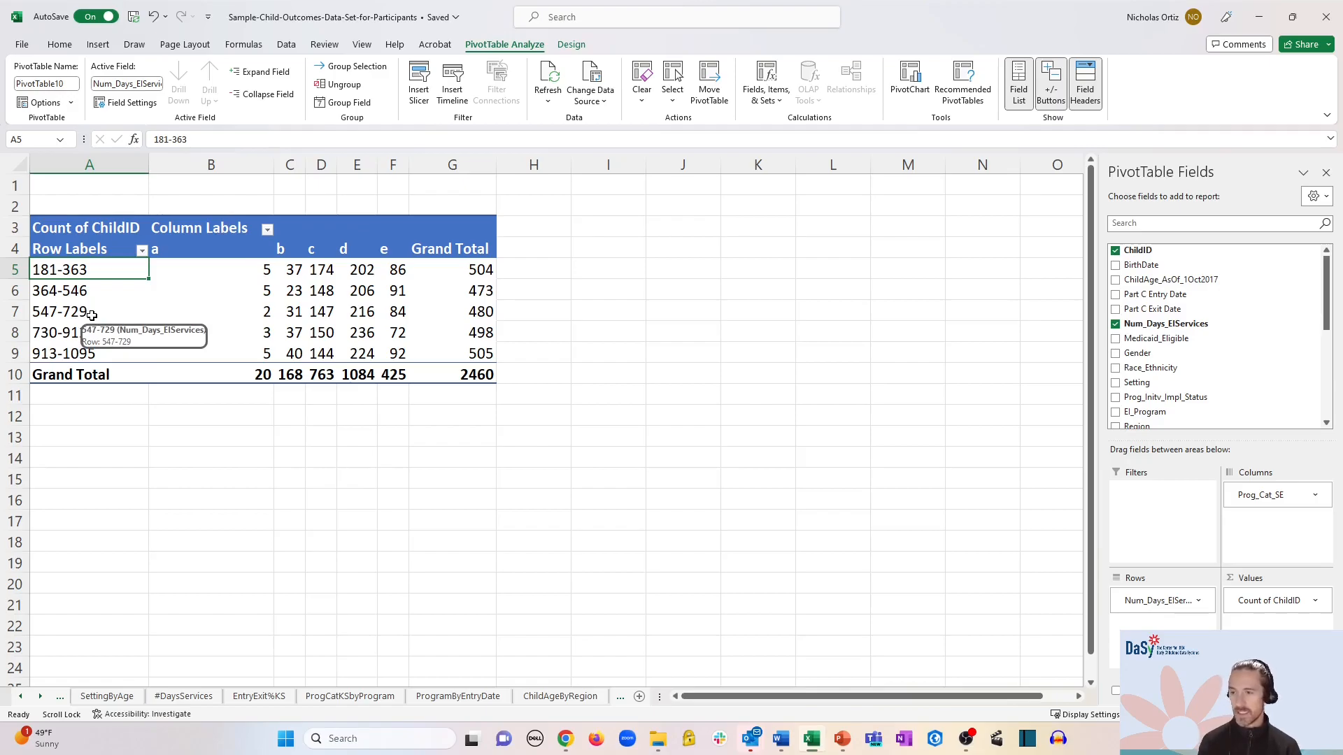
{"action": "left_click", "coordinate": [104, 353]}
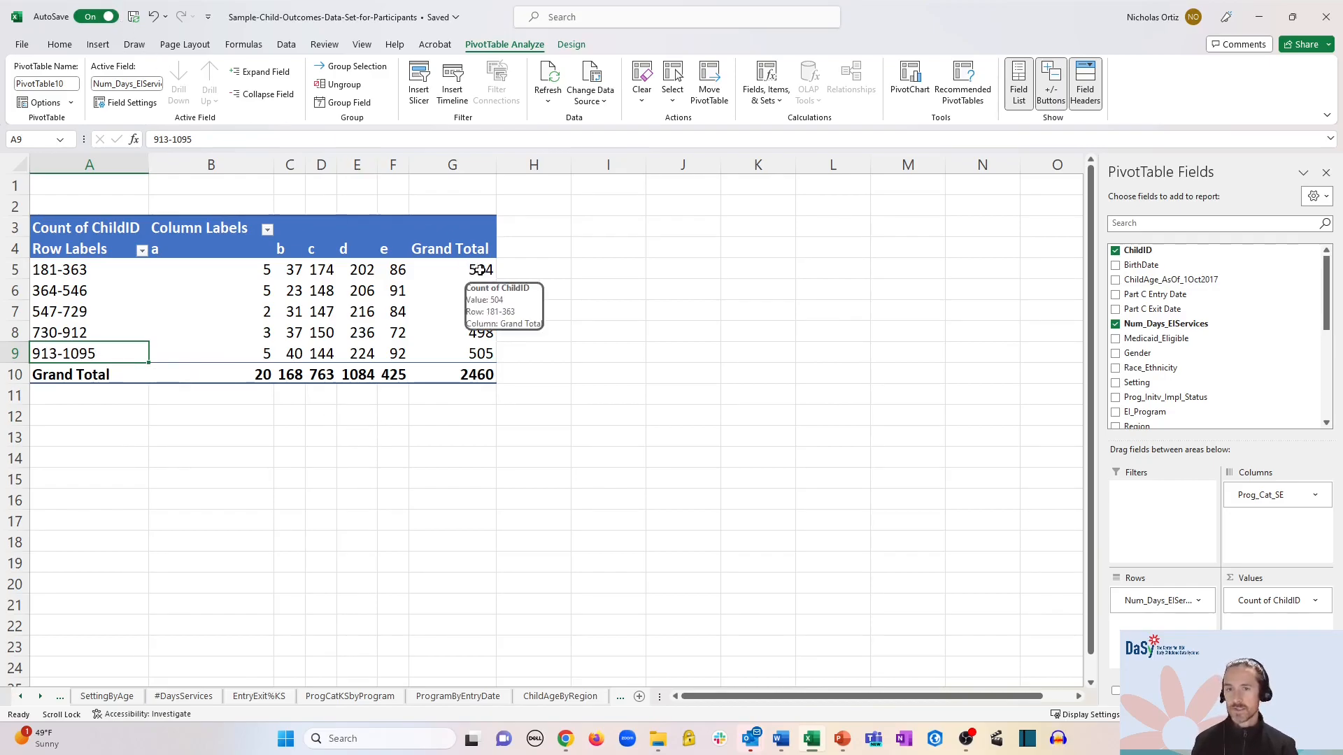
- Insert a clustered column PivotChart of the ChildID counts and position it beside the pivot table
{"action": "left_click", "coordinate": [102, 44]}
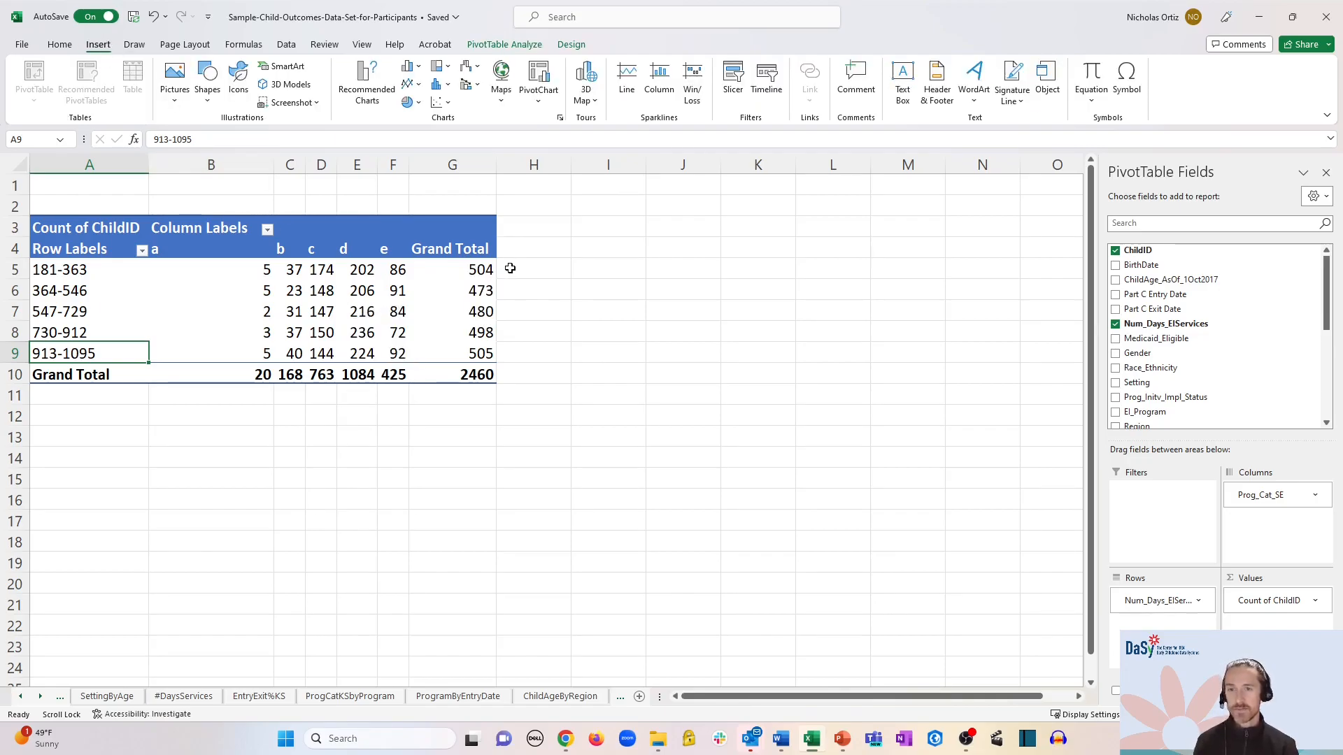
{"action": "left_click", "coordinate": [540, 102]}
{"action": "left_click", "coordinate": [549, 122]}
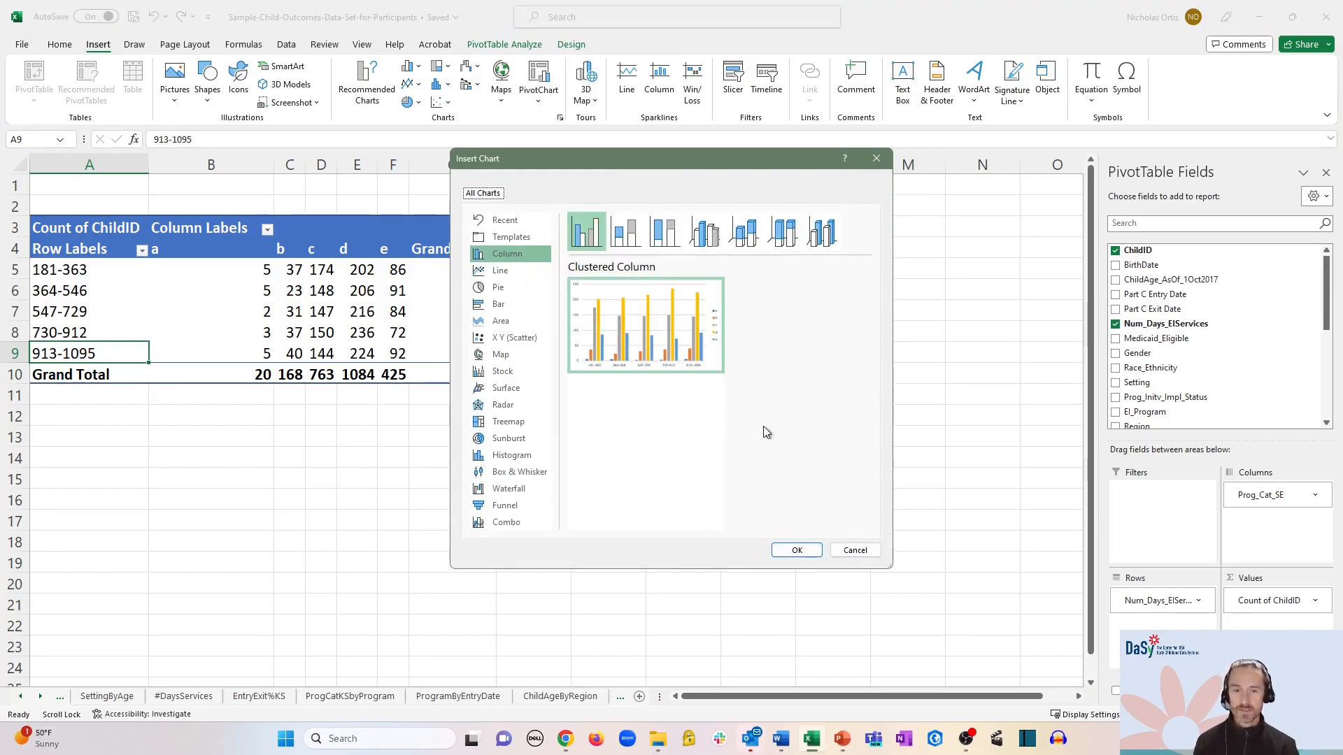
{"action": "left_click", "coordinate": [796, 550]}
{"action": "left_click_drag", "start_coordinate": [675, 274], "coordinate": [893, 223]}
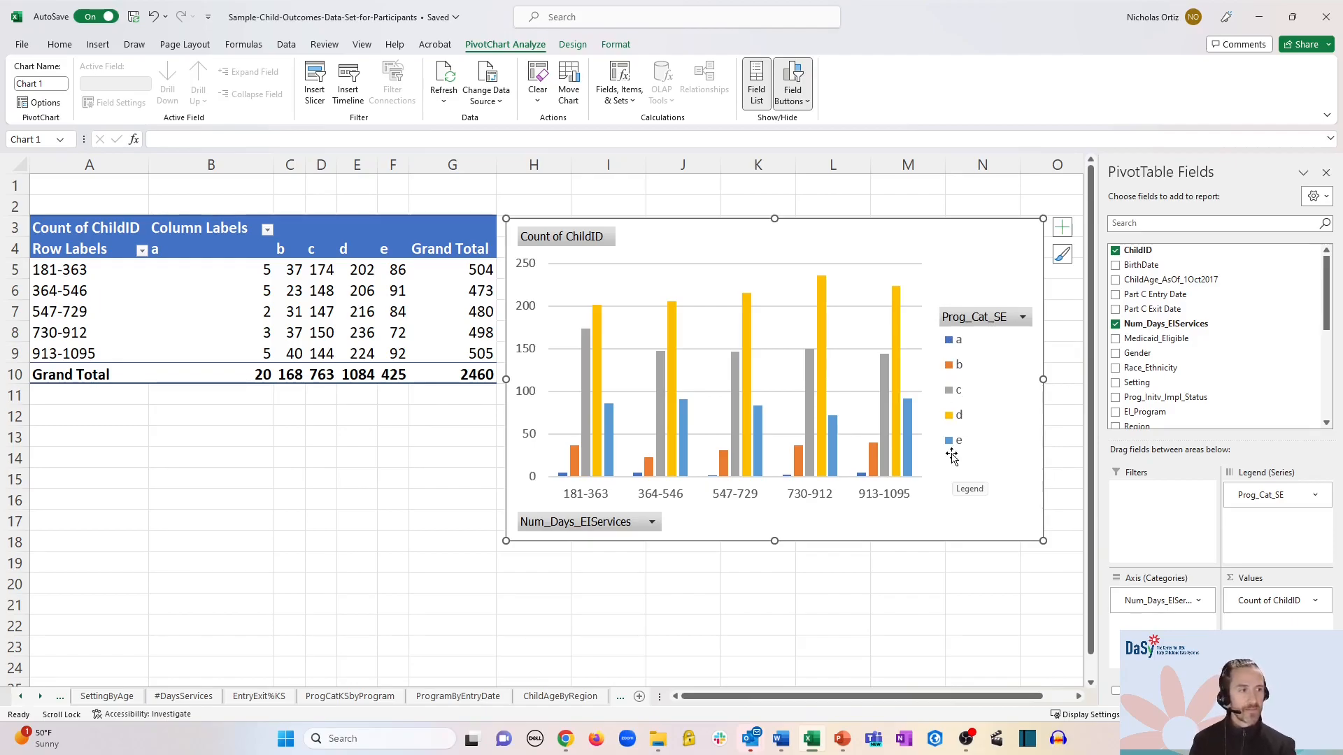
- Insert a Gender slicer, place it below the pivot table, and shrink it to fit both options
{"action": "left_click", "coordinate": [313, 82]}
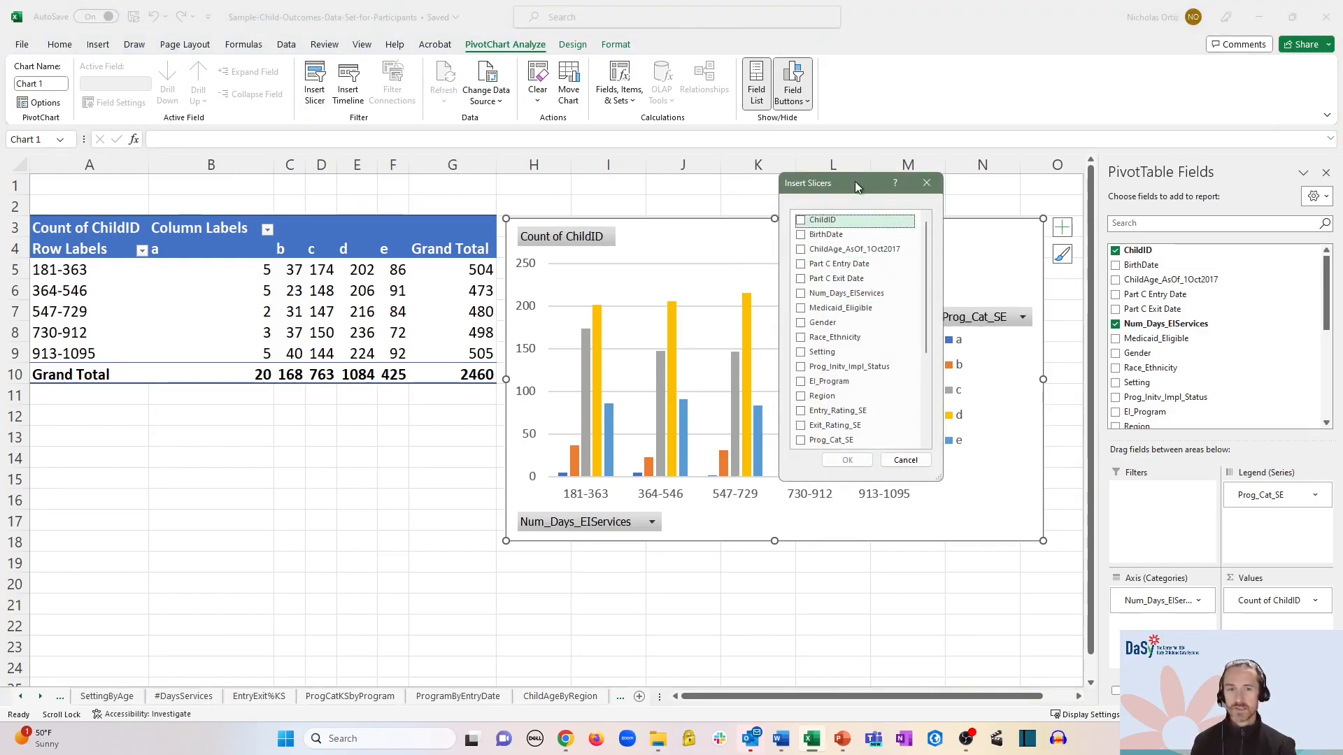
{"action": "left_click_drag", "start_coordinate": [855, 182], "coordinate": [520, 208]}
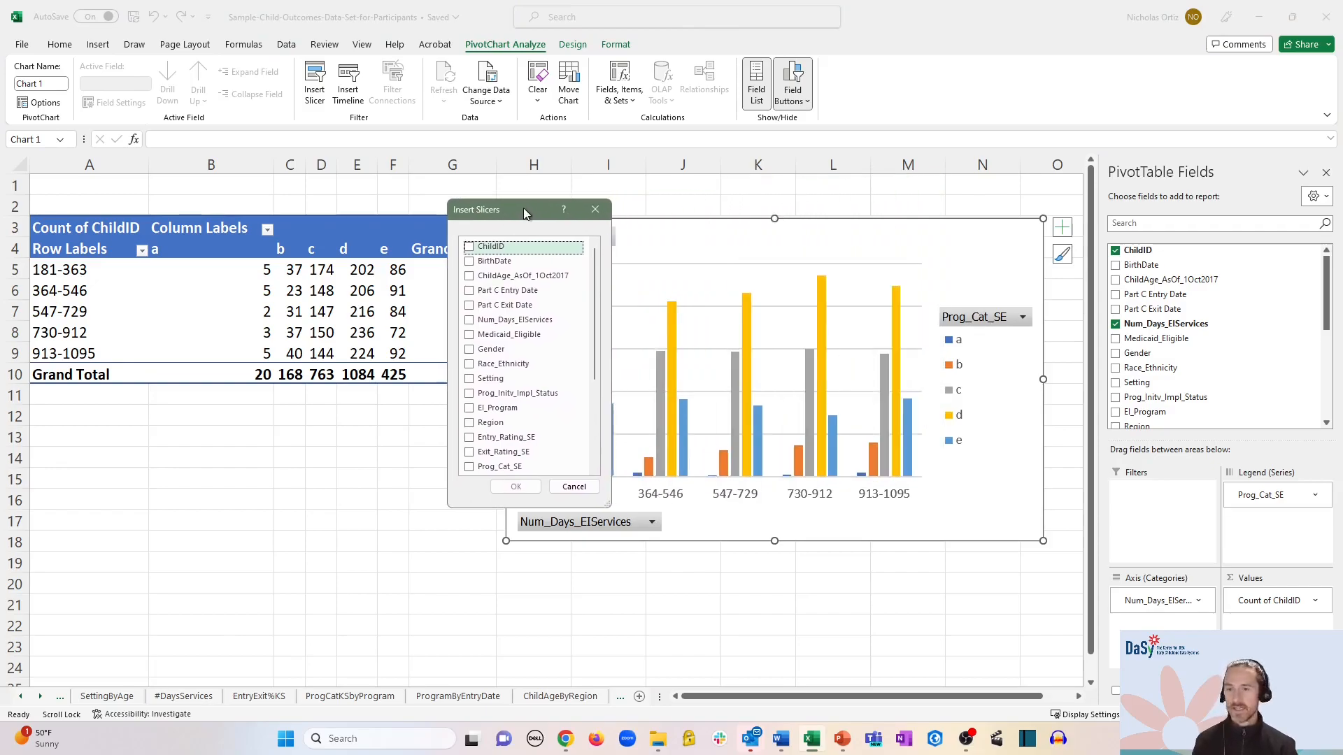
{"action": "left_click", "coordinate": [466, 349]}
{"action": "left_click", "coordinate": [509, 486]}
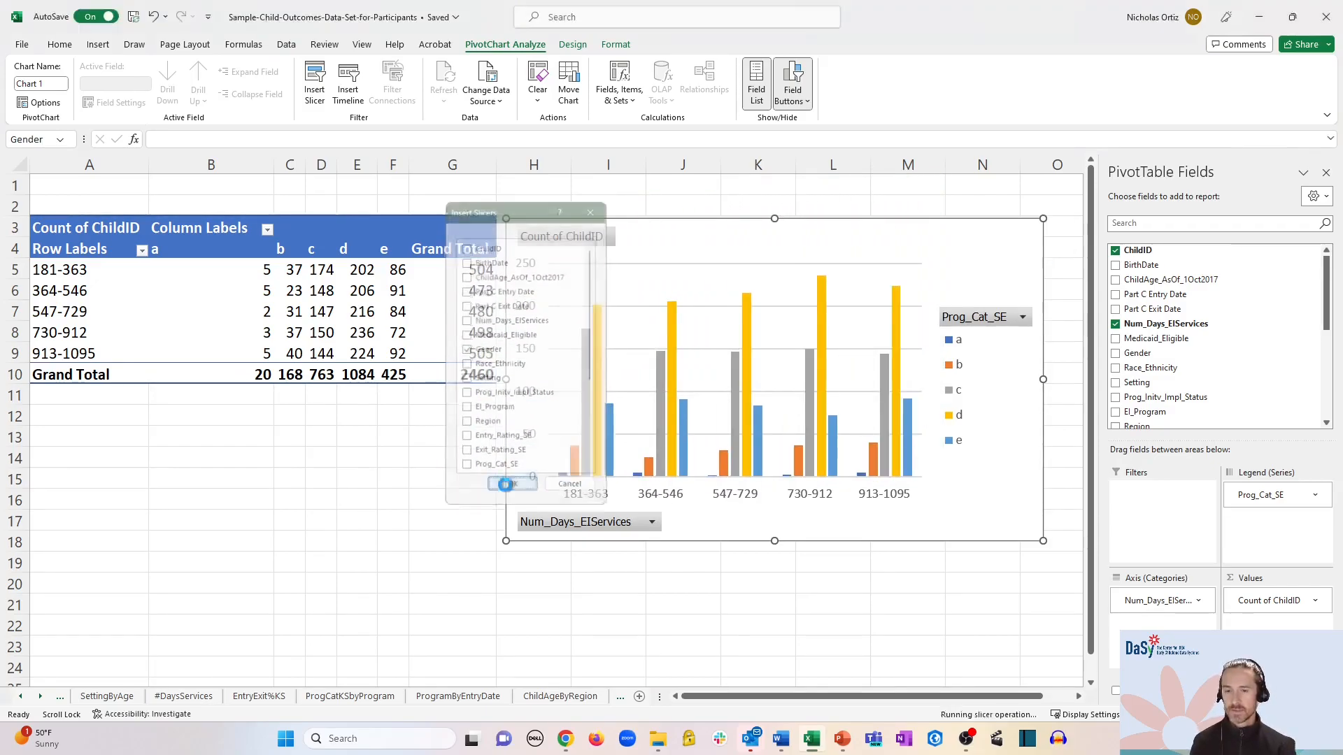
{"action": "left_click_drag", "start_coordinate": [536, 286], "coordinate": [347, 401]}
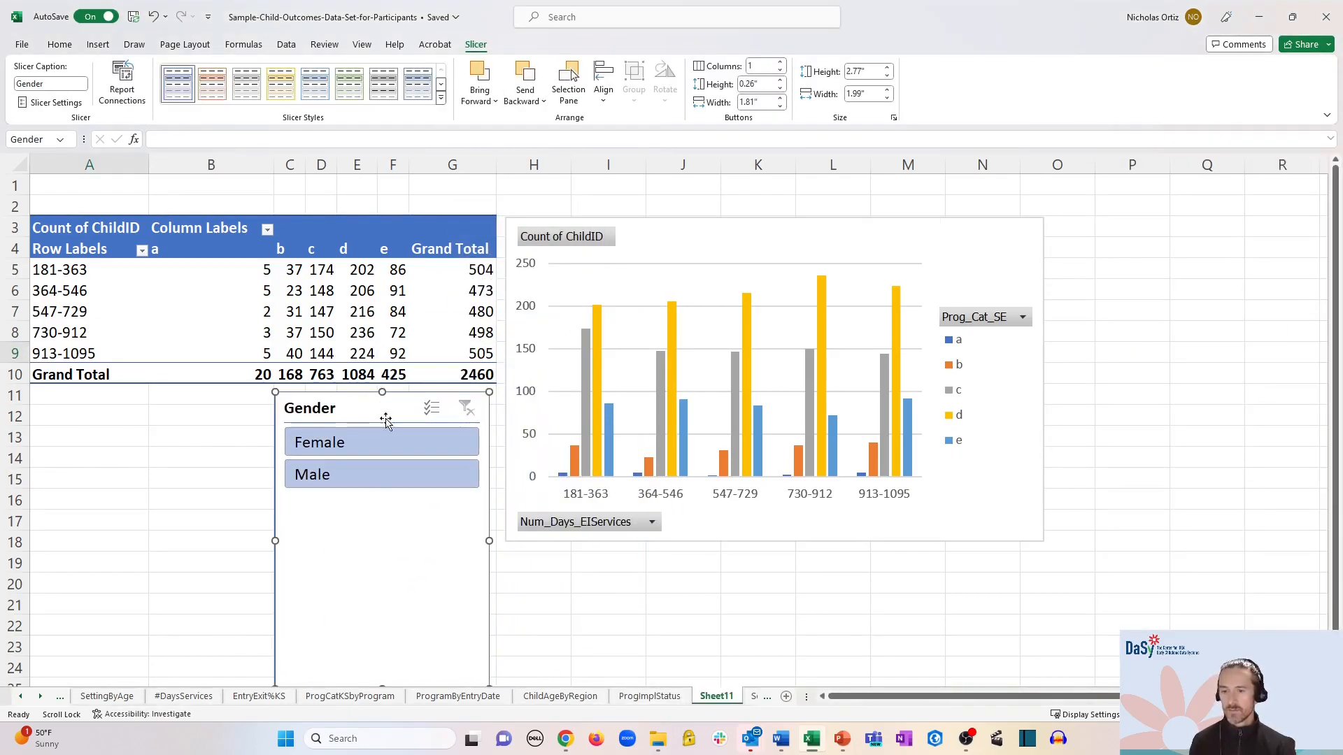
{"action": "left_click_drag", "start_coordinate": [380, 684], "coordinate": [373, 484]}
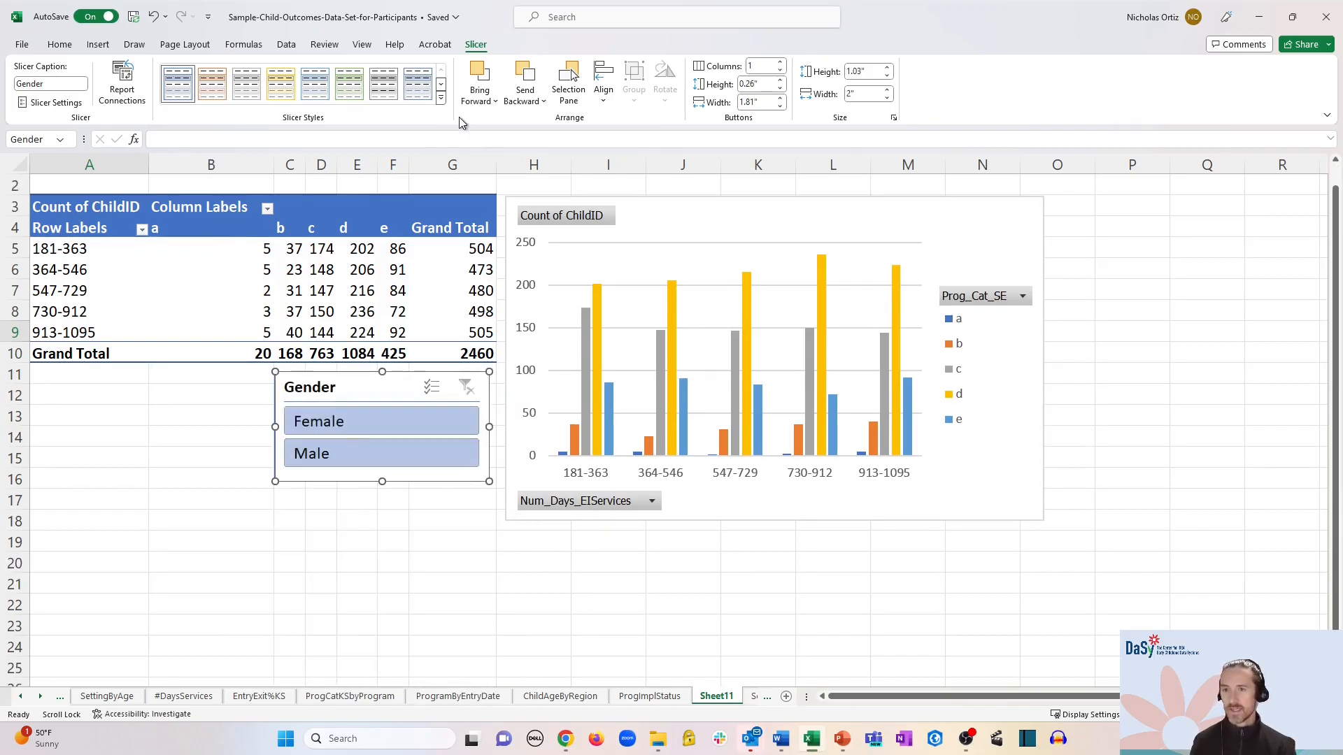
- Give the slicer a light yellow style and filter the table and chart to Female
{"action": "left_click", "coordinate": [441, 99]}
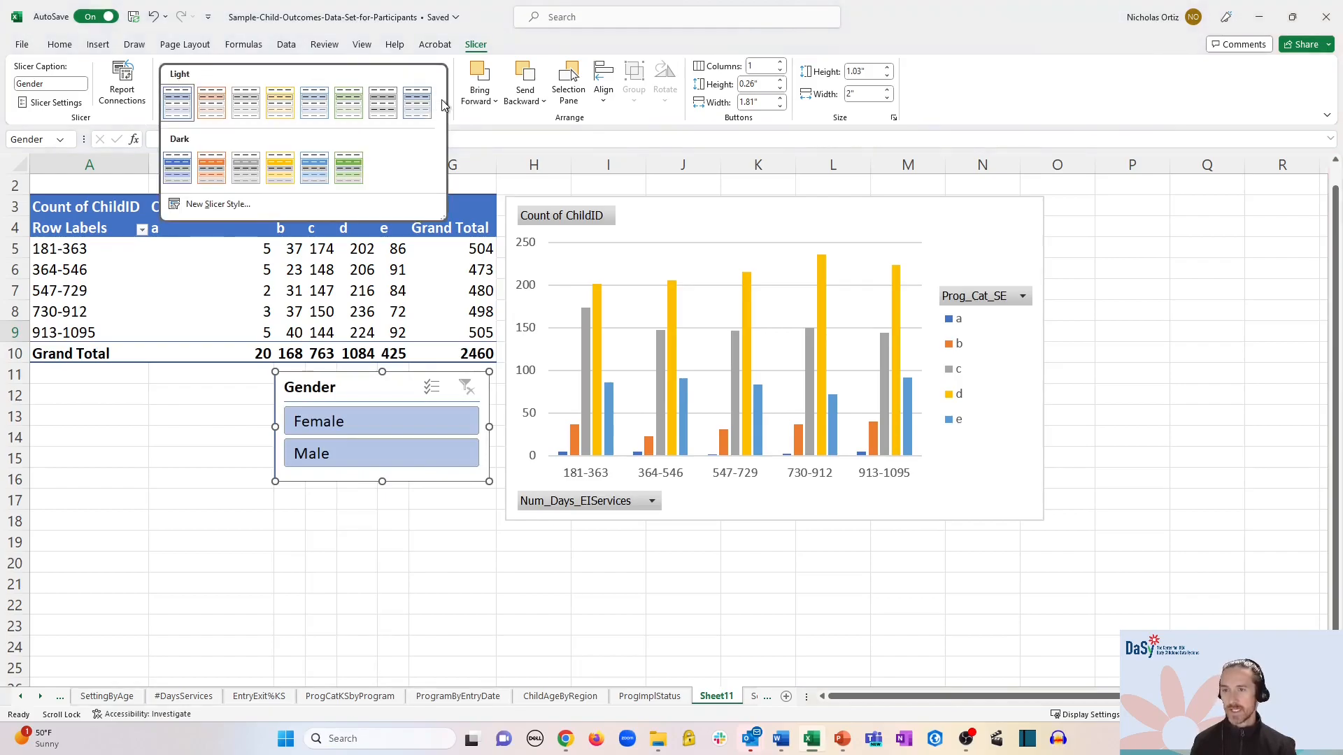
{"action": "left_click", "coordinate": [280, 111]}
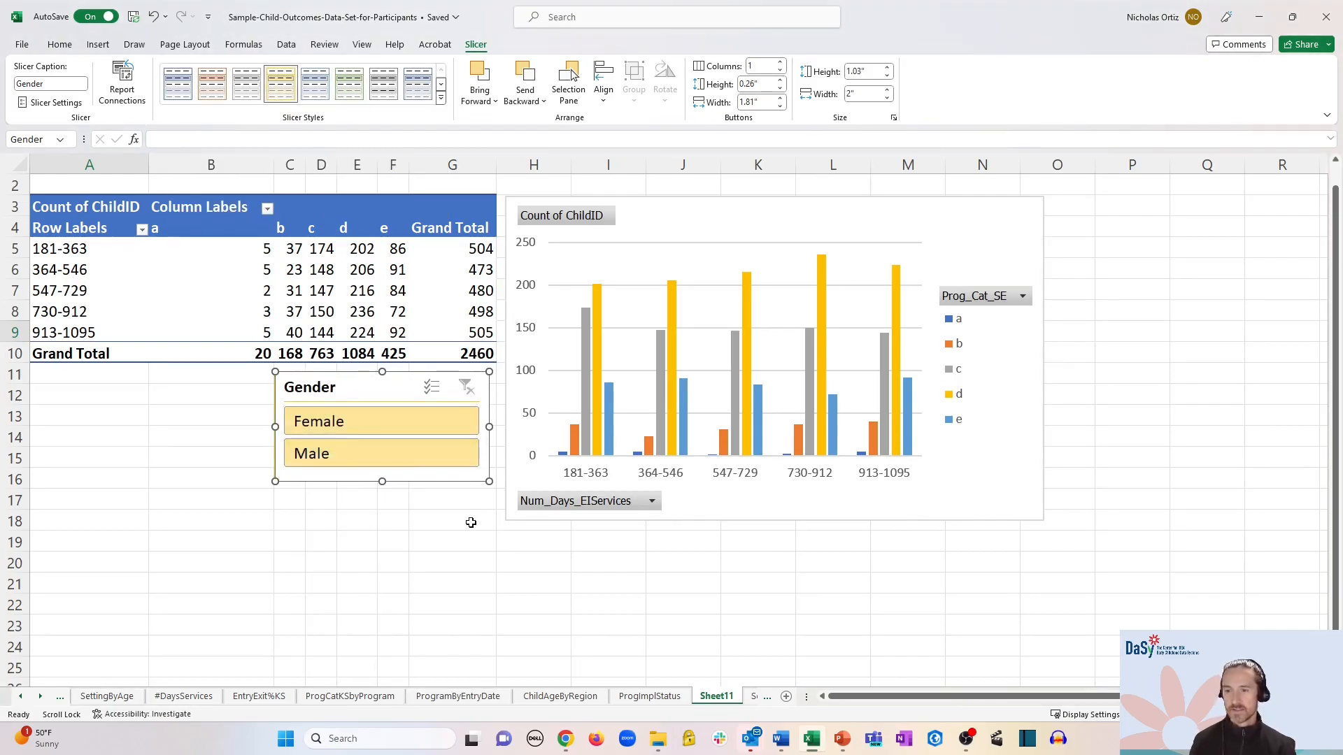
{"action": "left_click", "coordinate": [325, 456]}
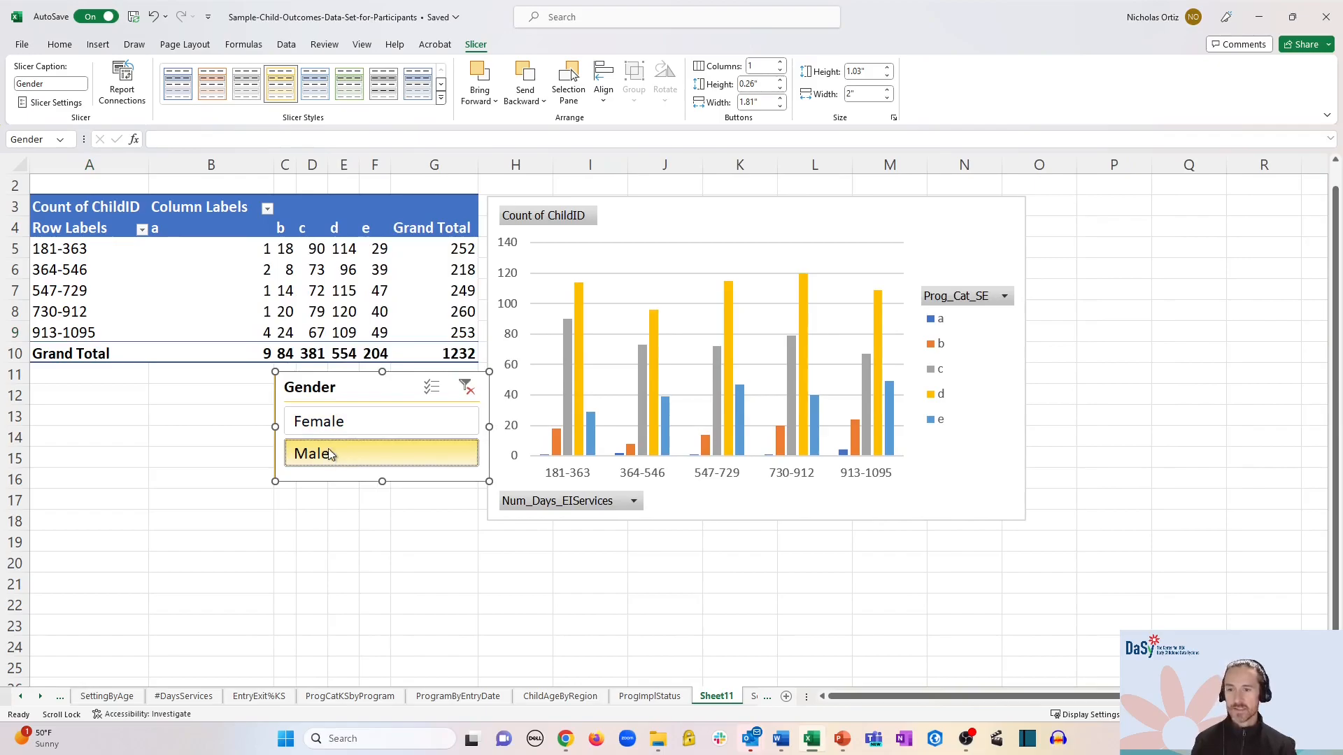
{"action": "left_click", "coordinate": [368, 420]}
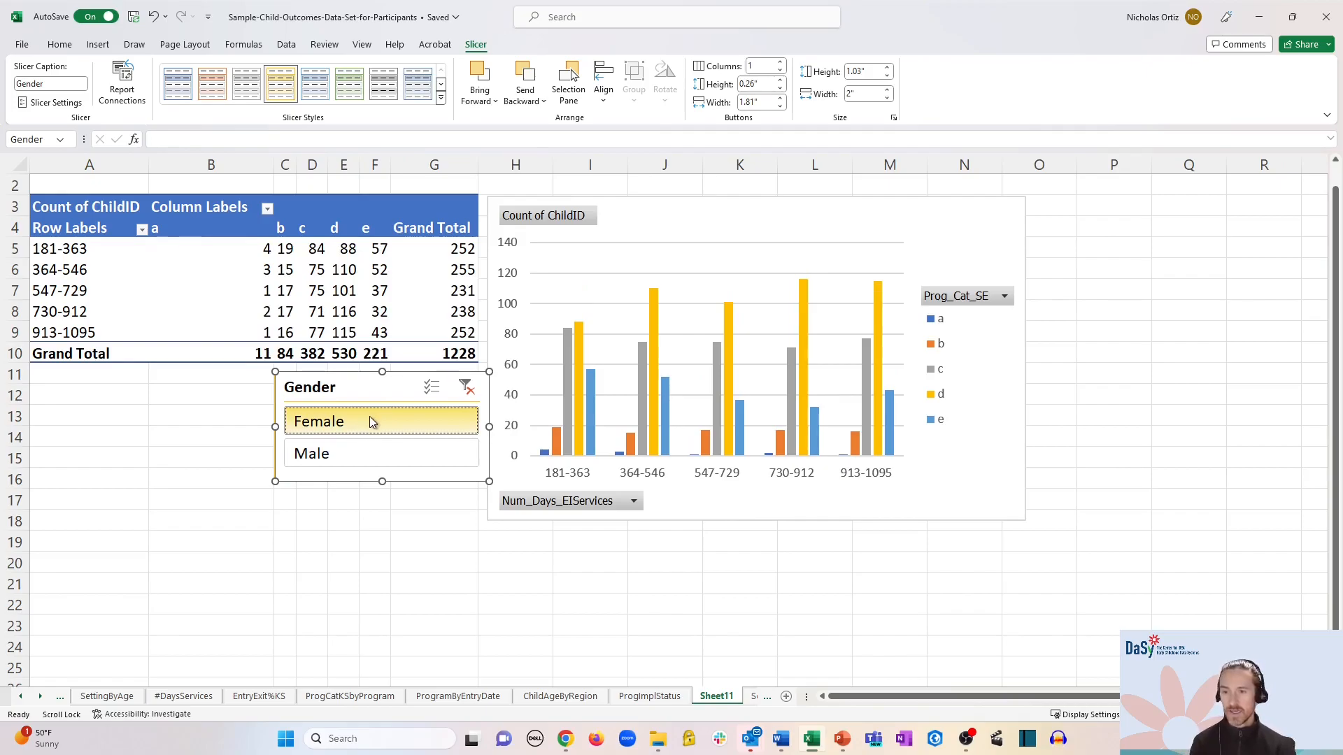
{"action": "left_click", "coordinate": [382, 453]}
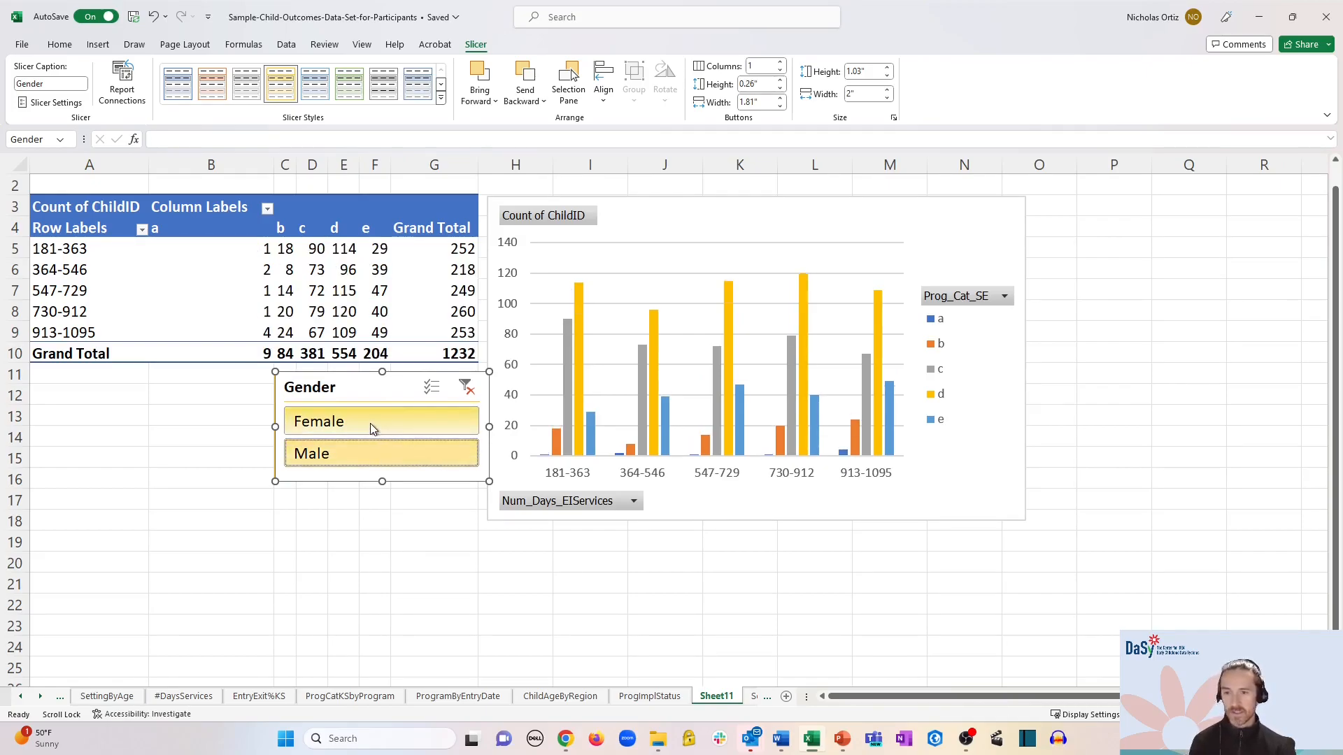
{"action": "left_click", "coordinate": [370, 424]}
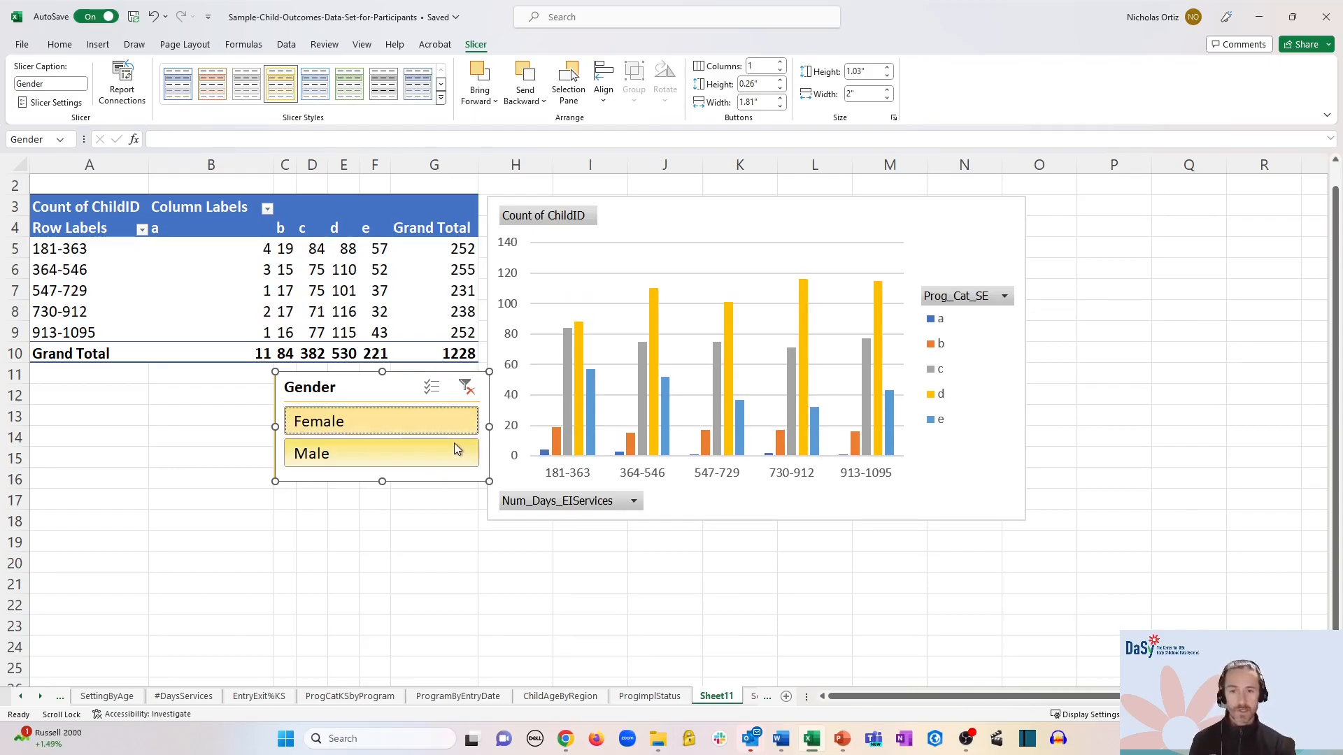
{"action": "left_click", "coordinate": [371, 292]}
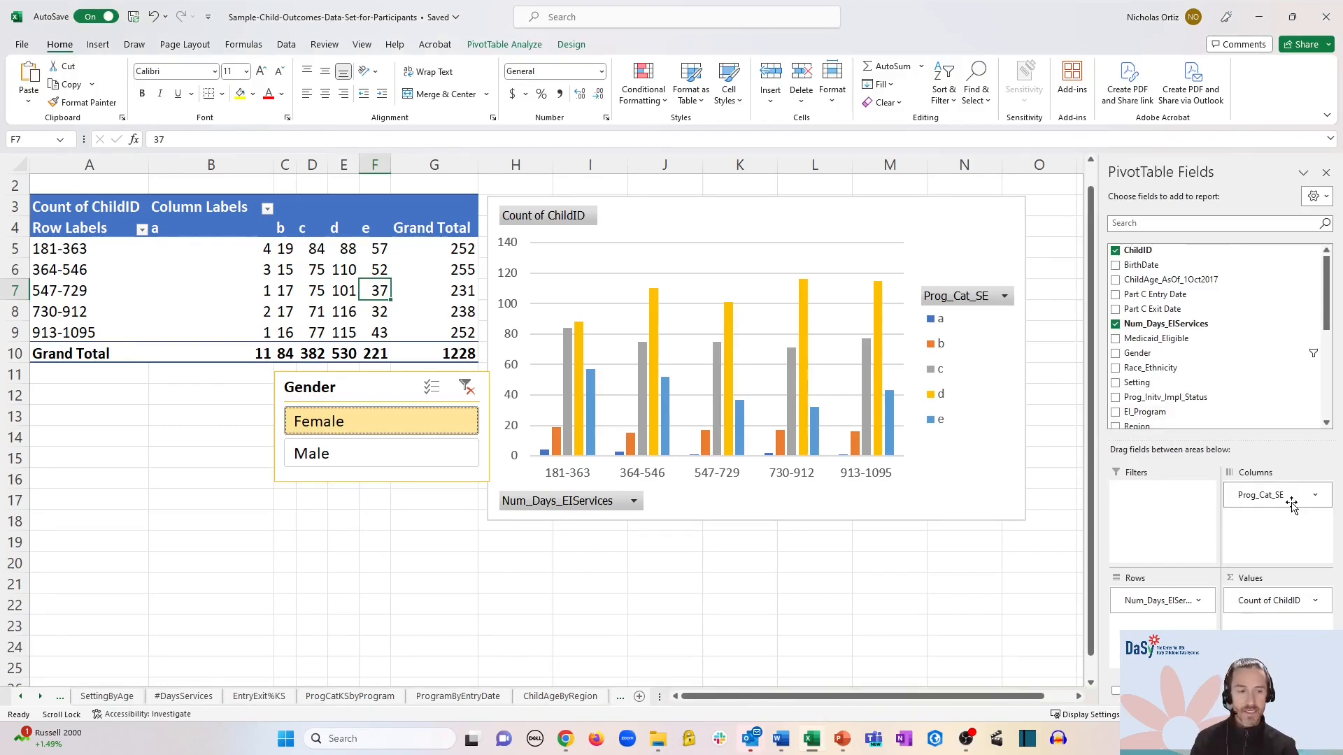
- Replace Prog_Cat_SE with Prog_Cat_KS in the pivot columns and delete the Gender slicer
{"action": "left_click_drag", "start_coordinate": [1292, 505], "coordinate": [1028, 544]}
{"action": "left_click_drag", "start_coordinate": [1331, 280], "coordinate": [1330, 367]}
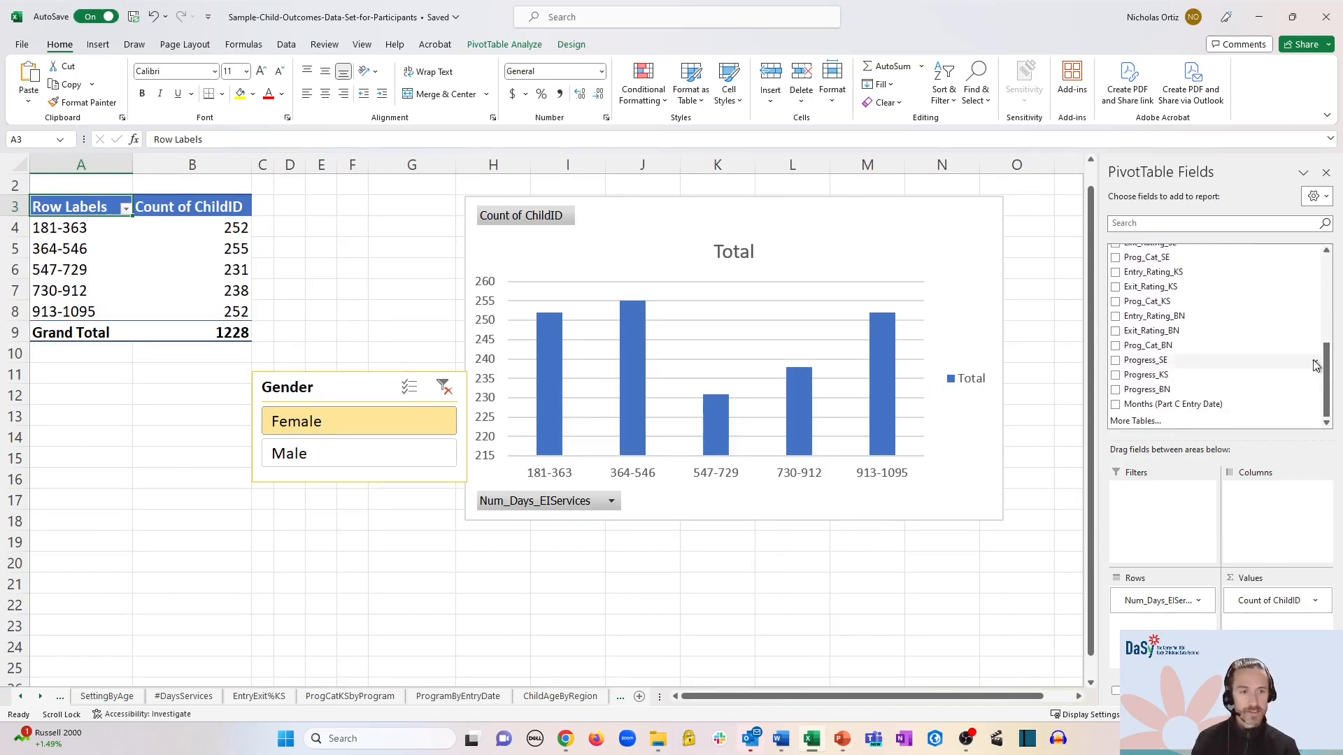
{"action": "left_click_drag", "start_coordinate": [1183, 300], "coordinate": [1264, 506]}
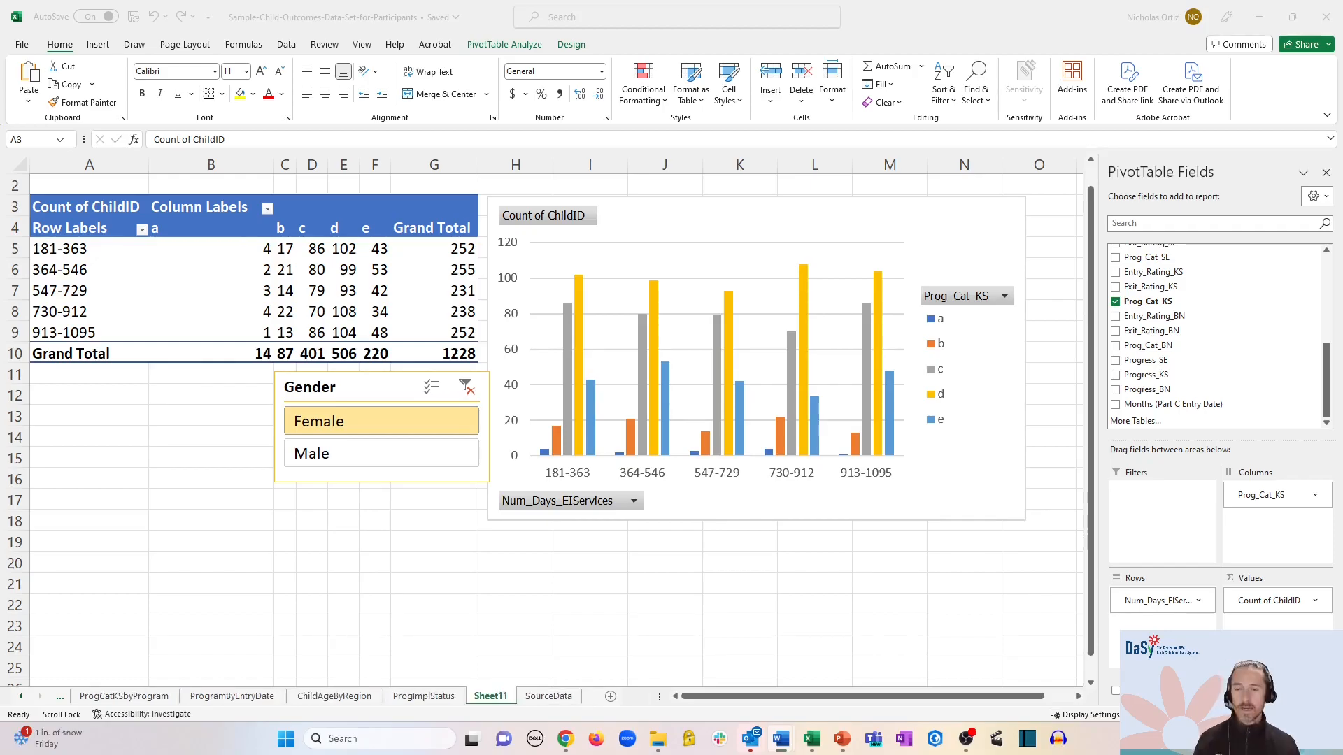
{"action": "left_click", "coordinate": [384, 380]}
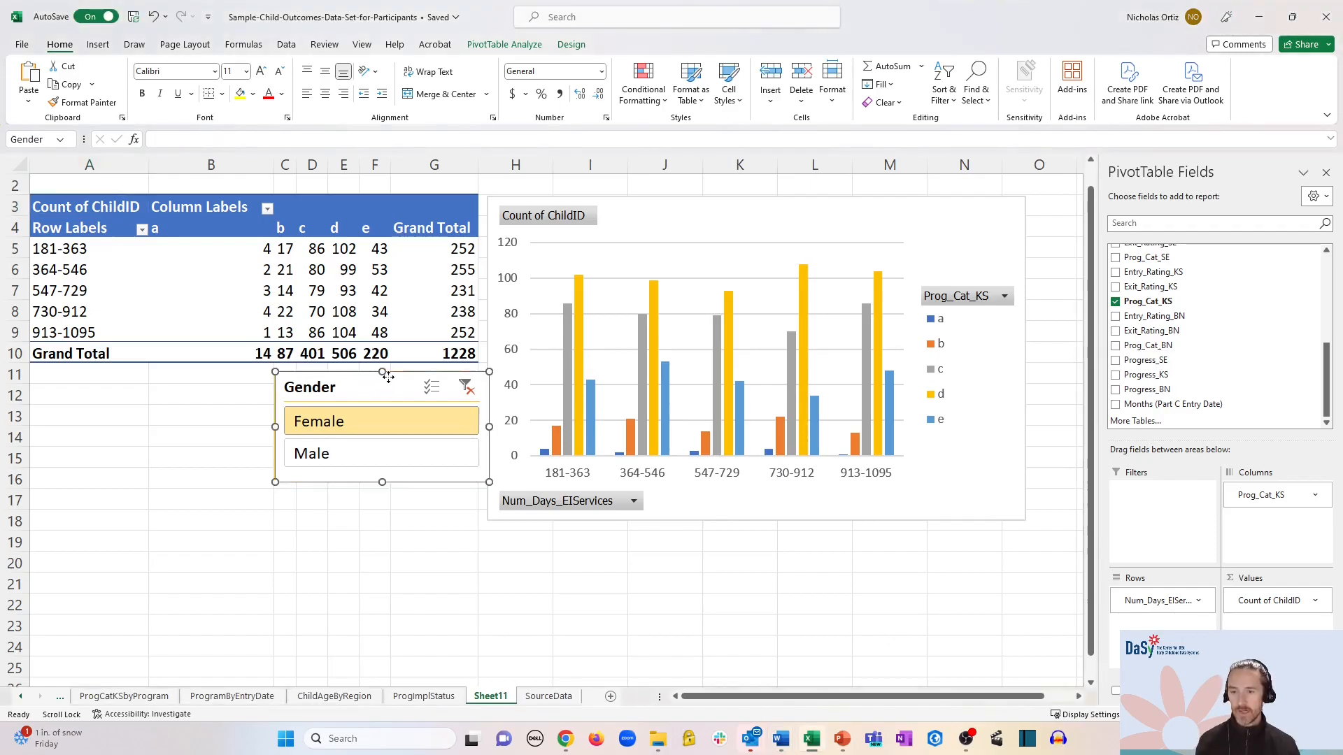
{"action": "key", "text": "Delete"}
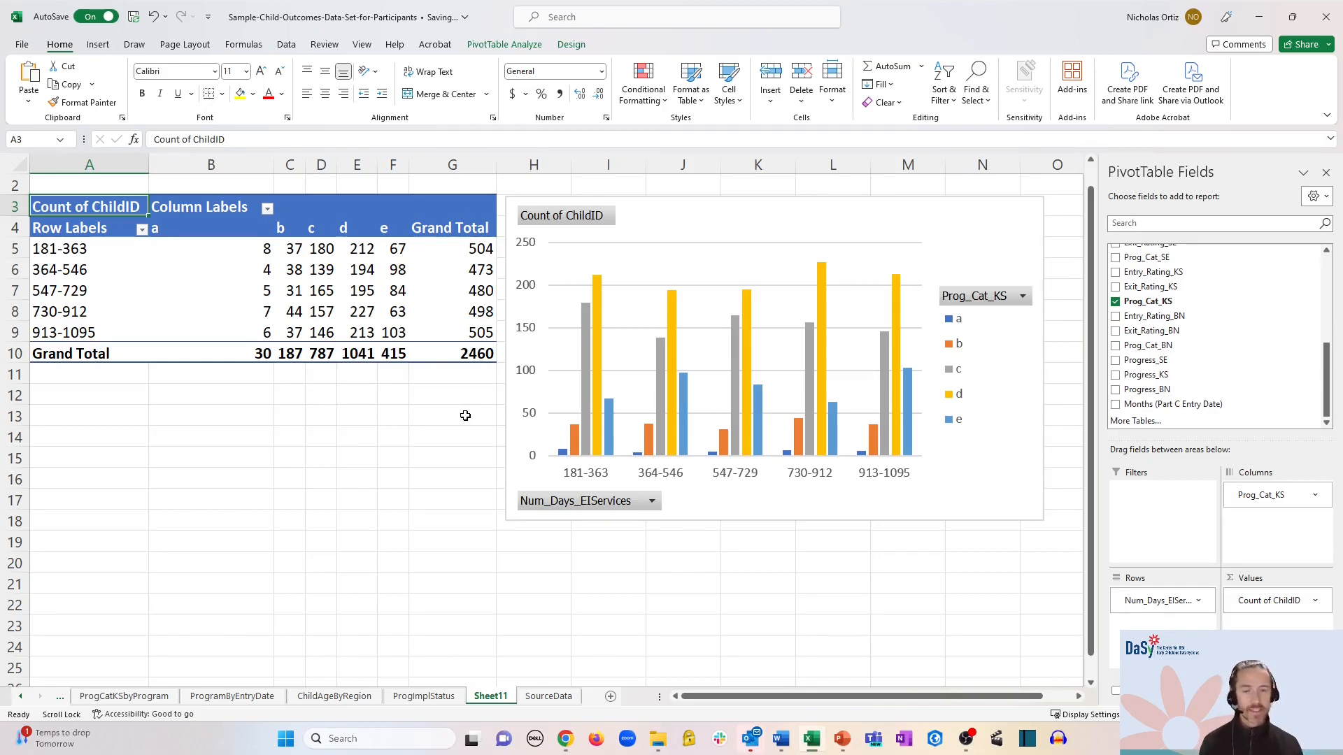
- Rename Sheet11 to OCdashboard_staging
{"action": "right_click", "coordinate": [491, 697]}
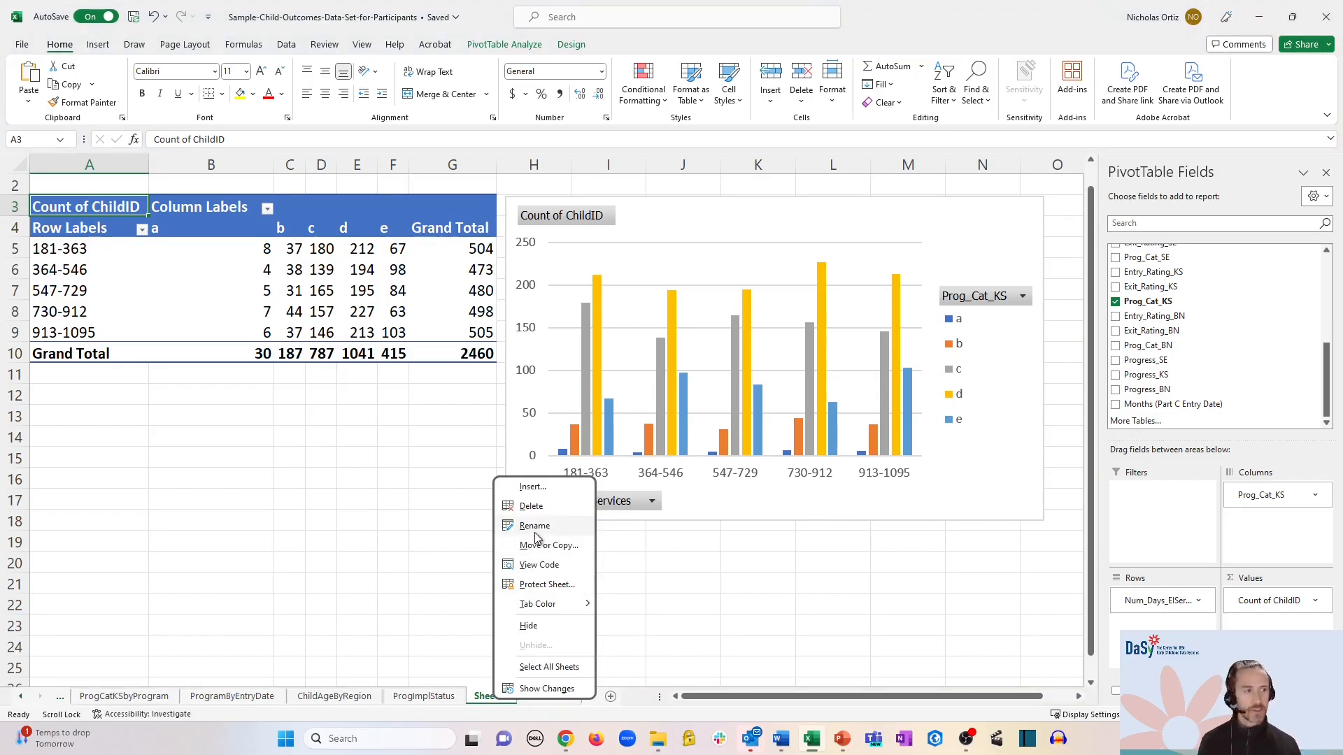
{"action": "left_click", "coordinate": [535, 526]}
{"action": "type", "text": "O"}
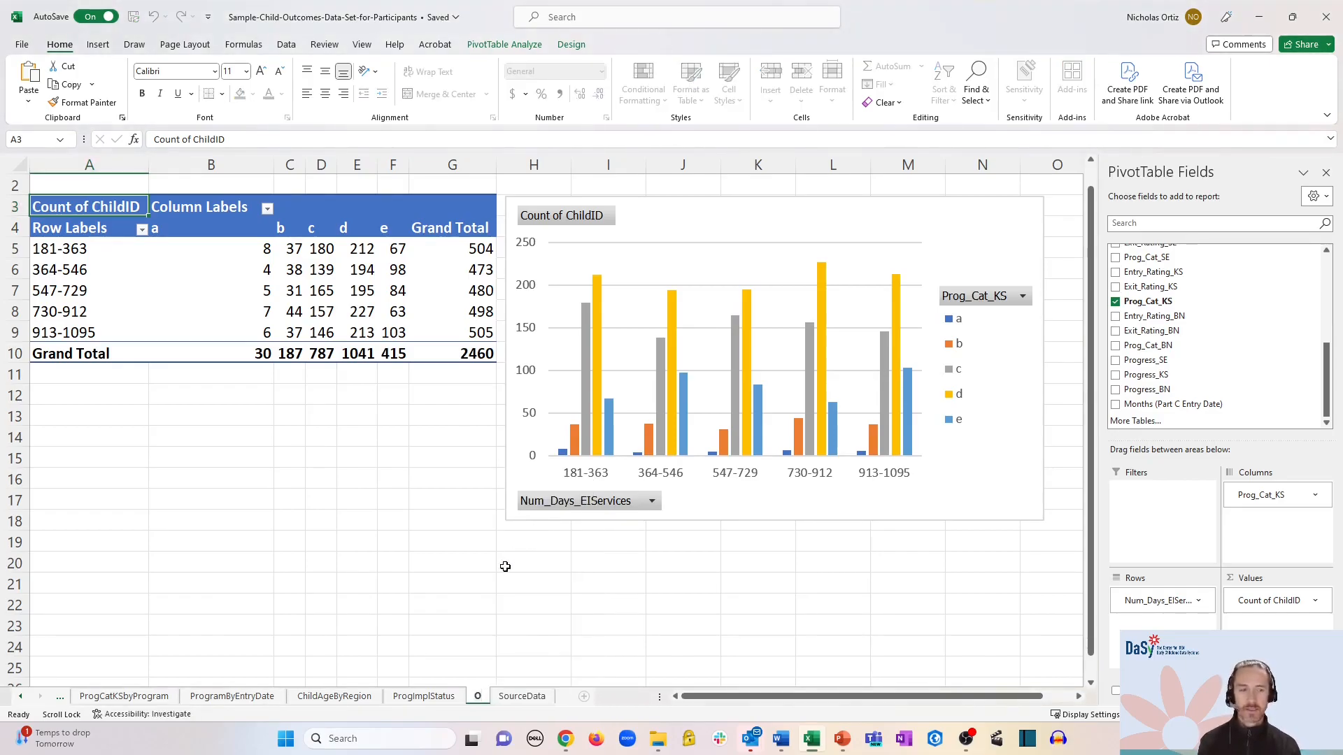
{"action": "type", "text": "Cdashboard_staging"}
{"action": "left_click", "coordinate": [454, 500]}
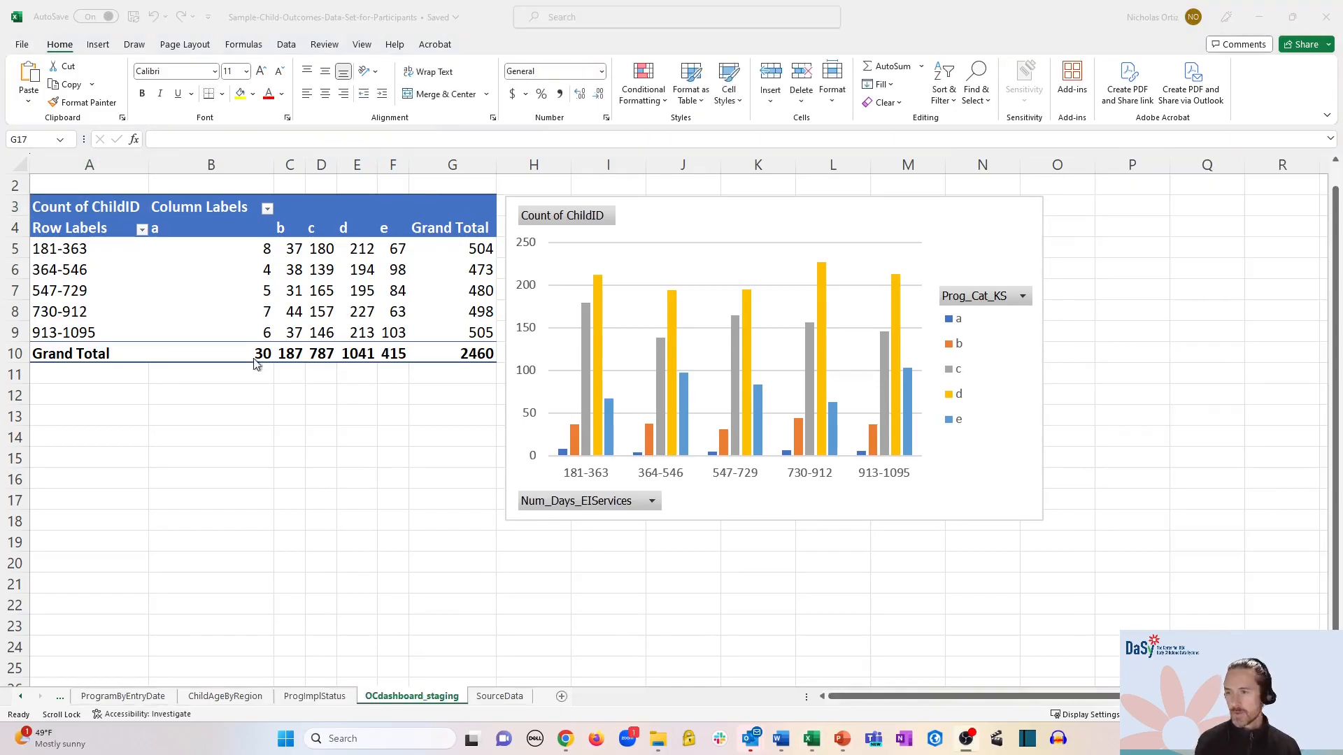
- Copy the pivot table and paste duplicates at A14 and A24
{"action": "left_click", "coordinate": [63, 205]}
{"action": "left_click", "coordinate": [51, 203]}
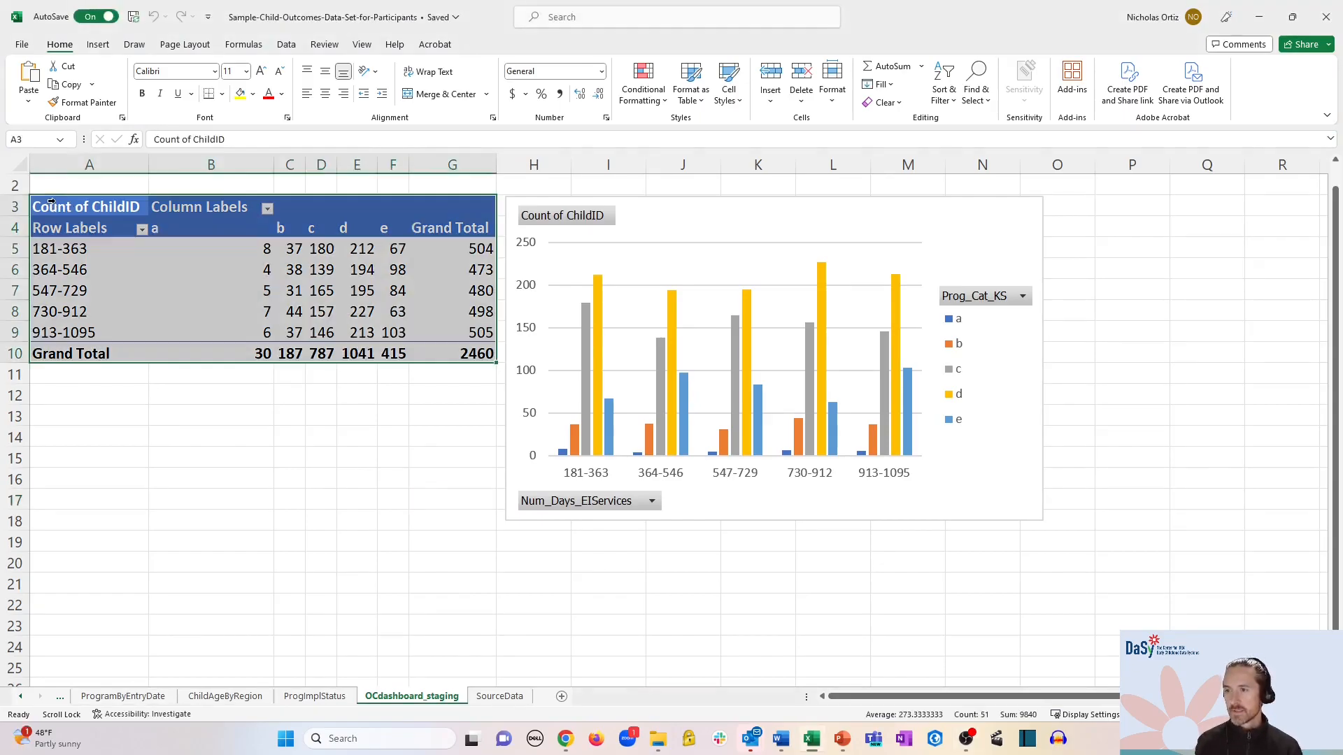
{"action": "key", "text": "ctrl+c"}
{"action": "left_click", "coordinate": [79, 435]}
{"action": "key", "text": "ctrl+v"}
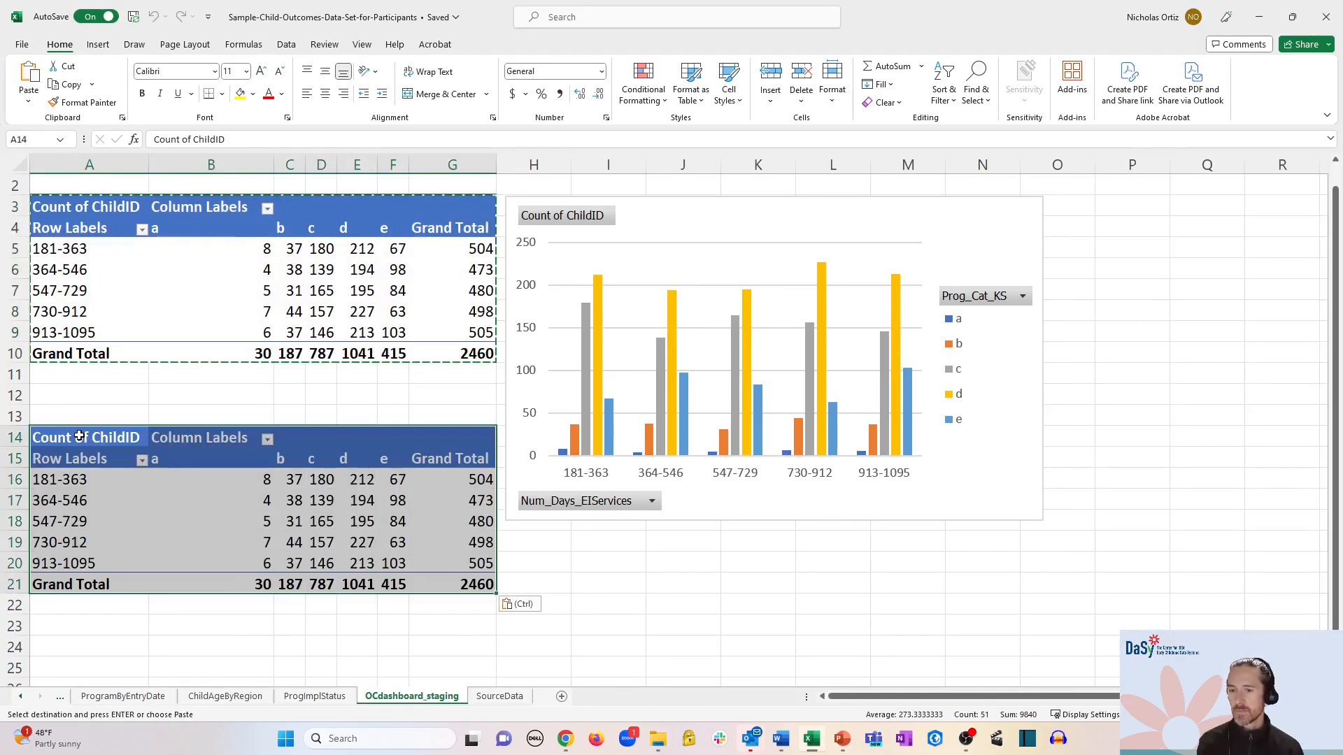
{"action": "scroll", "coordinate": [175, 555], "scroll_direction": "down", "scroll_amount": 1}
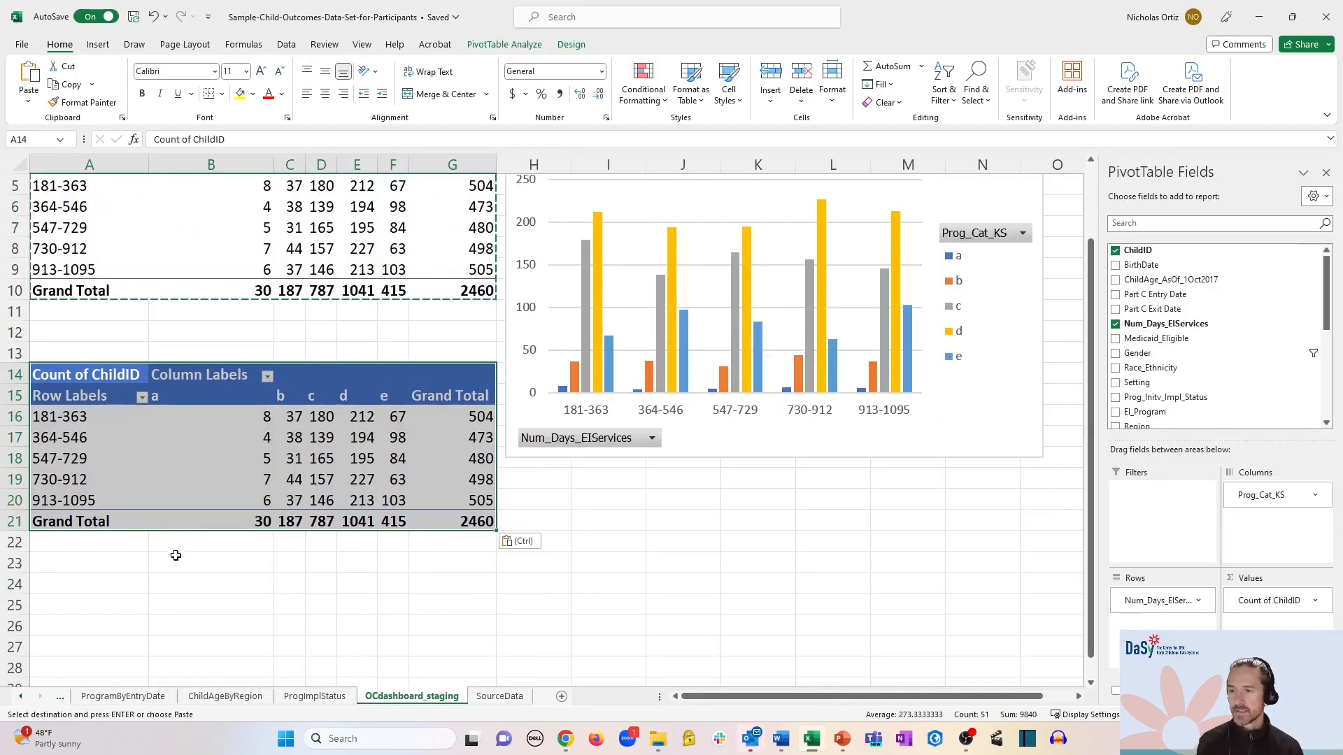
{"action": "left_click", "coordinate": [104, 586]}
{"action": "key", "text": "ctrl+v"}
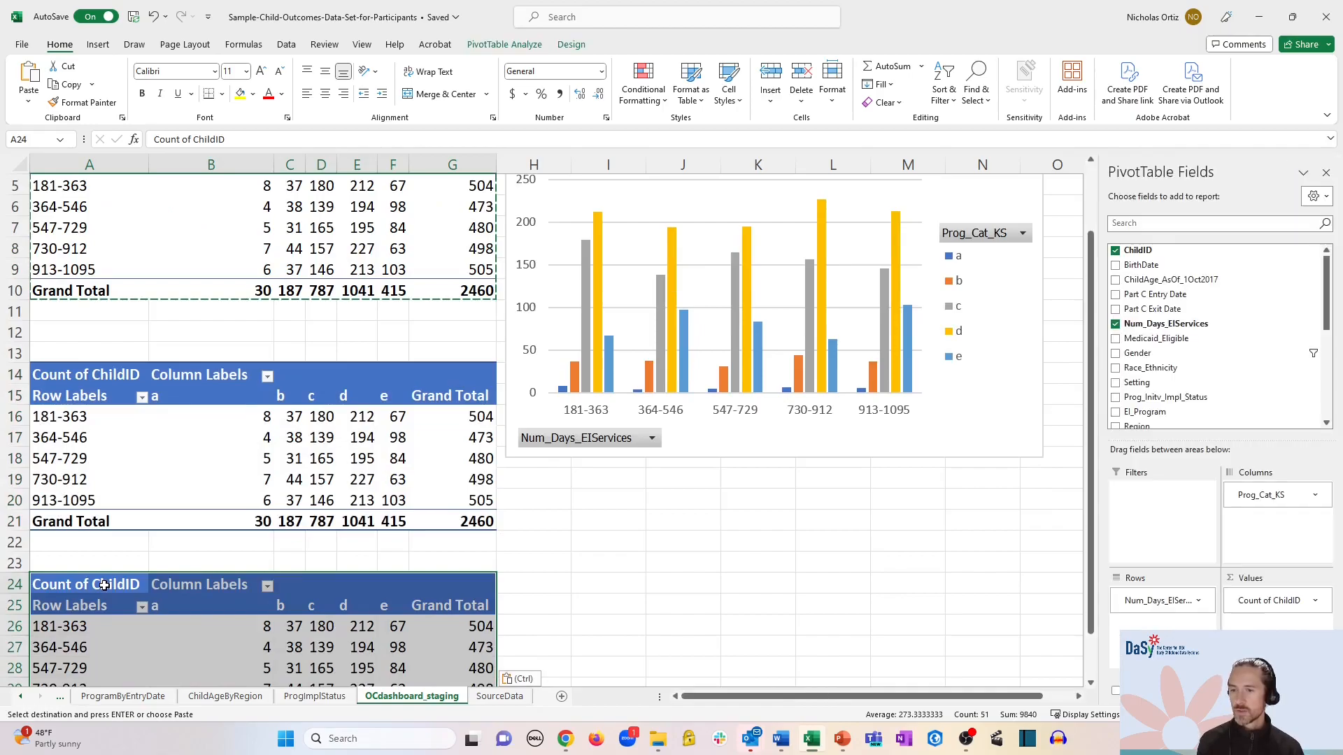
- Switch the second pivot table's columns from Prog_Cat_KS to Prog_Cat_SE
{"action": "left_click", "coordinate": [166, 449]}
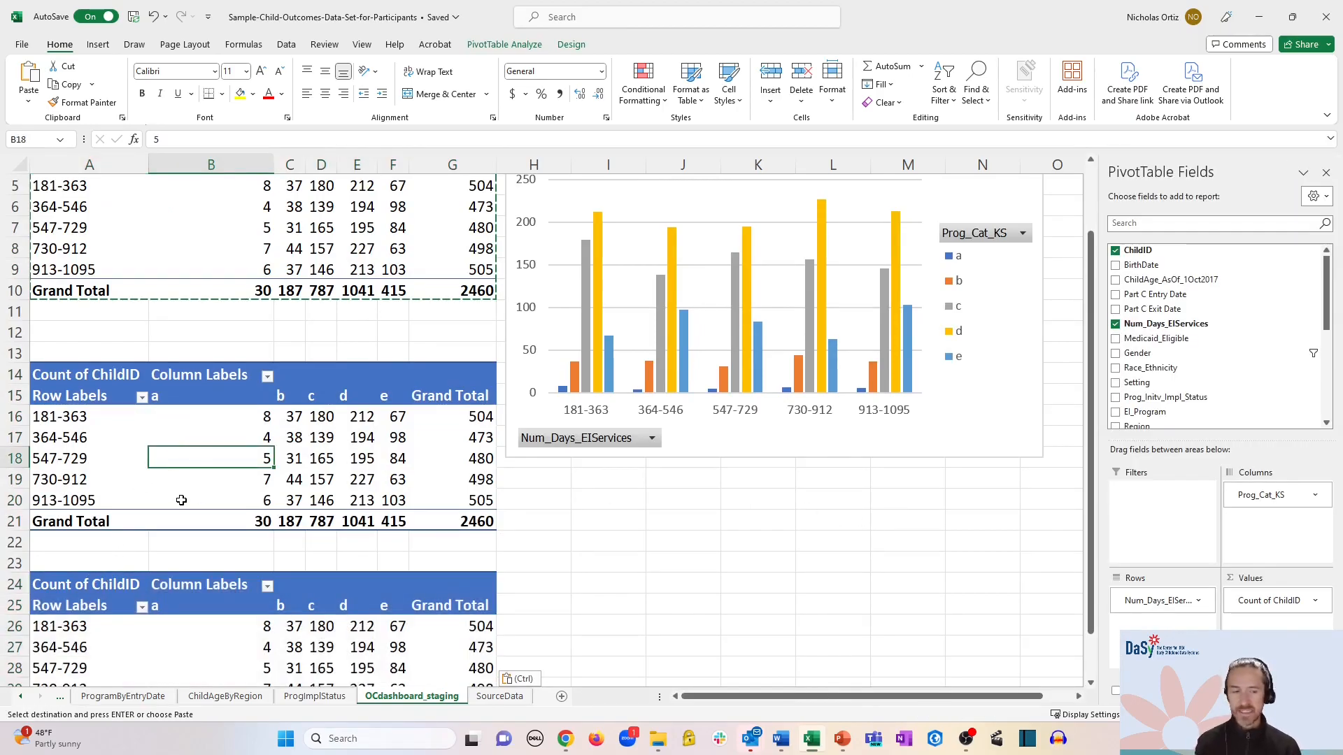
{"action": "left_click_drag", "start_coordinate": [1255, 495], "coordinate": [910, 523]}
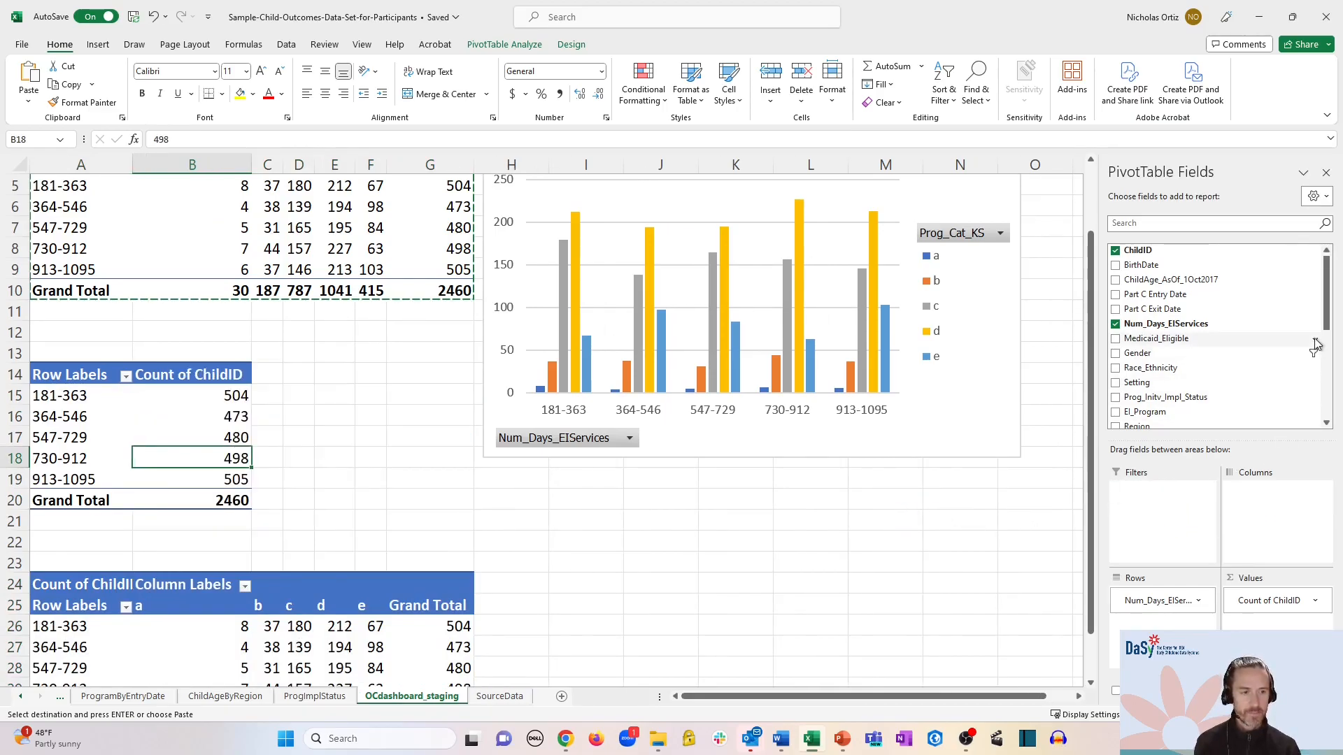
{"action": "left_click_drag", "start_coordinate": [1326, 324], "coordinate": [1326, 388]}
{"action": "left_click_drag", "start_coordinate": [1184, 297], "coordinate": [1271, 509]}
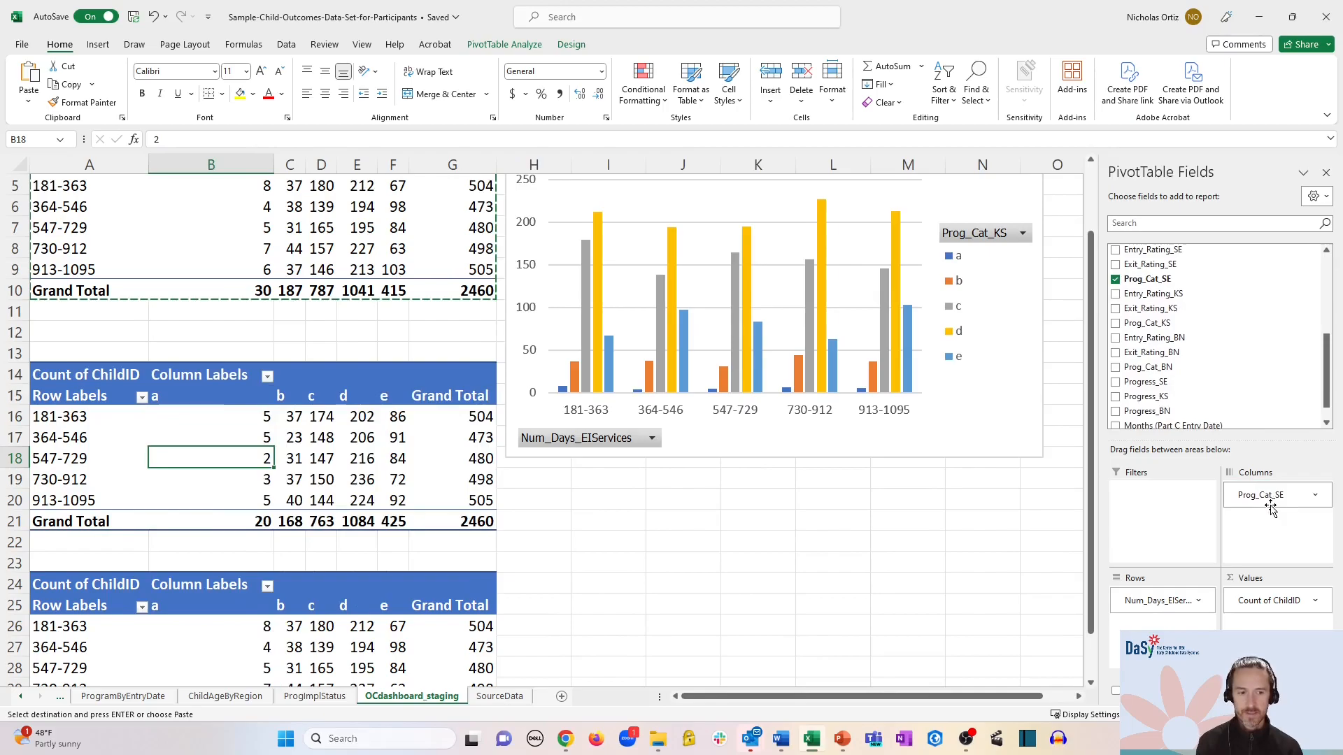
- Switch the third pivot table's columns to Prog_Cat_BN and nudge the first chart up
{"action": "left_click", "coordinate": [321, 649]}
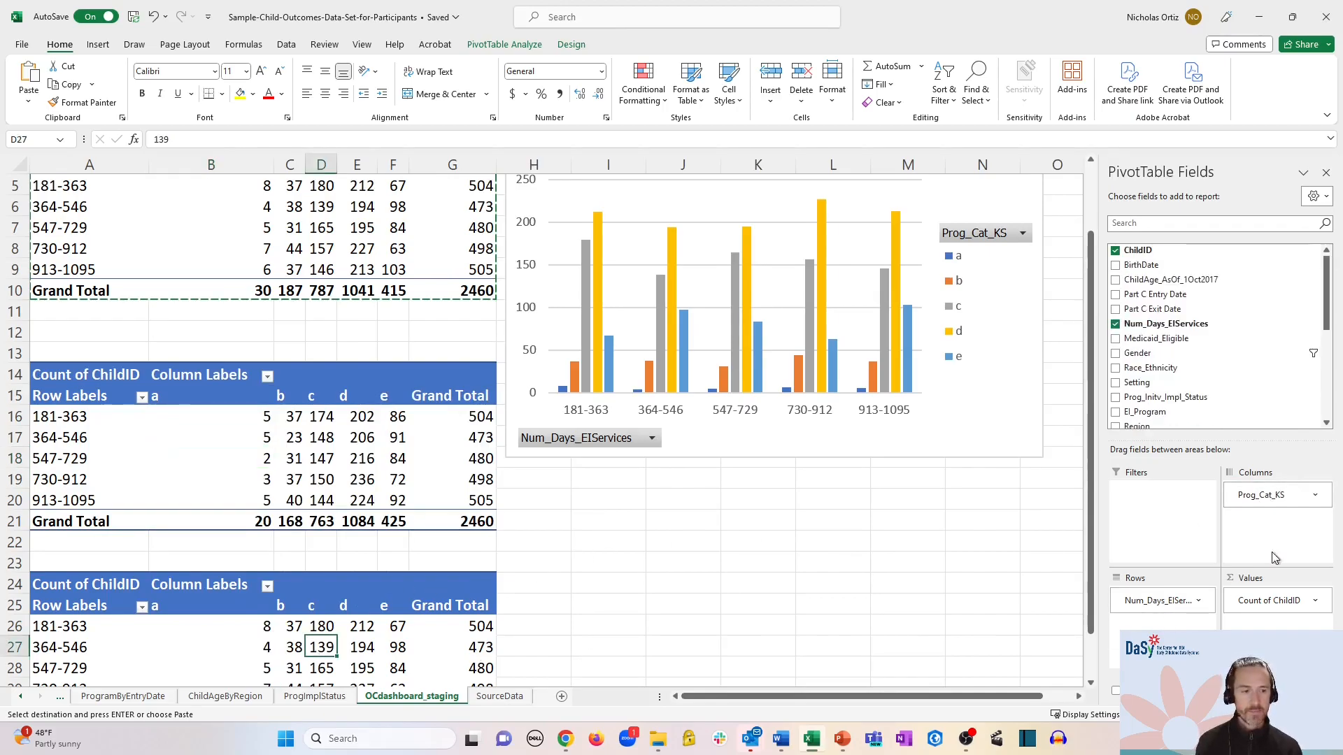
{"action": "left_click_drag", "start_coordinate": [1284, 503], "coordinate": [989, 528]}
{"action": "left_click_drag", "start_coordinate": [1320, 328], "coordinate": [1334, 408]}
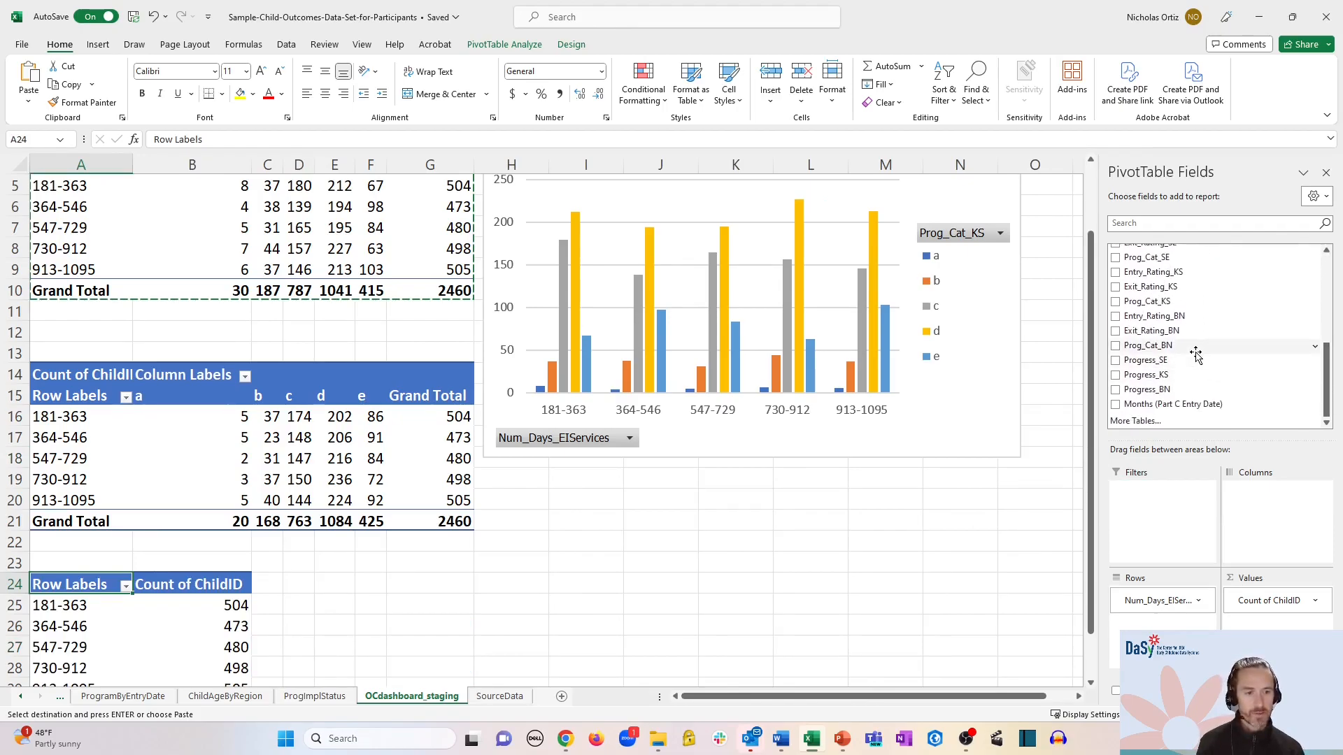
{"action": "left_click_drag", "start_coordinate": [1191, 352], "coordinate": [1270, 544]}
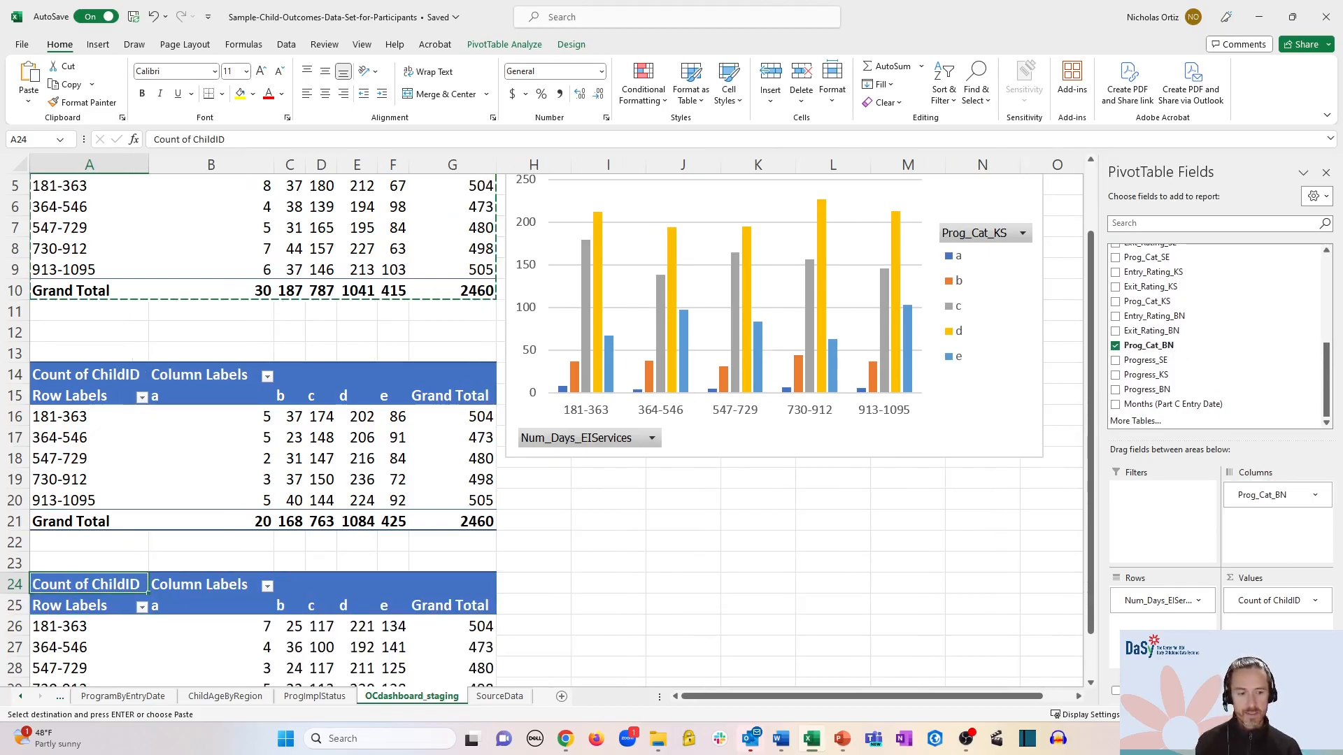
{"action": "scroll", "coordinate": [556, 430], "scroll_direction": "down", "scroll_amount": 3}
{"action": "left_click_drag", "start_coordinate": [675, 219], "coordinate": [707, 195]}
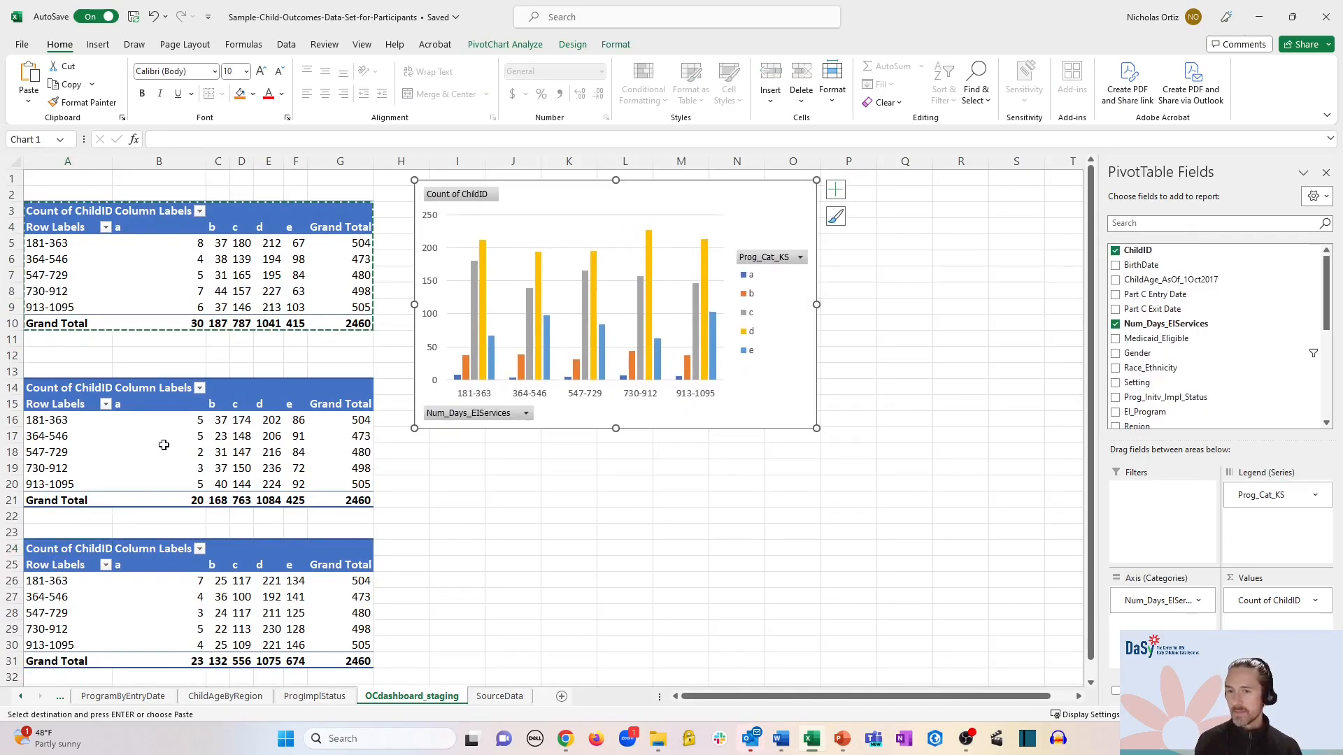
- Add a clustered column PivotChart for the Prog_Cat_SE pivot table below the first chart
{"action": "left_click", "coordinate": [202, 437]}
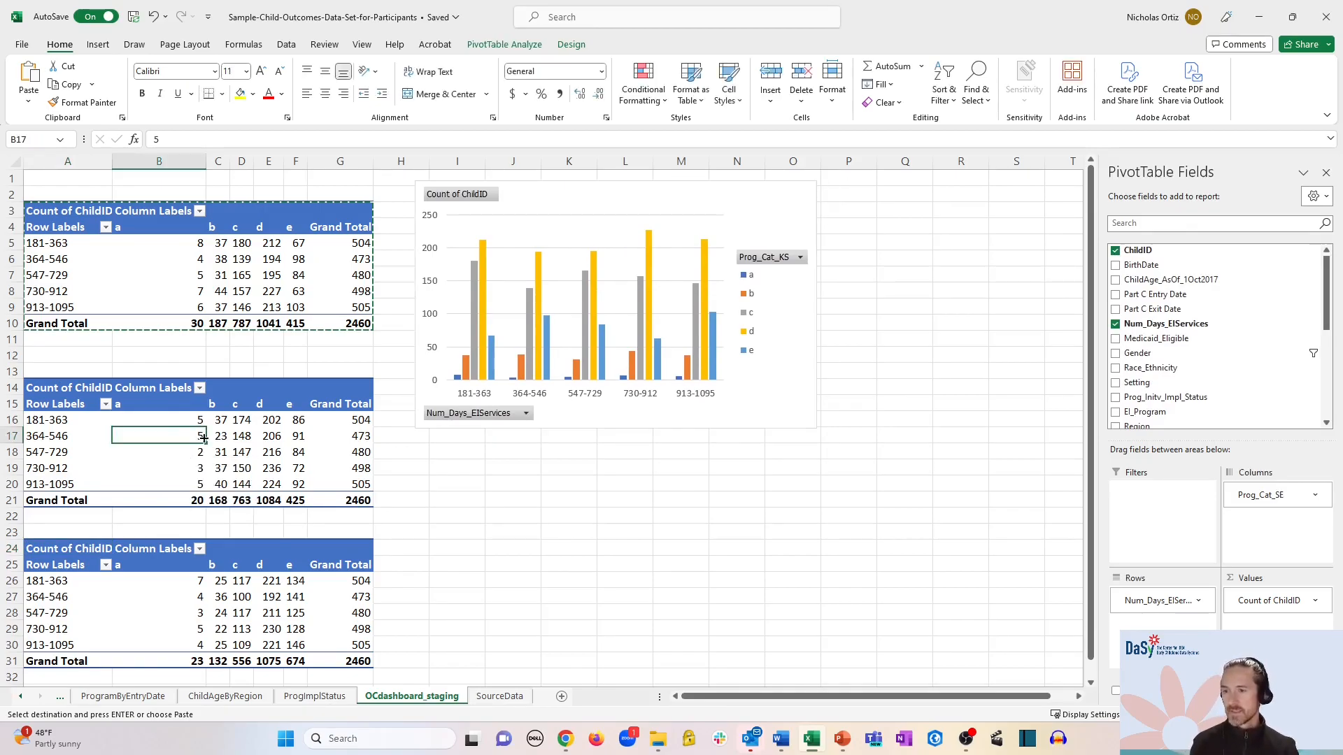
{"action": "left_click", "coordinate": [98, 45]}
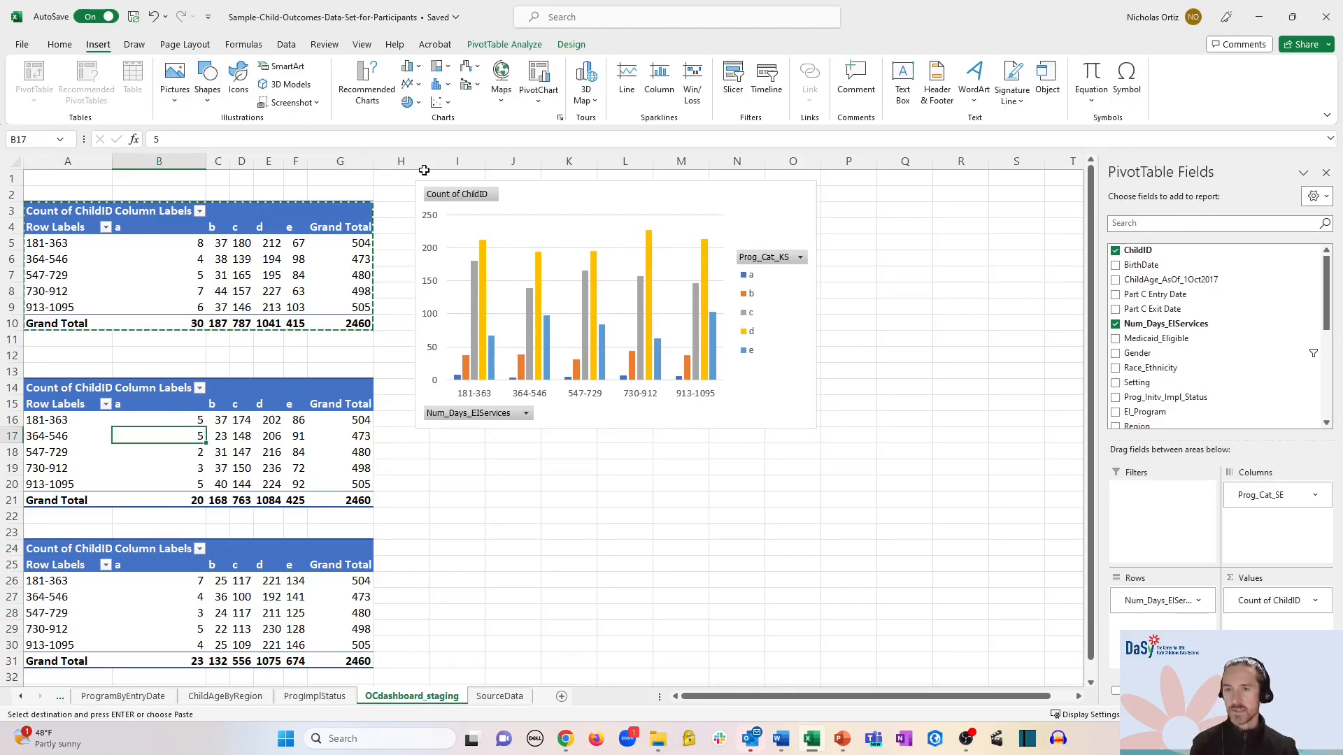
{"action": "left_click", "coordinate": [537, 101]}
{"action": "left_click", "coordinate": [548, 128]}
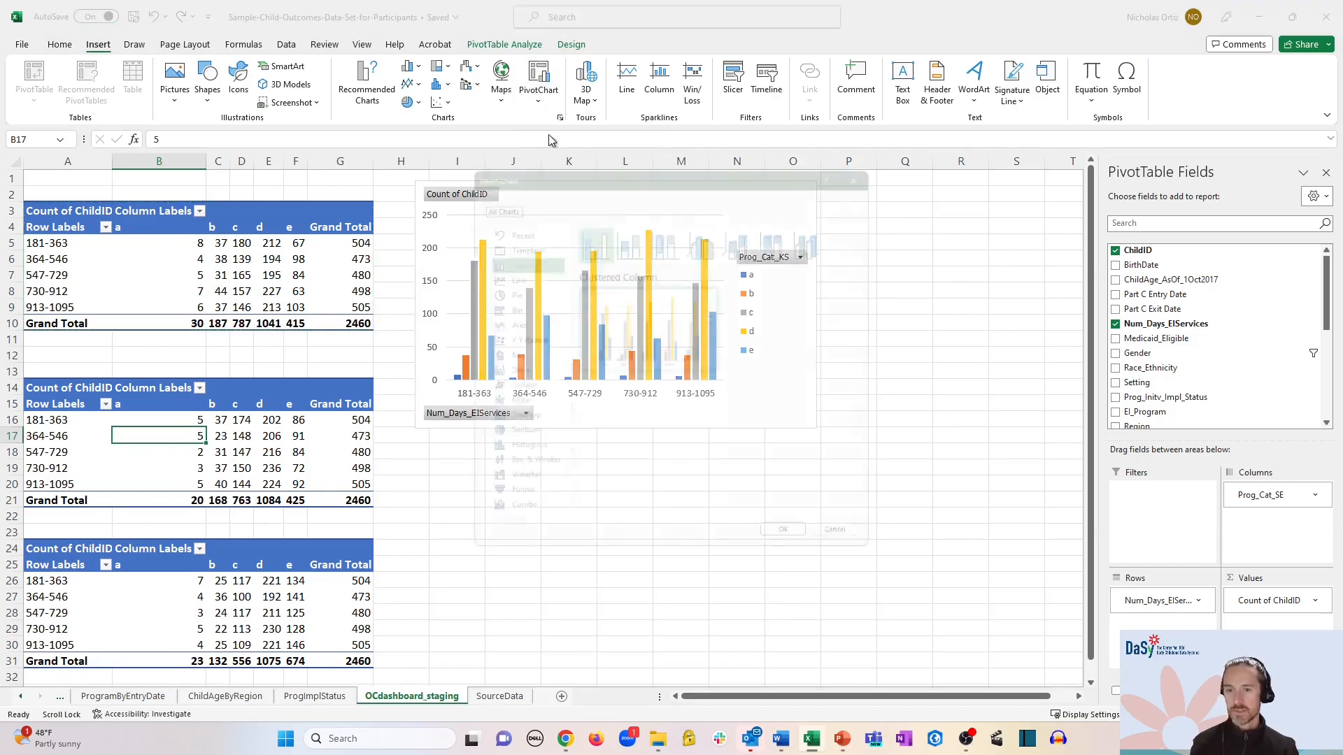
{"action": "left_click", "coordinate": [796, 550]}
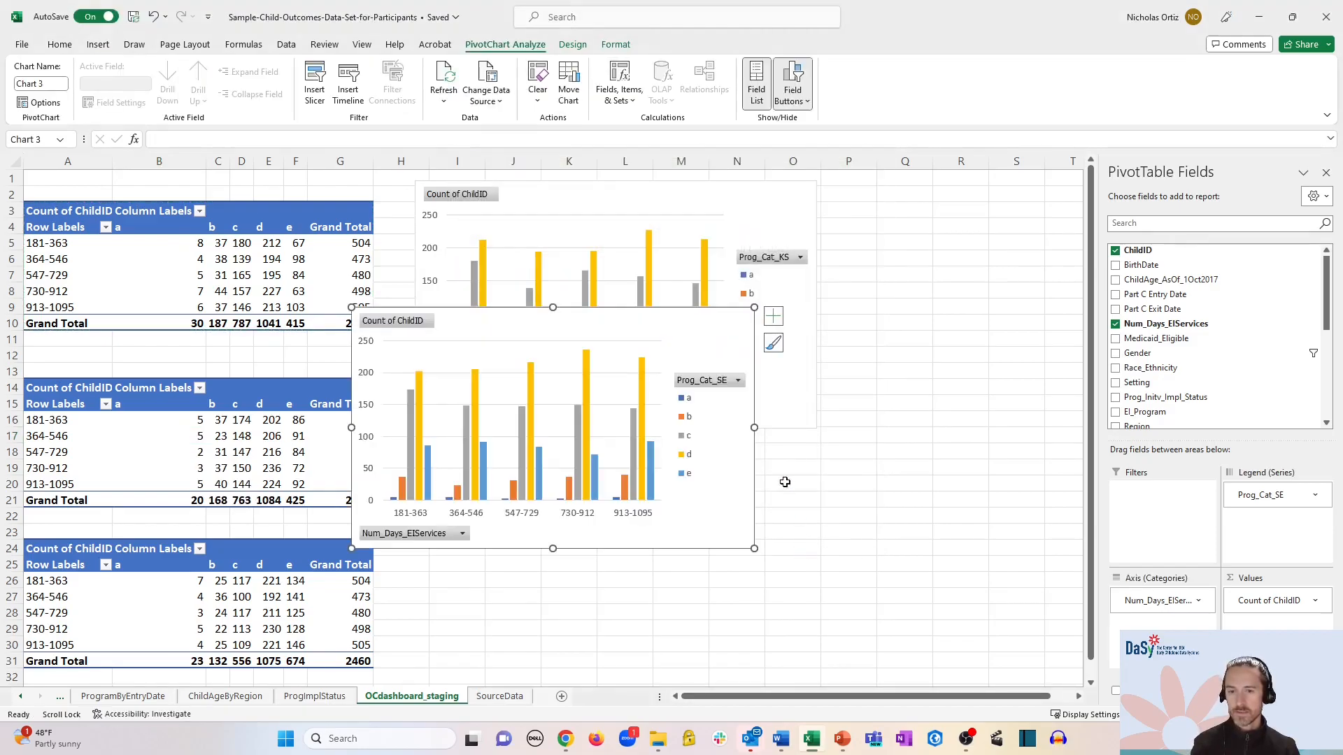
{"action": "left_click_drag", "start_coordinate": [649, 311], "coordinate": [713, 441]}
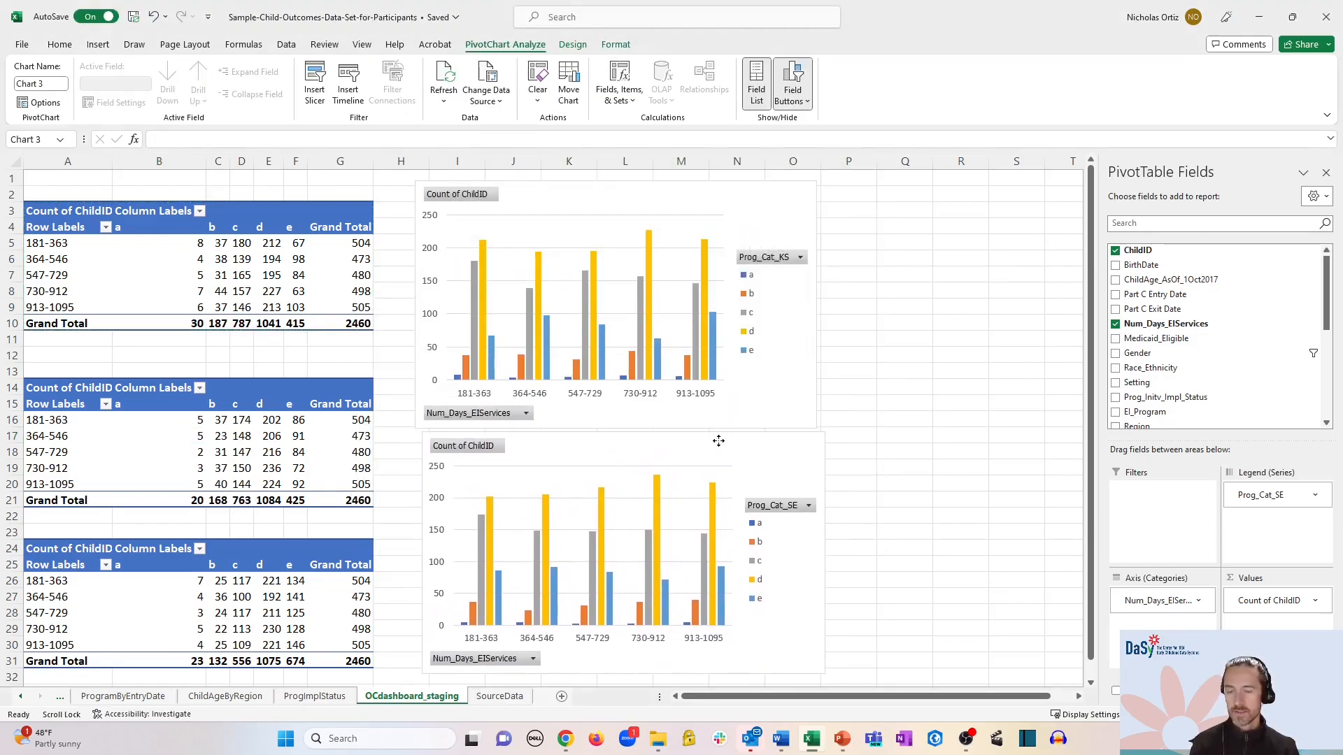
{"action": "scroll", "coordinate": [700, 429], "scroll_direction": "down", "scroll_amount": 1}
{"action": "scroll", "coordinate": [701, 429], "scroll_direction": "down", "scroll_amount": 1}
- Add a clustered column PivotChart for the Prog_Cat_BN pivot table below the Prog_Cat_SE chart
{"action": "left_click", "coordinate": [200, 484]}
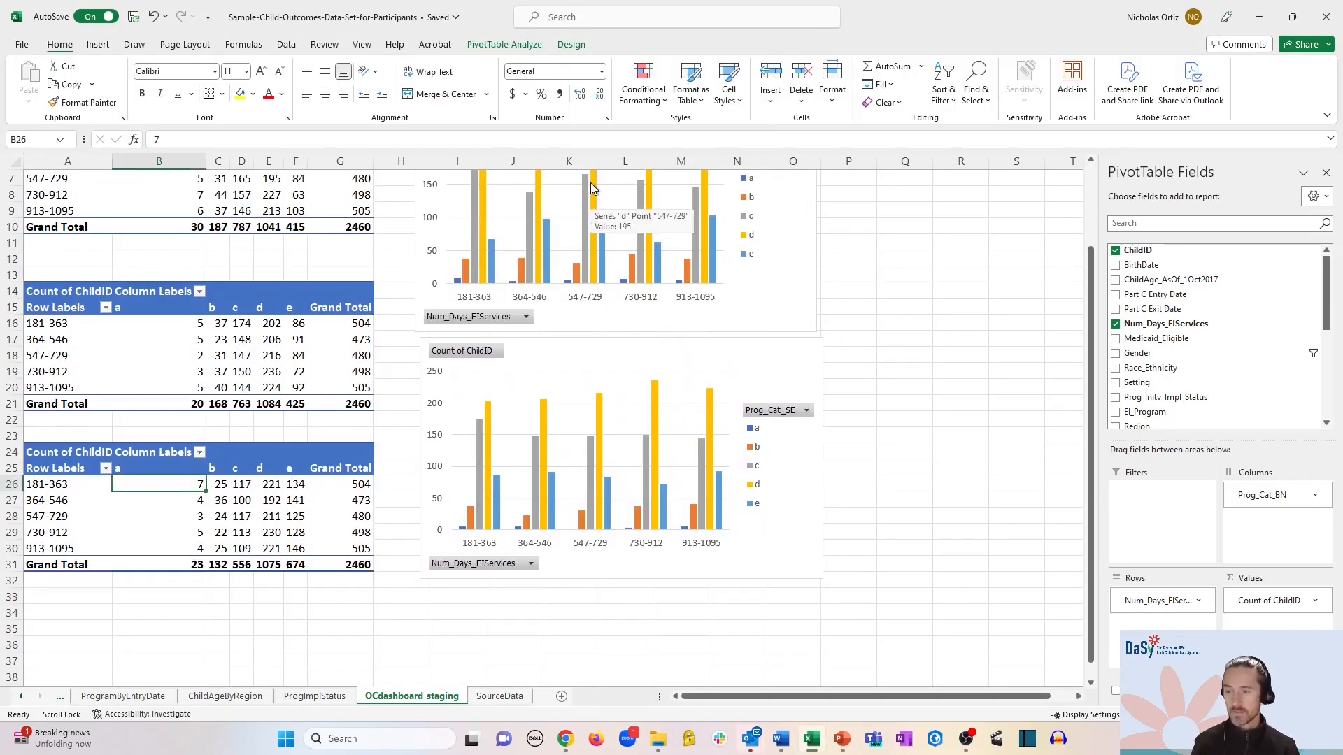
{"action": "left_click", "coordinate": [96, 45]}
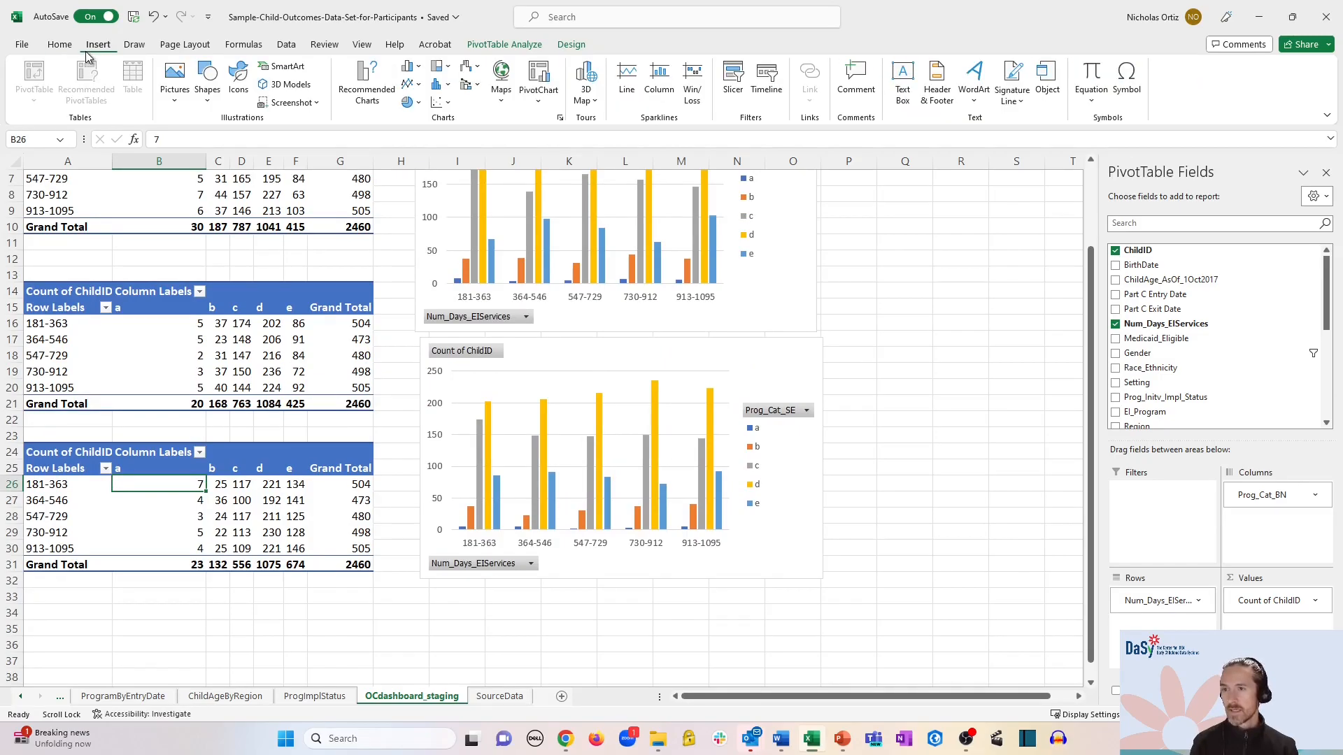
{"action": "left_click", "coordinate": [539, 95]}
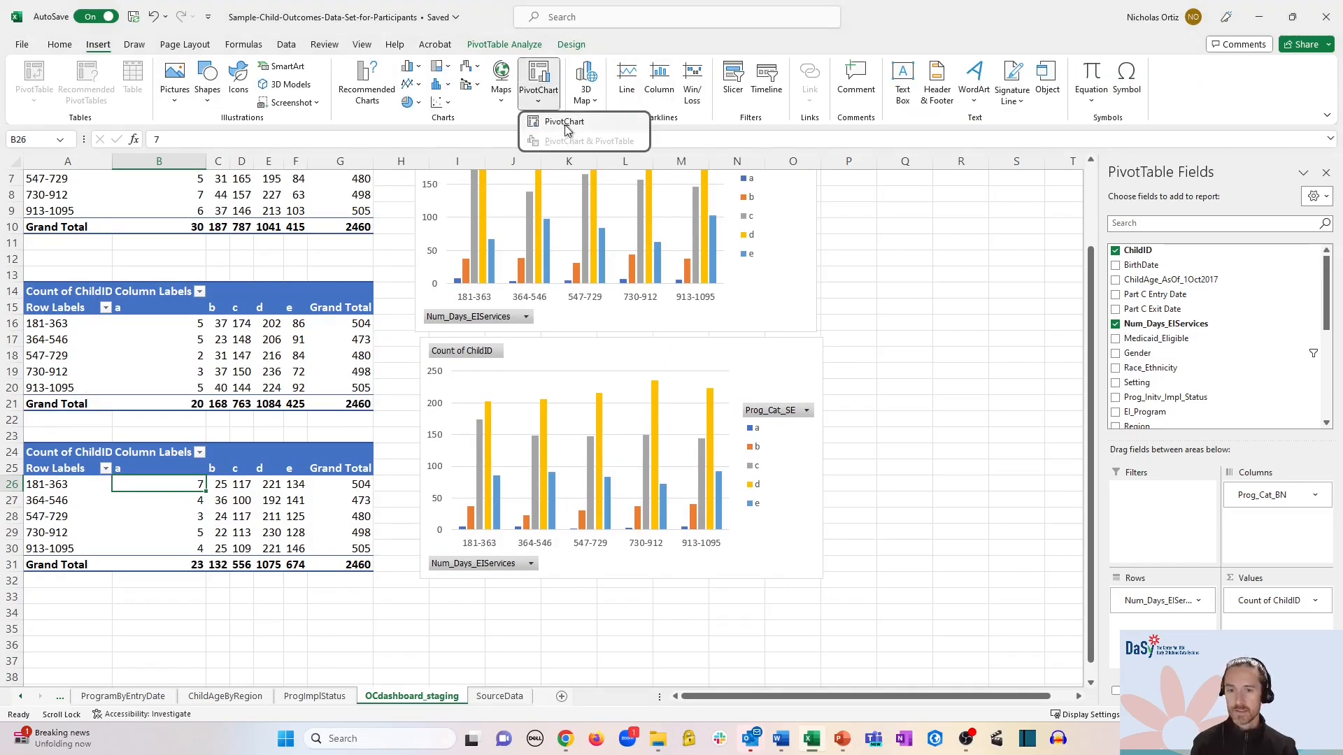
{"action": "left_click", "coordinate": [565, 128]}
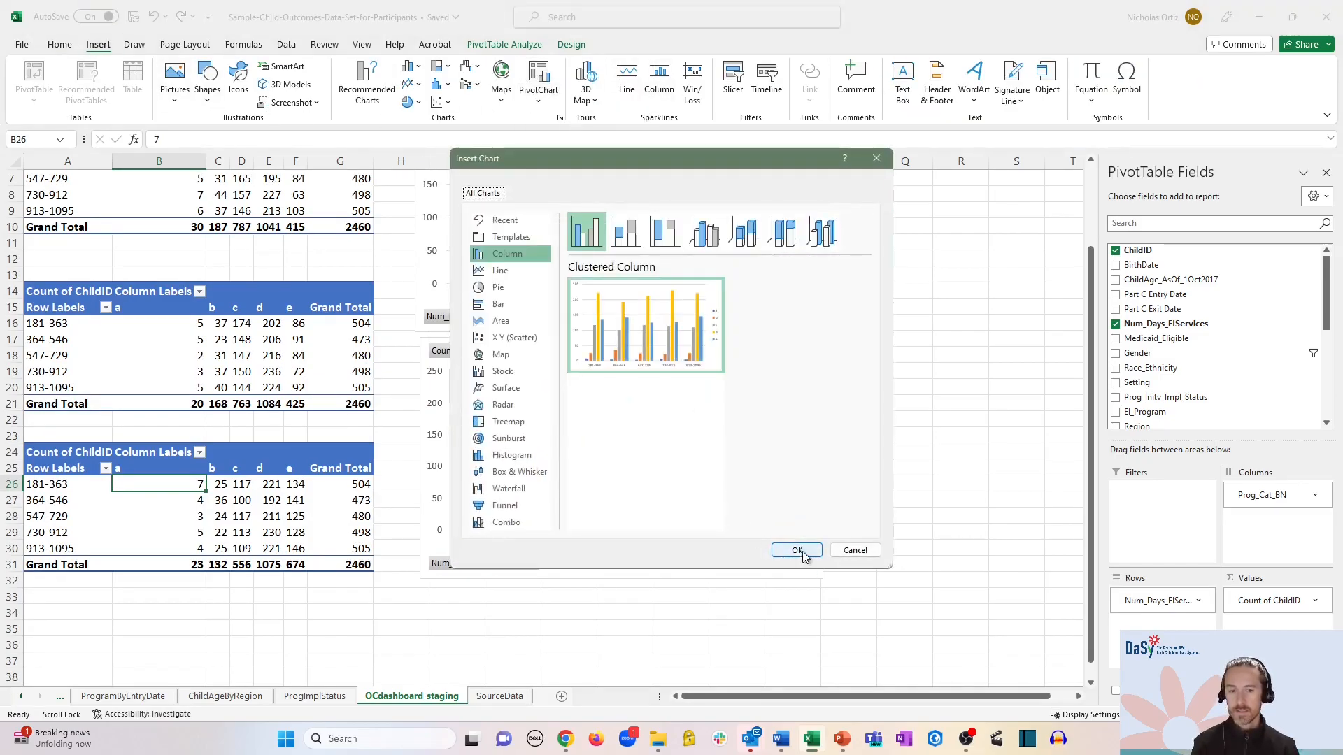
{"action": "left_click", "coordinate": [797, 551]}
{"action": "scroll", "coordinate": [850, 415], "scroll_direction": "down", "scroll_amount": 2}
{"action": "left_click_drag", "start_coordinate": [602, 257], "coordinate": [669, 499]}
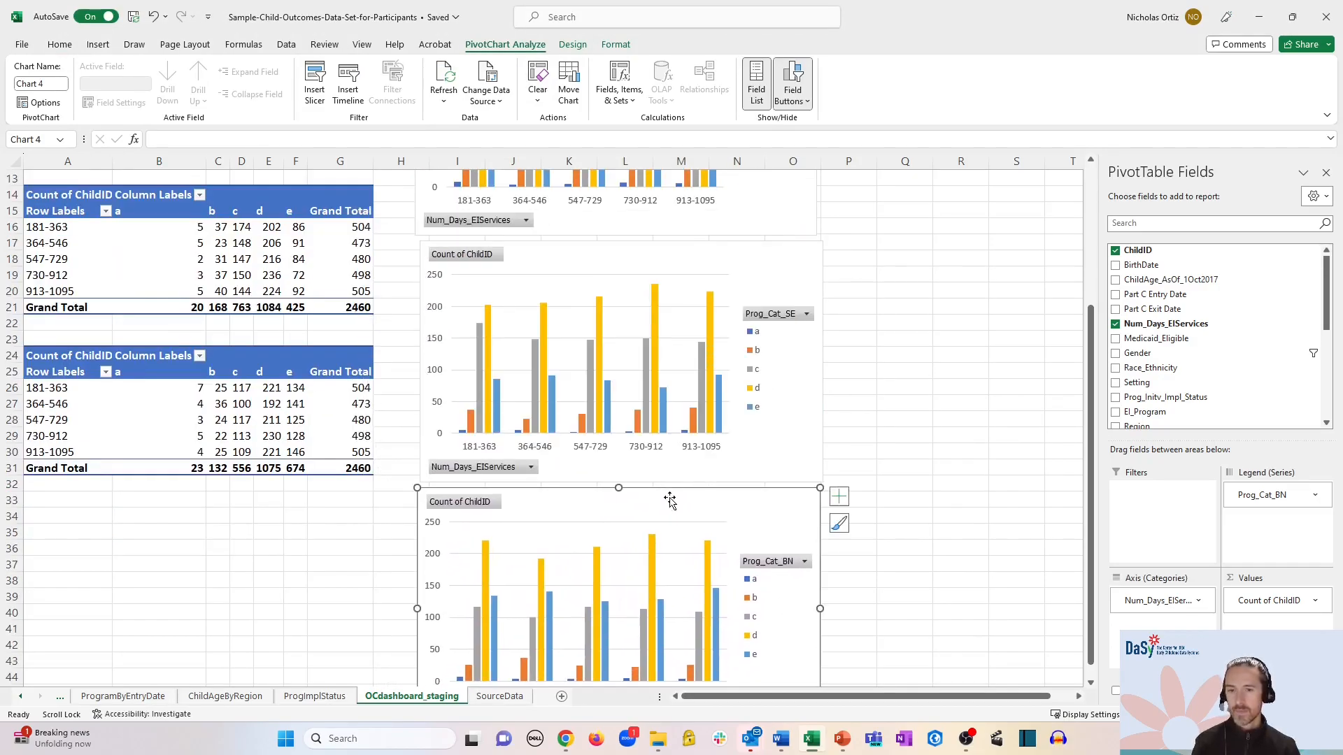
{"action": "scroll", "coordinate": [669, 498], "scroll_direction": "up", "scroll_amount": 3}
{"action": "scroll", "coordinate": [963, 290], "scroll_direction": "up", "scroll_amount": 1}
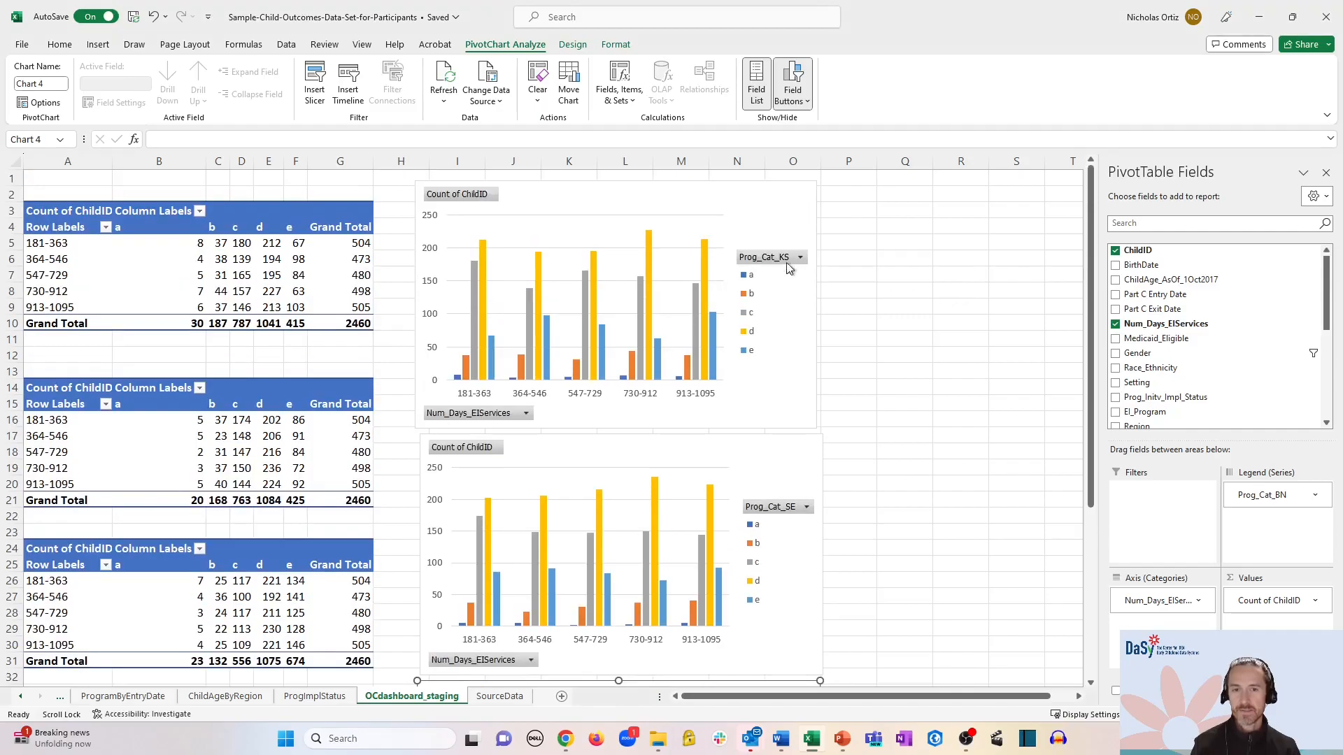
- Title the Prog_Cat_KS chart 'Knowledge & Skills'
{"action": "left_click", "coordinate": [798, 201]}
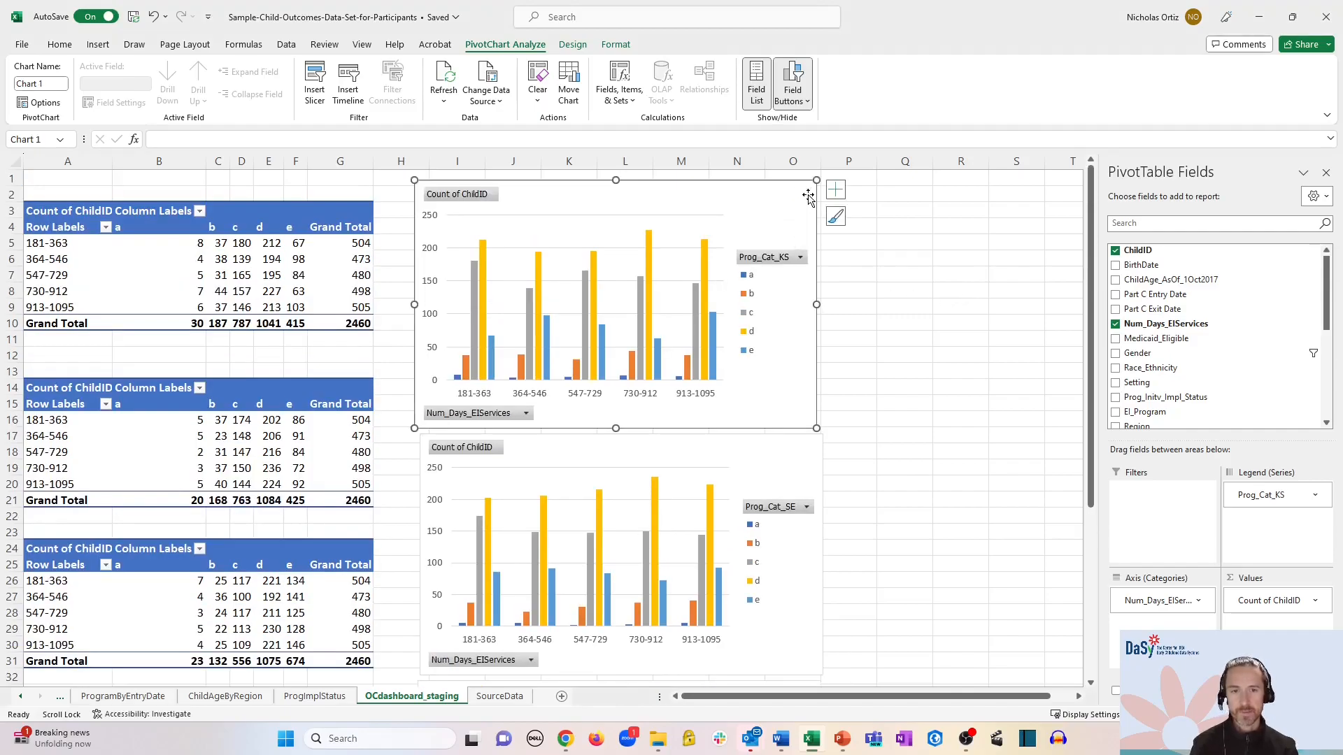
{"action": "left_click", "coordinate": [834, 193]}
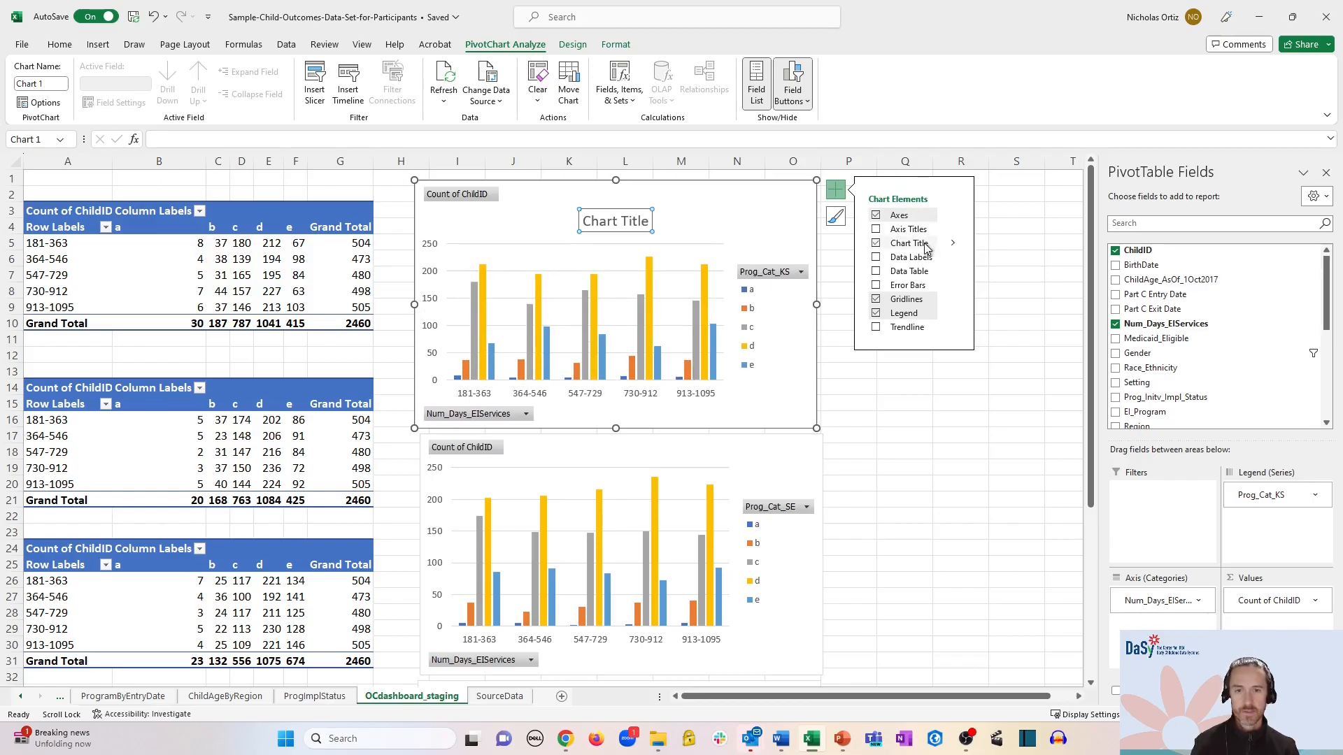
{"action": "left_click", "coordinate": [619, 222]}
{"action": "triple_click", "coordinate": [619, 222]}
{"action": "type", "text": "Knowledge & Skills"}
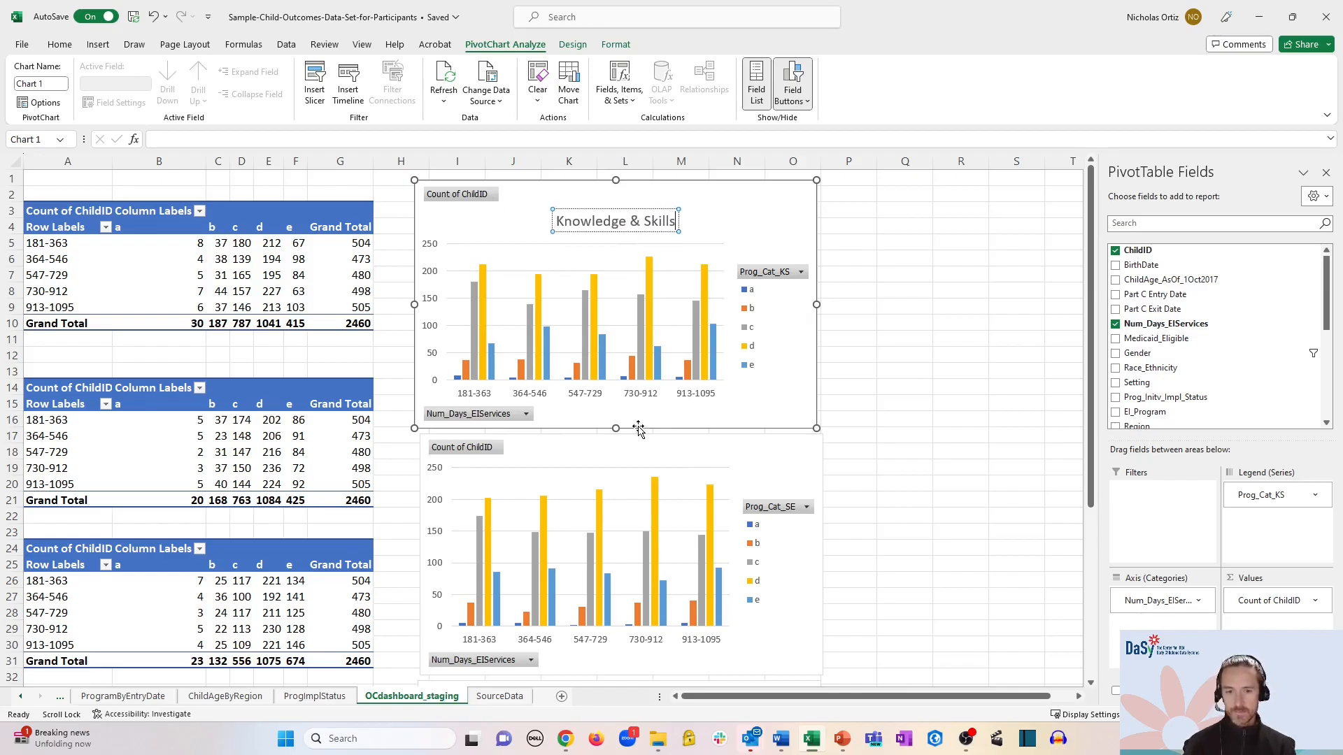
- Title the Prog_Cat_SE chart 'Social-Emotional'
{"action": "left_click", "coordinate": [781, 467]}
{"action": "left_click", "coordinate": [842, 442]}
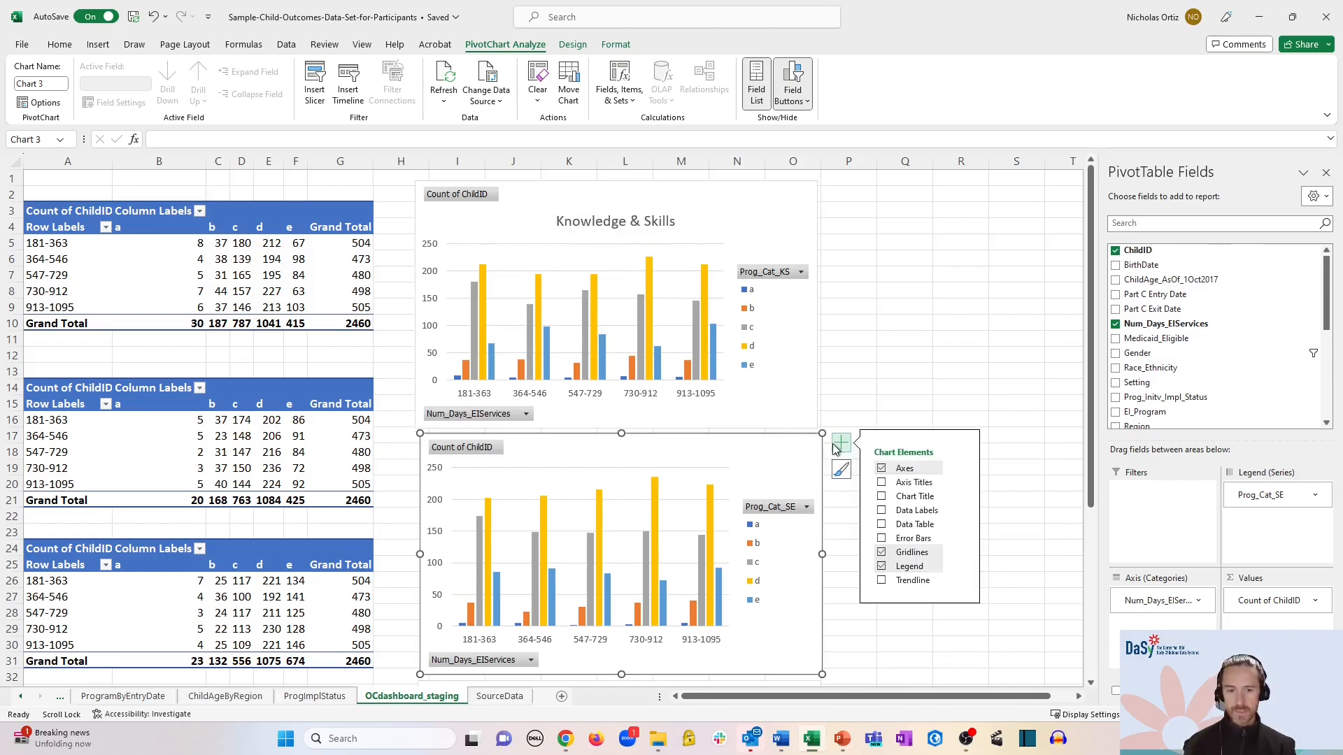
{"action": "left_click", "coordinate": [927, 498]}
{"action": "left_click", "coordinate": [629, 481]}
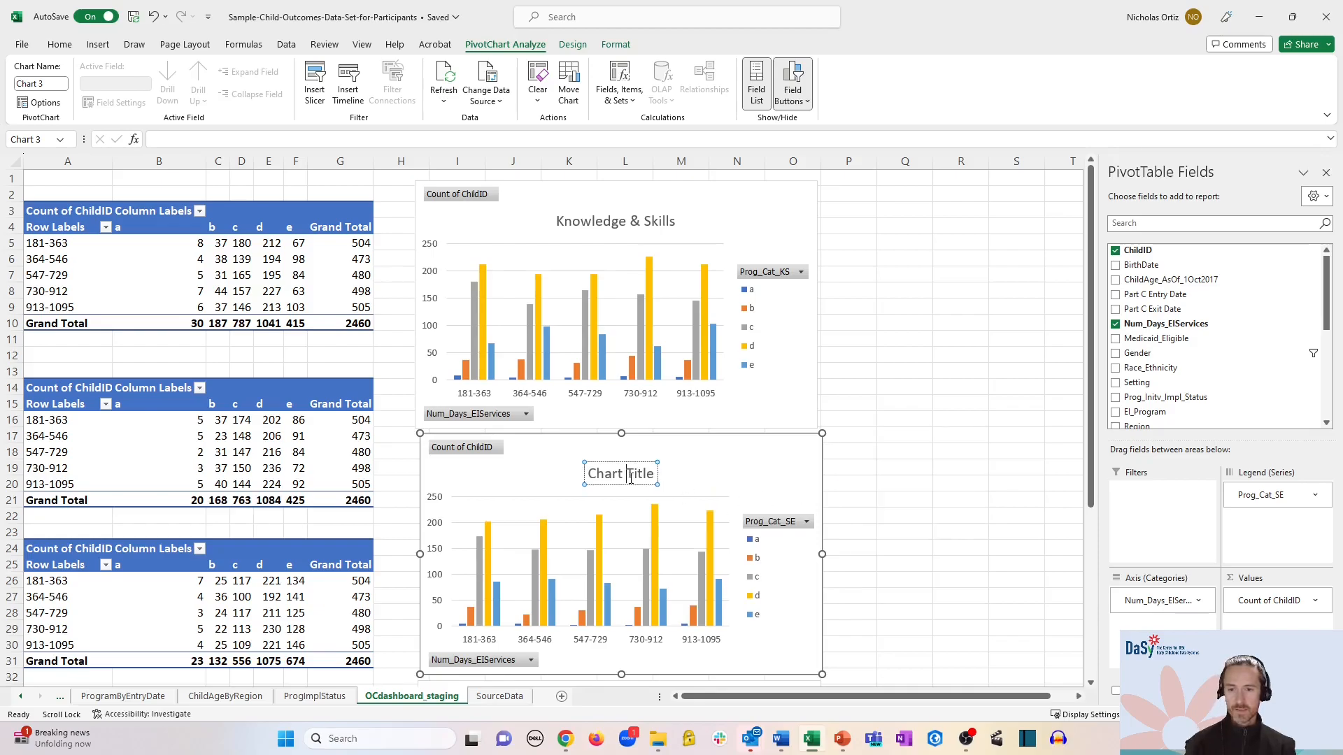
{"action": "type", "text": "Social-Emotino"}
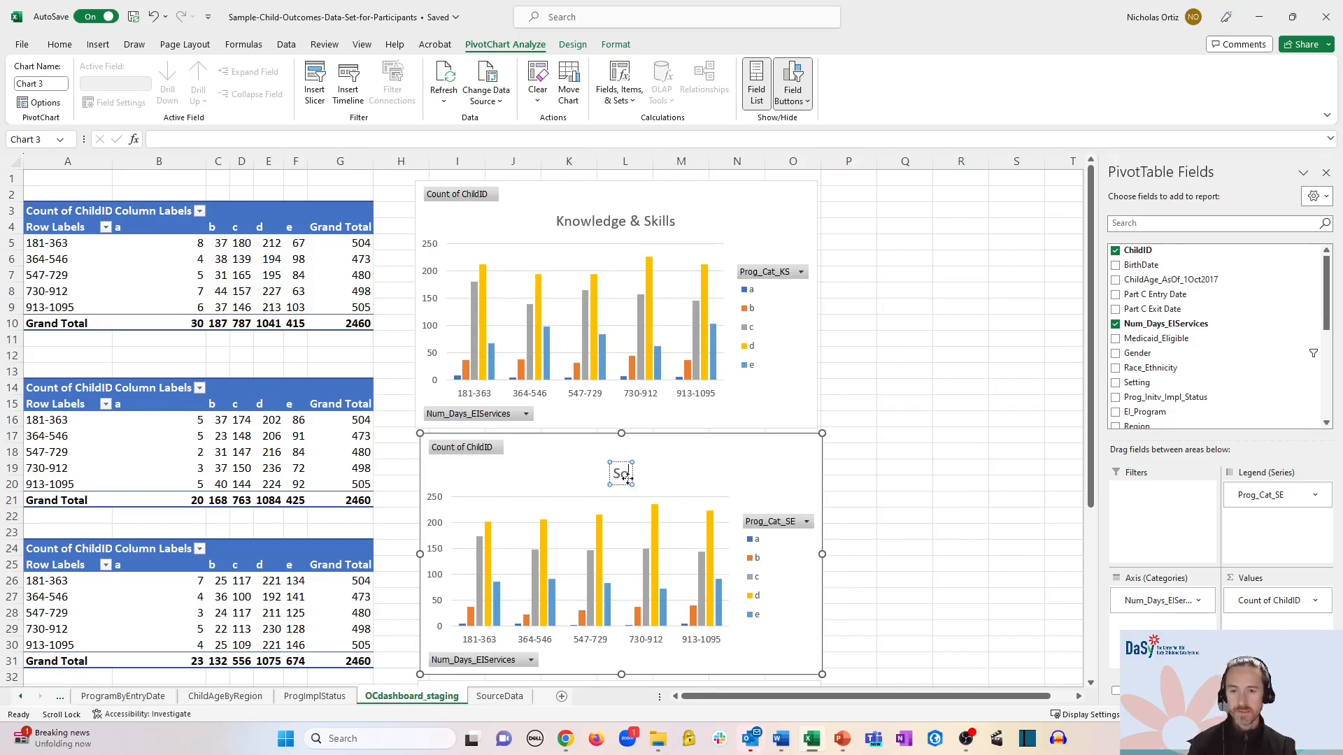
{"action": "key", "text": "BackSpace"}
{"action": "key", "text": "BackSpace"}
{"action": "type", "text": "onal"}
{"action": "scroll", "coordinate": [566, 265], "scroll_direction": "down", "scroll_amount": 4}
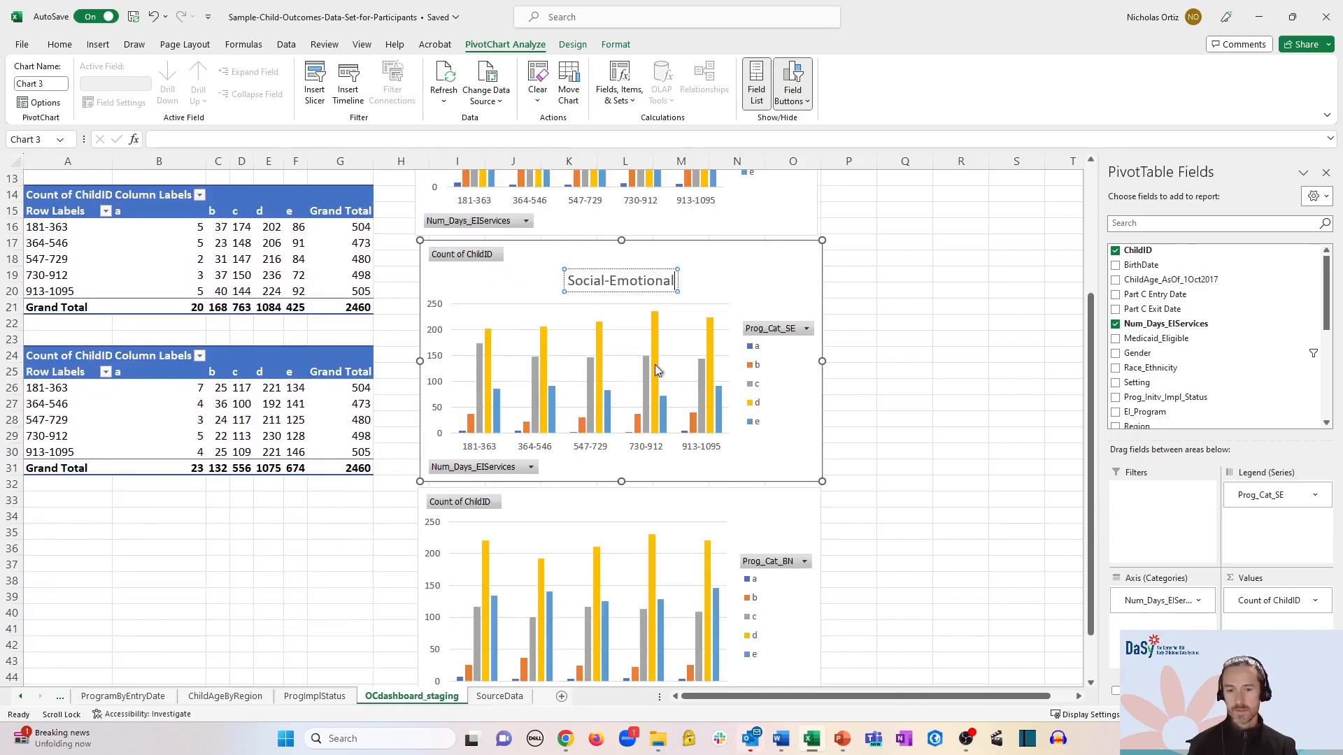
- Title the Prog_Cat_BN chart 'Appropriate Behaviors to Meet Needs'
{"action": "left_click", "coordinate": [783, 501]}
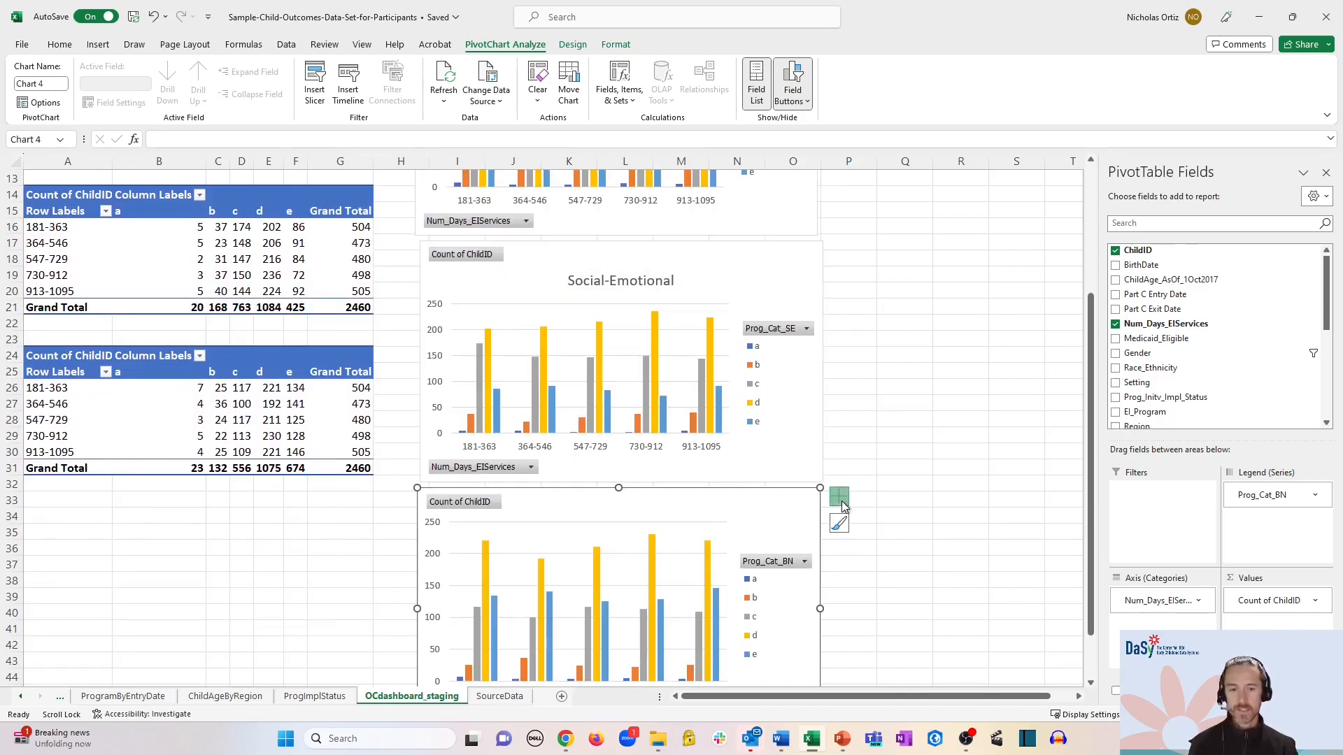
{"action": "left_click", "coordinate": [839, 496]}
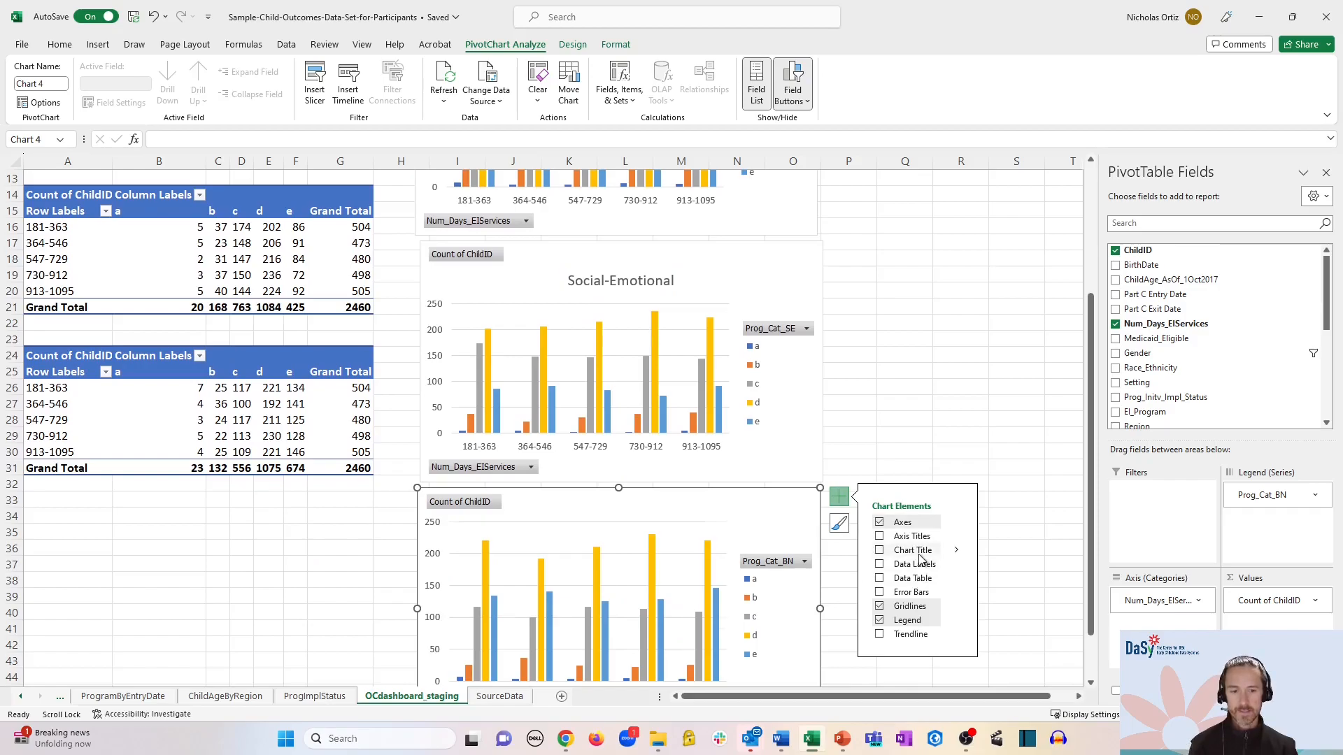
{"action": "left_click", "coordinate": [904, 550]}
{"action": "left_click", "coordinate": [616, 529]}
{"action": "triple_click", "coordinate": [617, 529]}
{"action": "type", "text": "Appropriate Beh"}
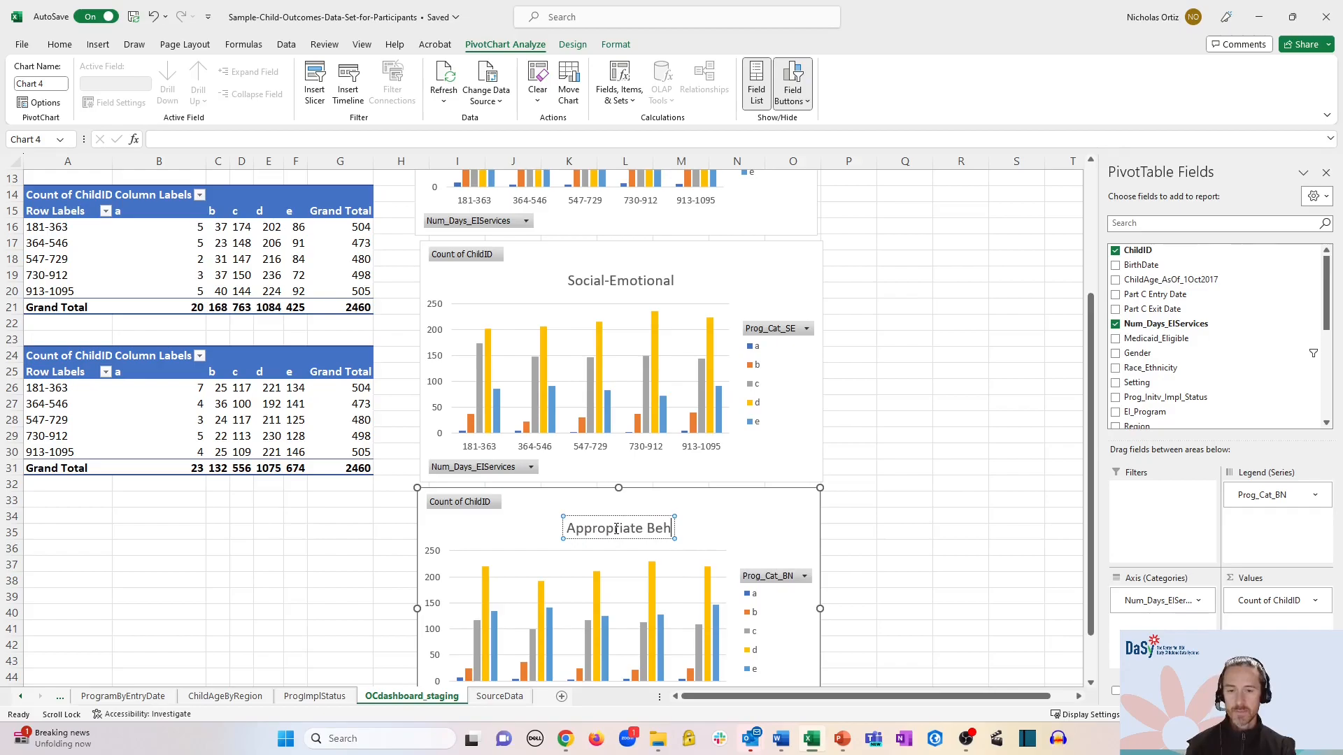
{"action": "type", "text": "aviors to Meet Needs"}
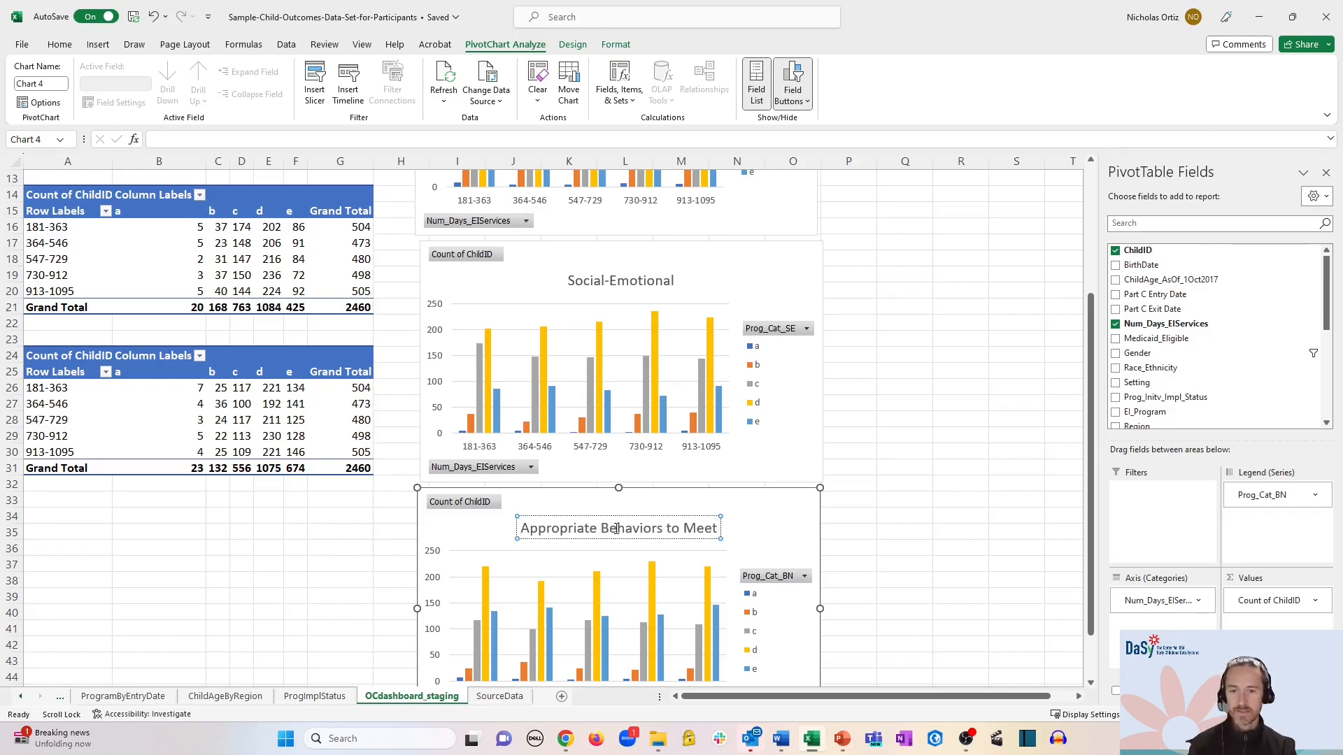
{"action": "left_click", "coordinate": [919, 409]}
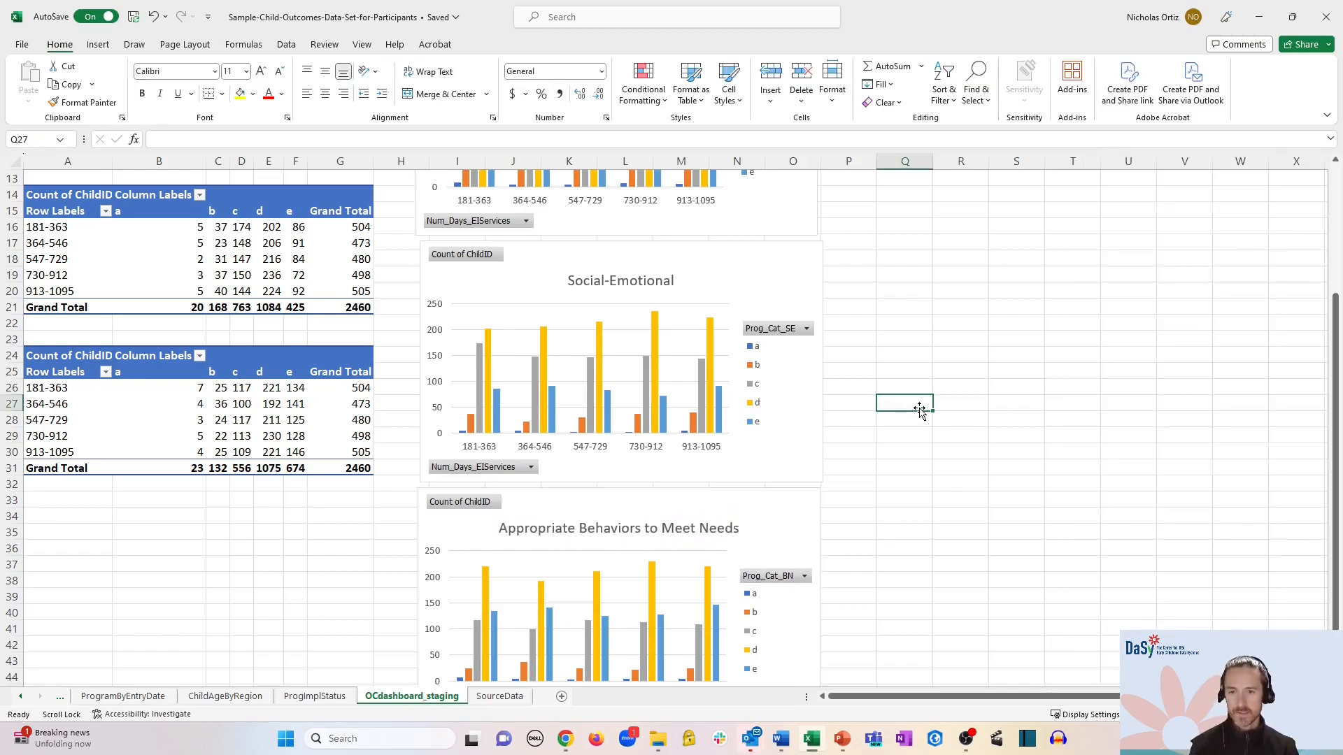
- Add a new worksheet named Dashboard
{"action": "scroll", "coordinate": [926, 407], "scroll_direction": "down", "scroll_amount": 2}
{"action": "scroll", "coordinate": [929, 409], "scroll_direction": "up", "scroll_amount": 3}
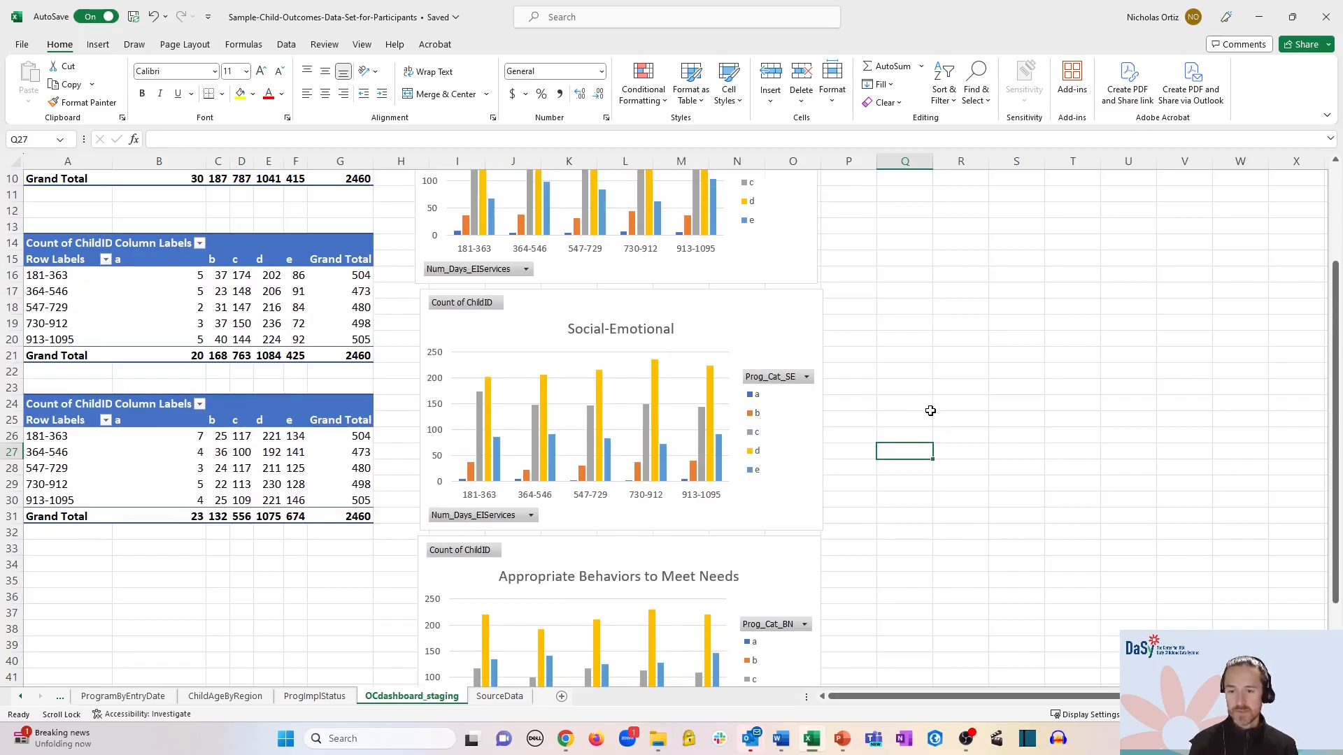
{"action": "scroll", "coordinate": [552, 682], "scroll_direction": "up", "scroll_amount": 2}
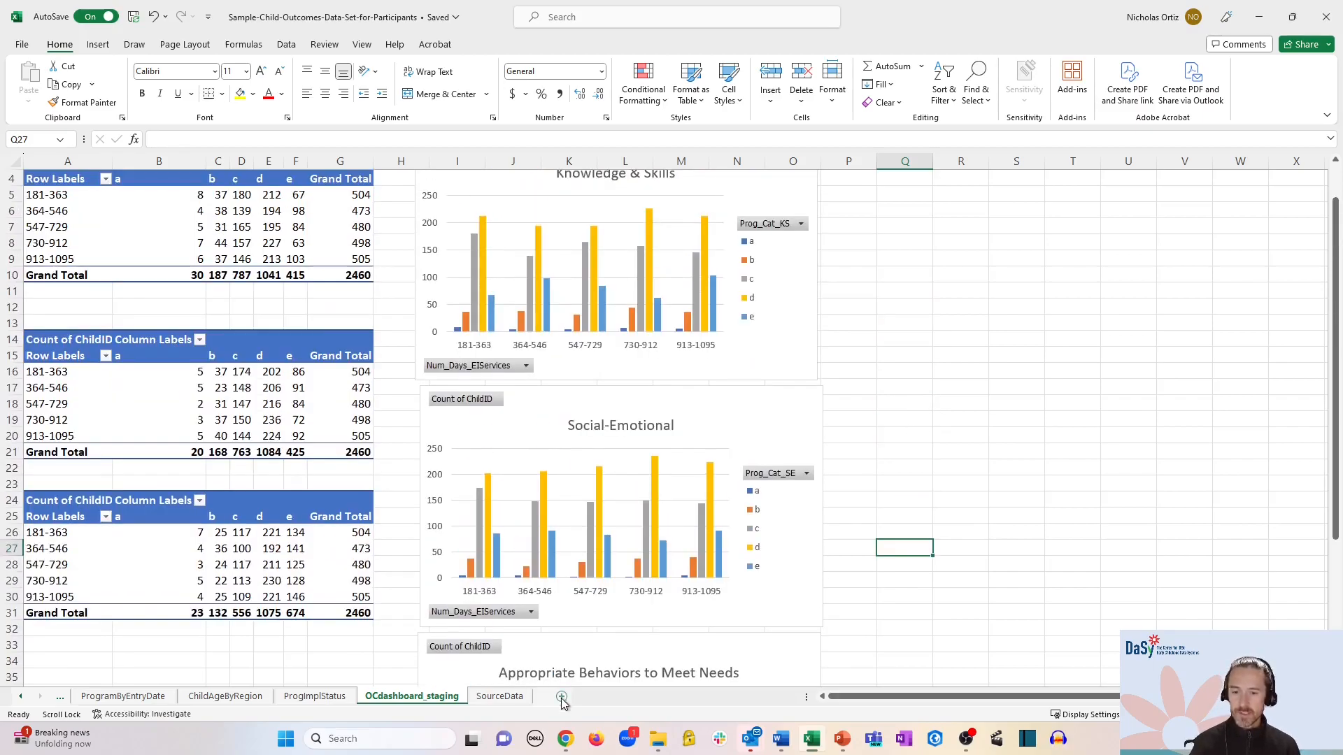
{"action": "left_click", "coordinate": [562, 697]}
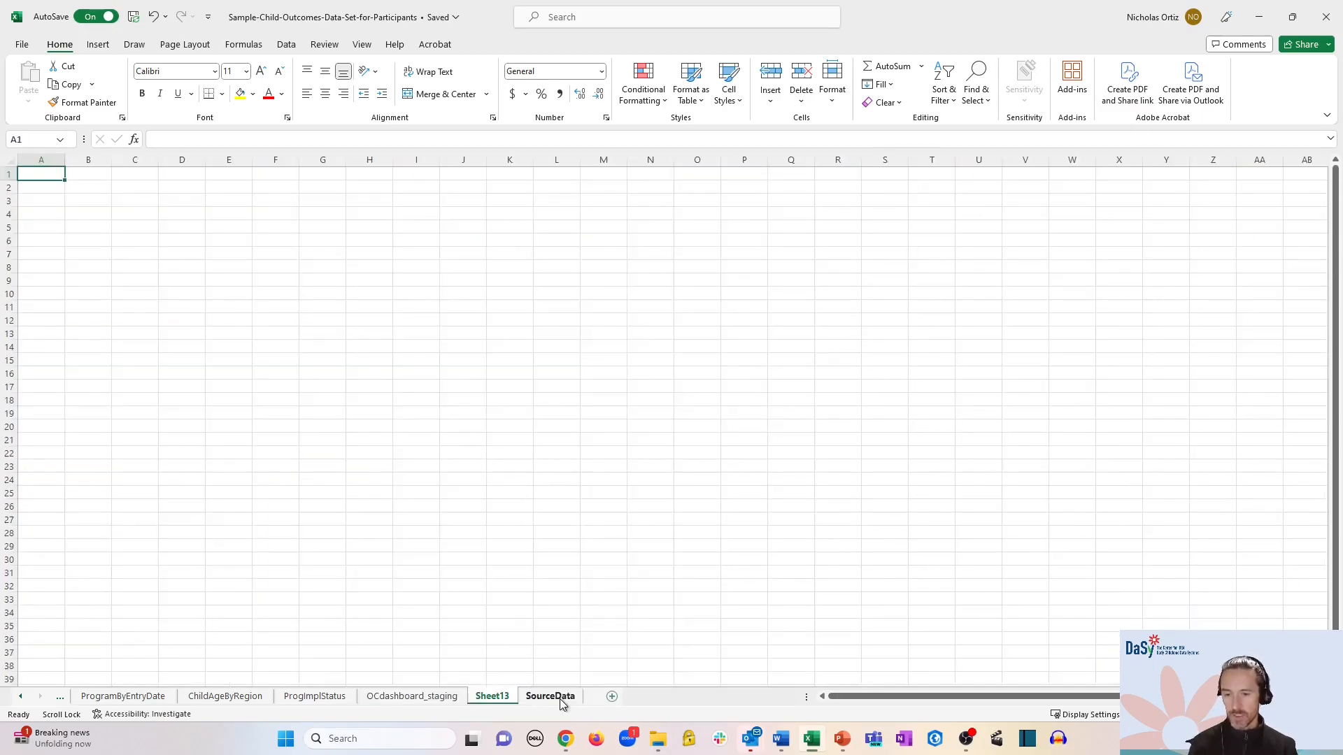
{"action": "right_click", "coordinate": [492, 697]}
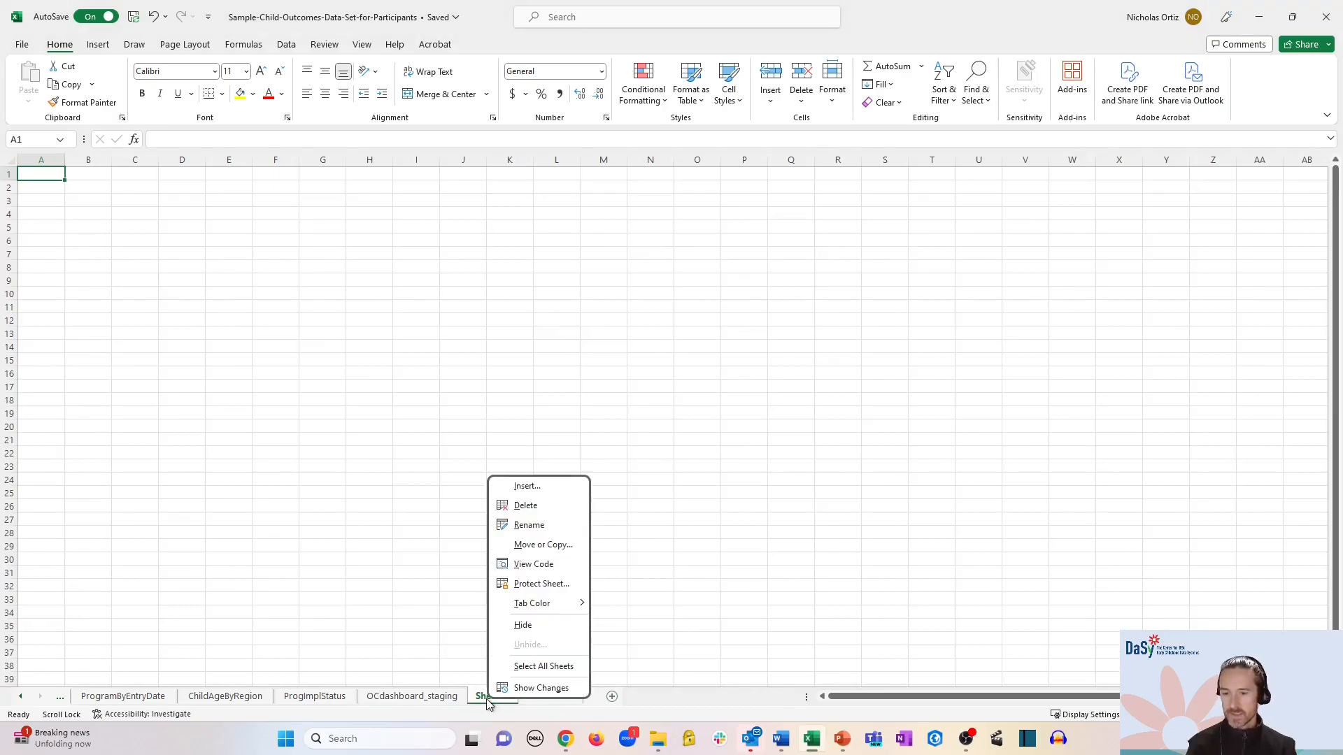
{"action": "left_click", "coordinate": [529, 524]}
{"action": "type", "text": "Dashboard"}
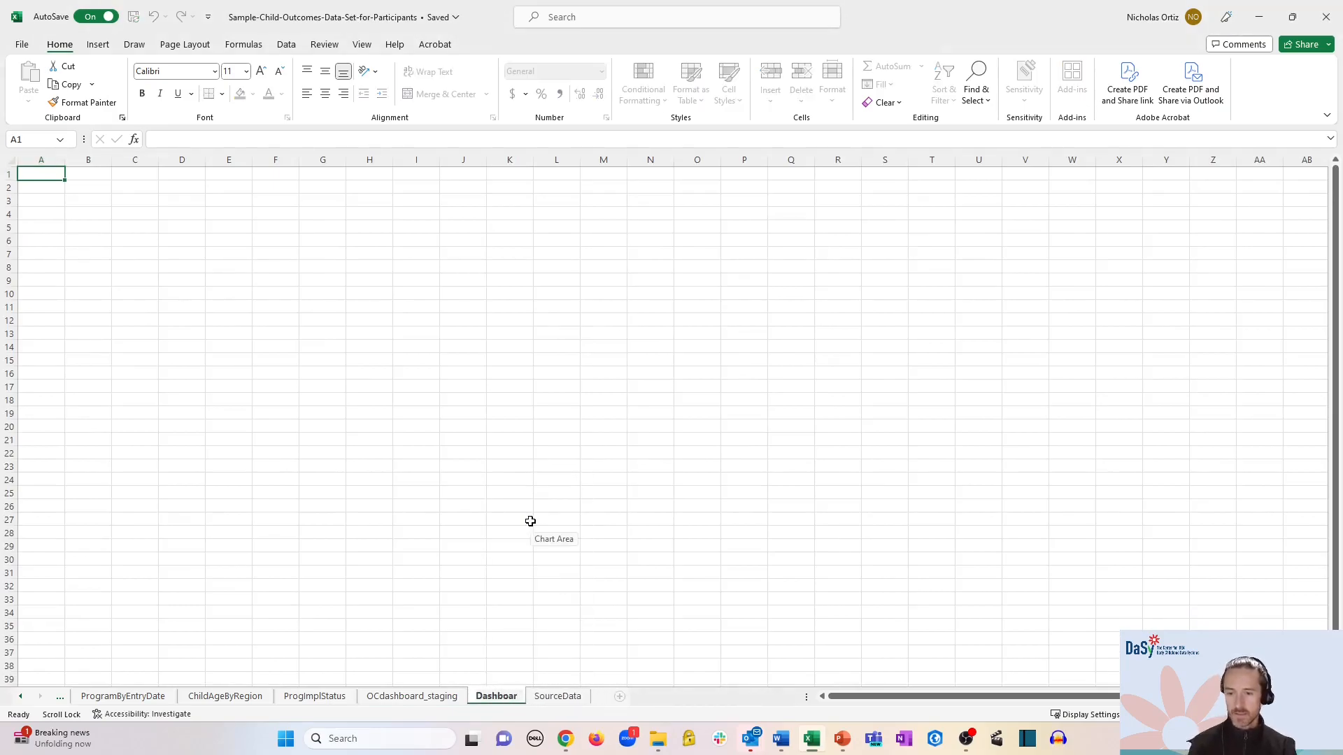
{"action": "key", "text": "Return"}
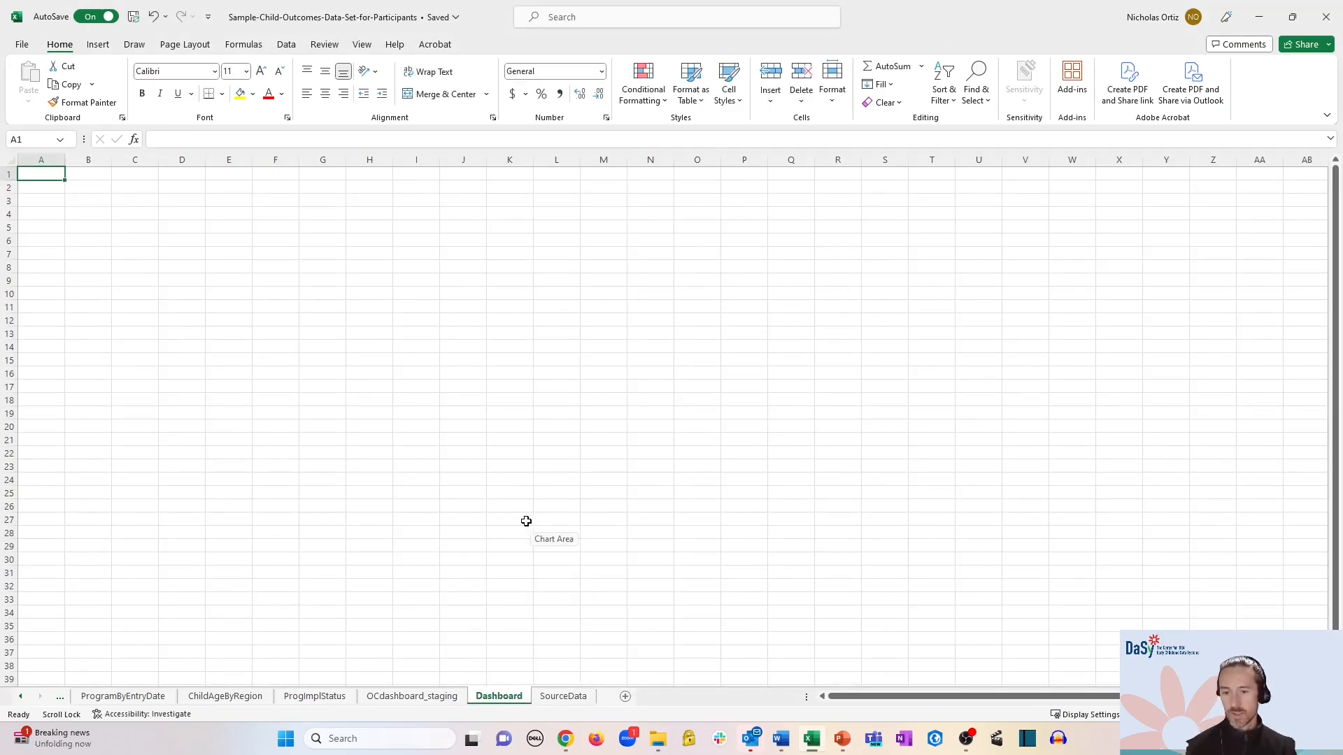
- Copy the three titled charts from OCdashboard_staging and paste them onto Dashboard
{"action": "left_click", "coordinate": [424, 699]}
{"action": "scroll", "coordinate": [663, 451], "scroll_direction": "up", "scroll_amount": 1}
{"action": "left_click", "coordinate": [803, 189]}
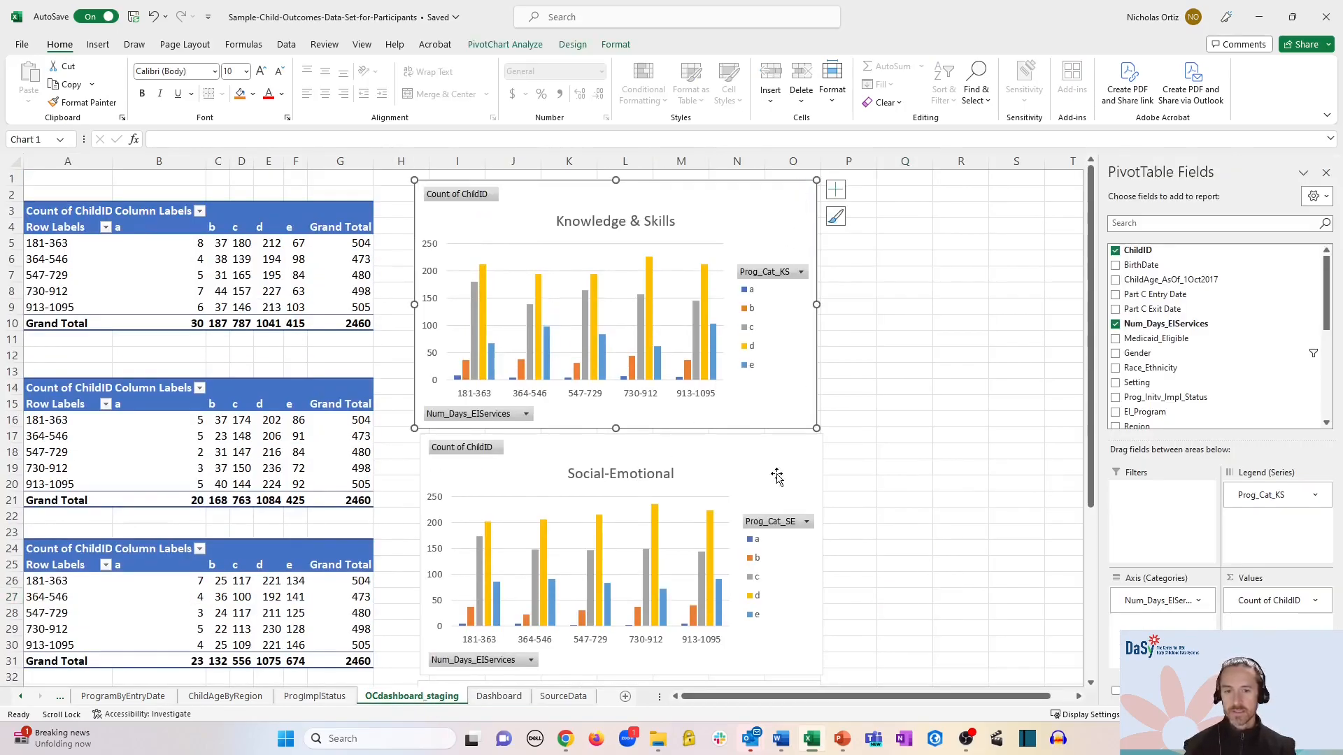
{"action": "left_click", "coordinate": [780, 463], "text": "ctrl"}
{"action": "scroll", "coordinate": [780, 490], "scroll_direction": "down", "scroll_amount": 3}
{"action": "left_click", "coordinate": [780, 560], "text": "ctrl"}
{"action": "key", "text": "ctrl+c"}
{"action": "left_click", "coordinate": [498, 697]}
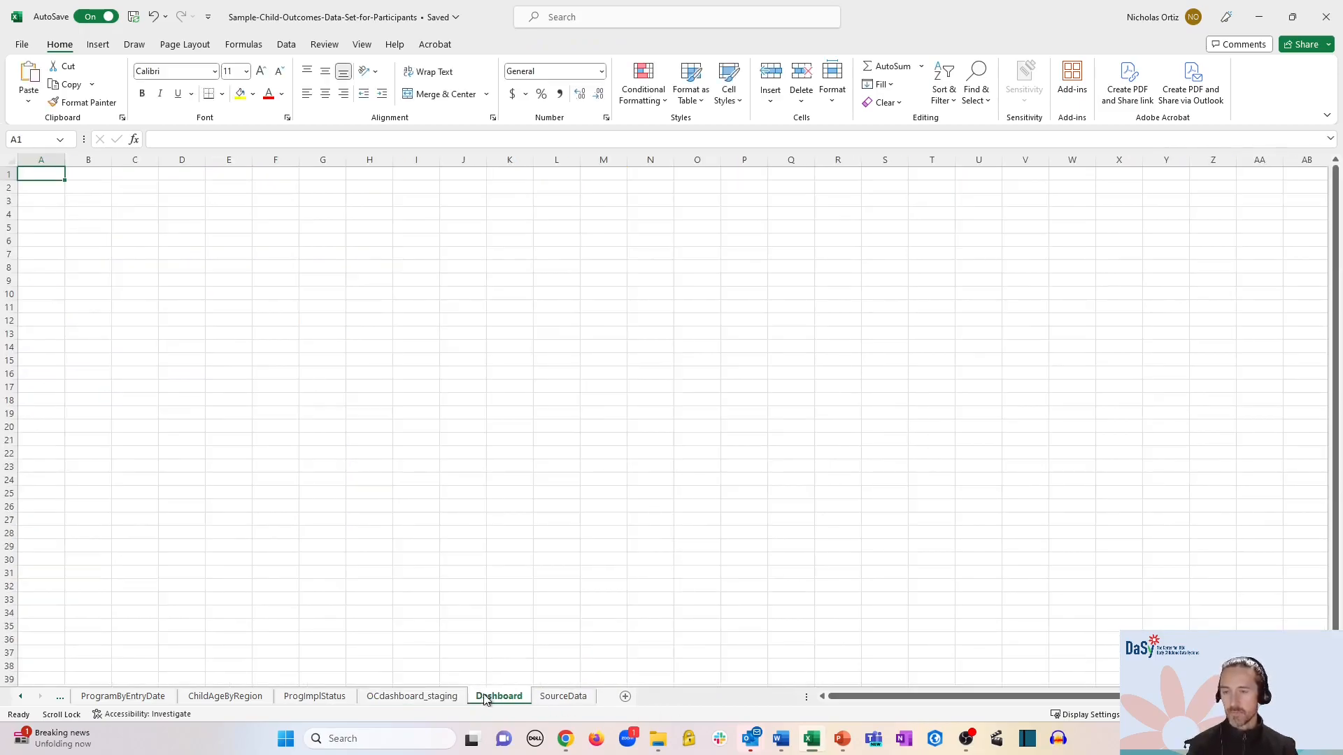
{"action": "key", "text": "ctrl+v"}
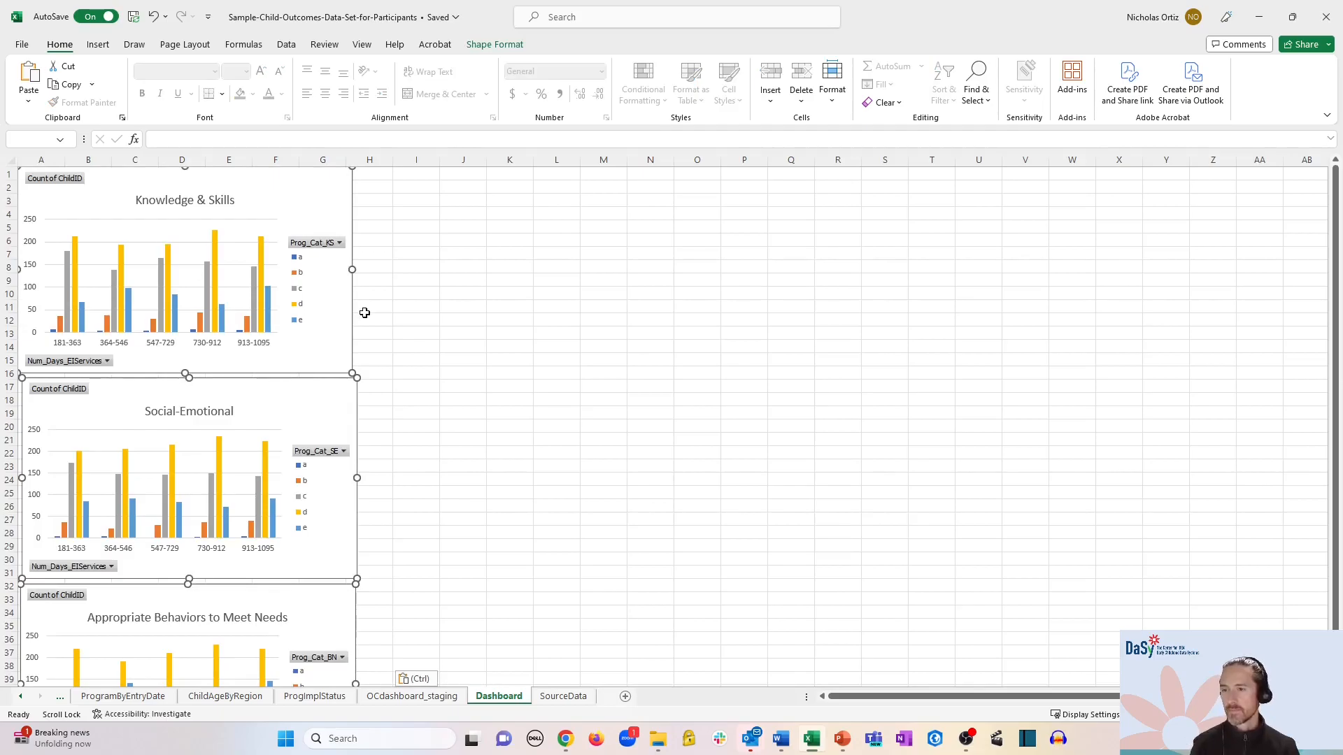
- Arrange the three charts side by side in one row starting around row 11
{"action": "left_click", "coordinate": [435, 359]}
{"action": "left_click_drag", "start_coordinate": [302, 389], "coordinate": [654, 173]}
{"action": "left_click_drag", "start_coordinate": [247, 592], "coordinate": [947, 177]}
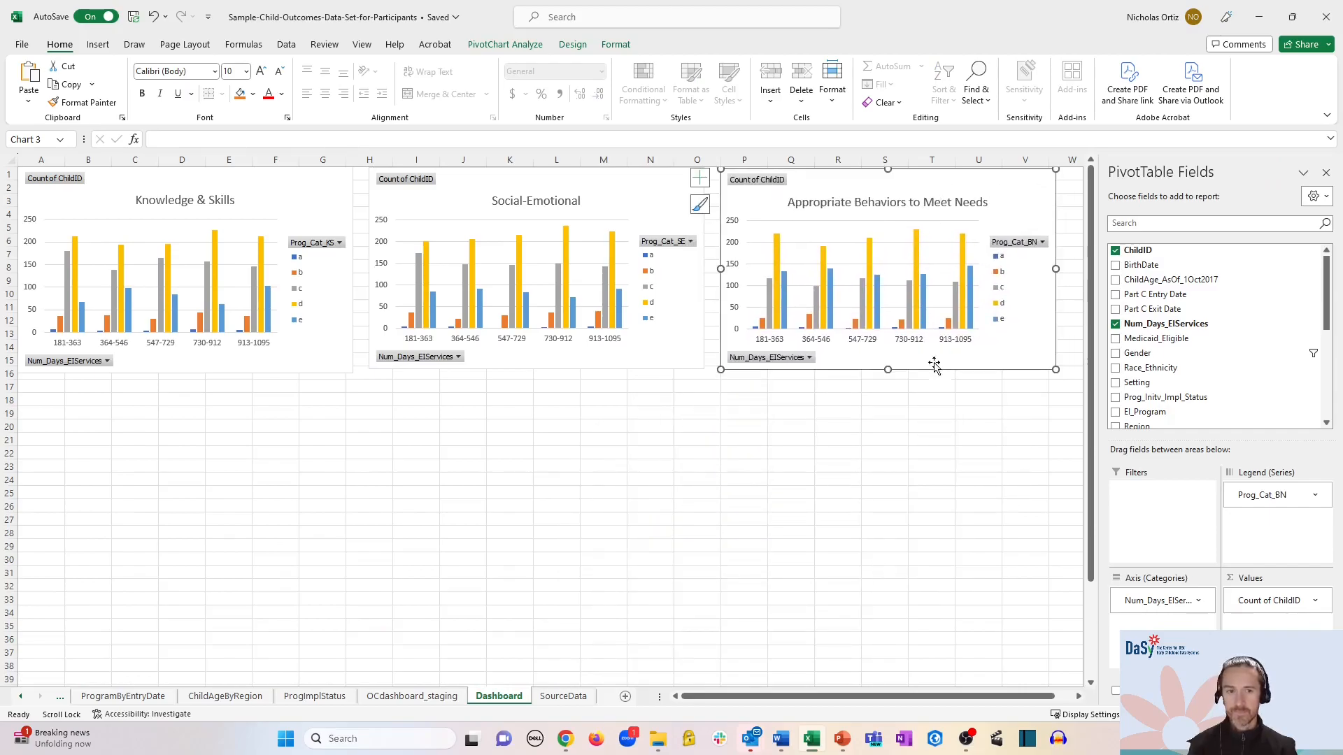
{"action": "left_click", "coordinate": [308, 353]}
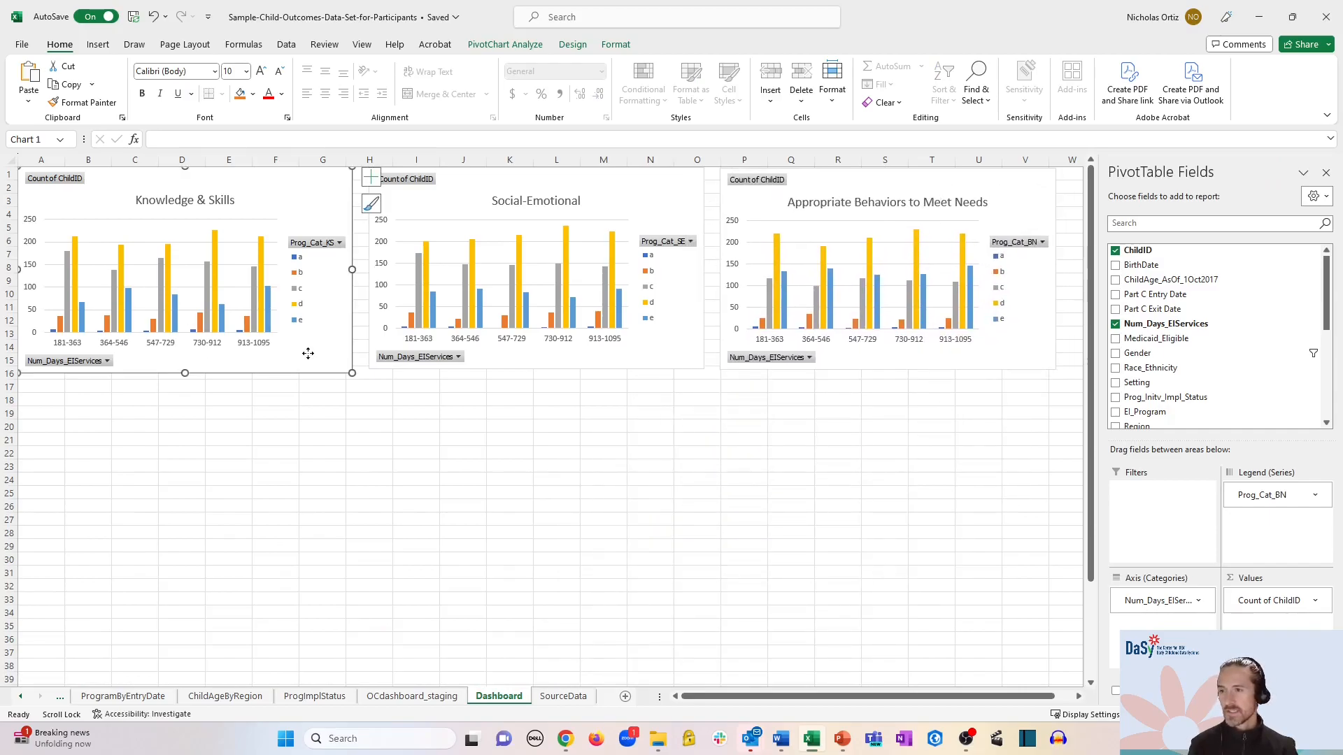
{"action": "left_click", "coordinate": [349, 413]}
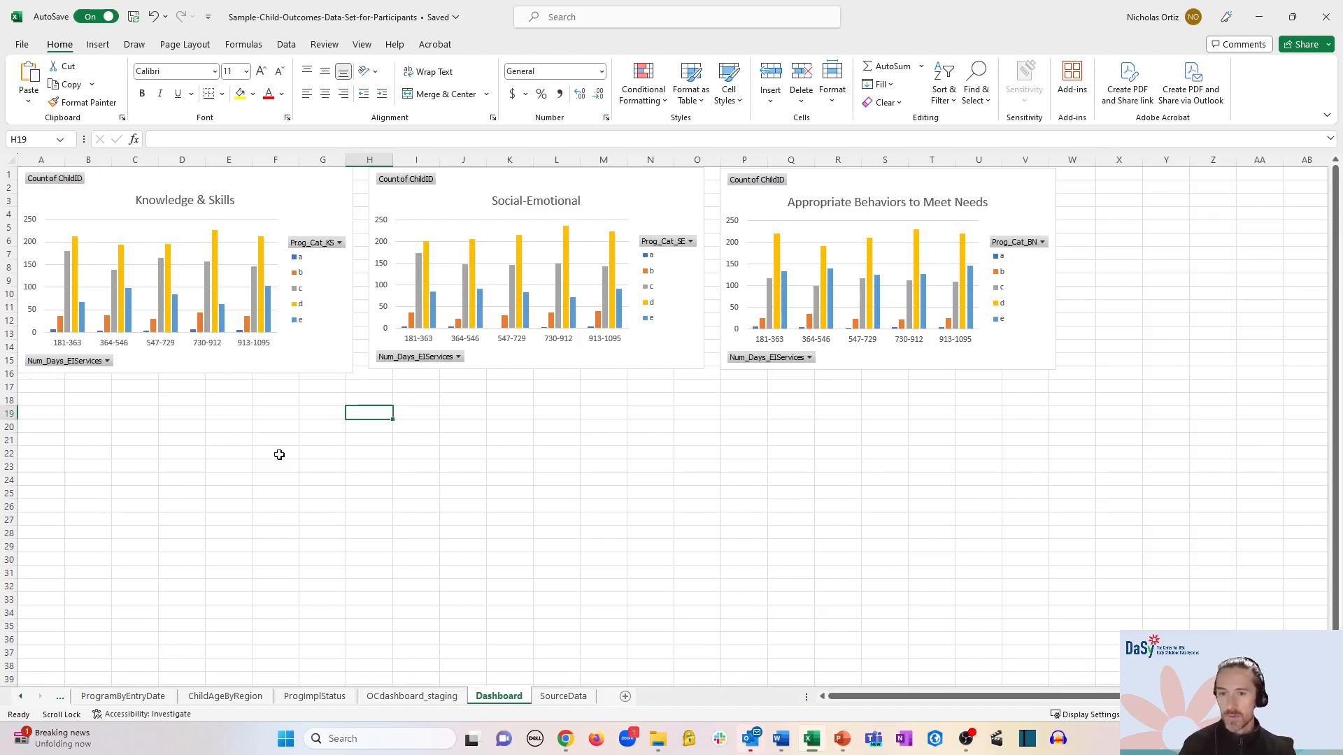
{"action": "left_click", "coordinate": [533, 363]}
{"action": "left_click_drag", "start_coordinate": [536, 369], "coordinate": [536, 371]}
{"action": "left_click", "coordinate": [886, 363]}
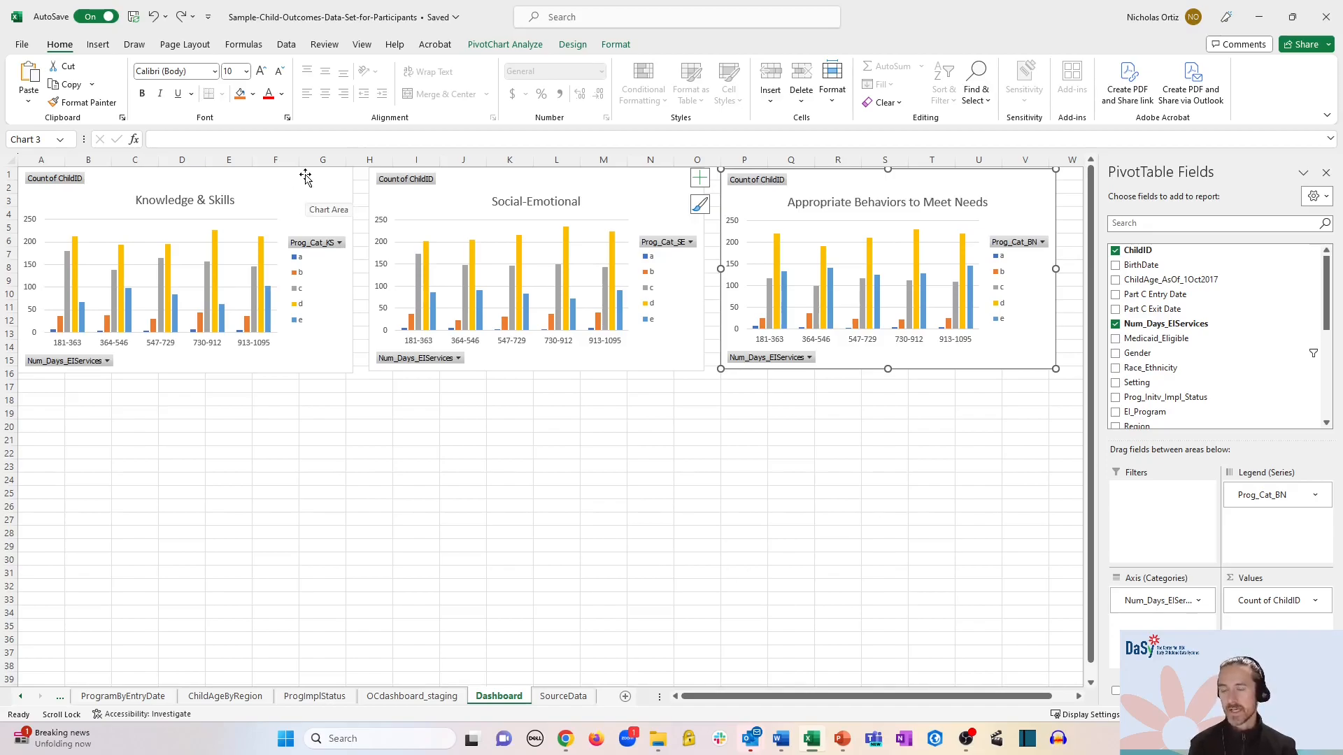
{"action": "left_click_drag", "start_coordinate": [340, 188], "coordinate": [350, 321]}
{"action": "left_click_drag", "start_coordinate": [587, 180], "coordinate": [591, 312]}
{"action": "left_click_drag", "start_coordinate": [832, 180], "coordinate": [824, 311]}
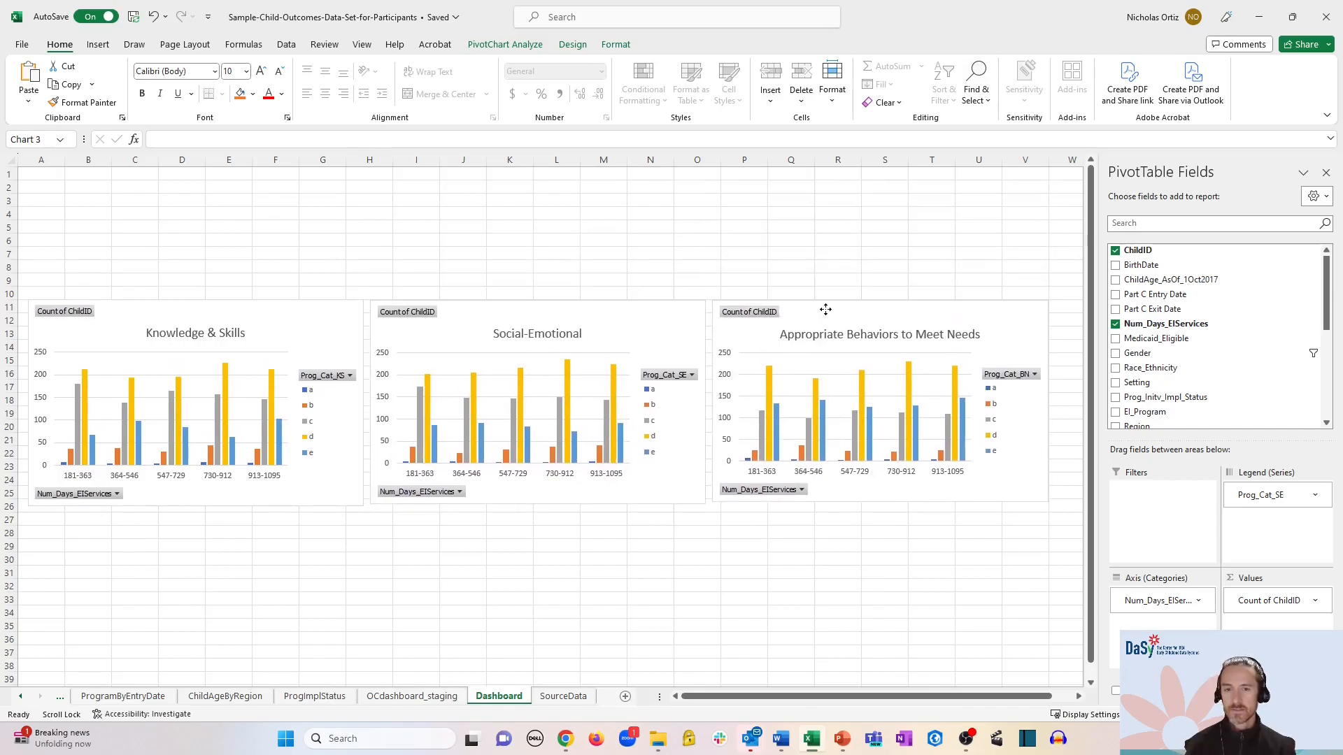
{"action": "left_click", "coordinate": [180, 174]}
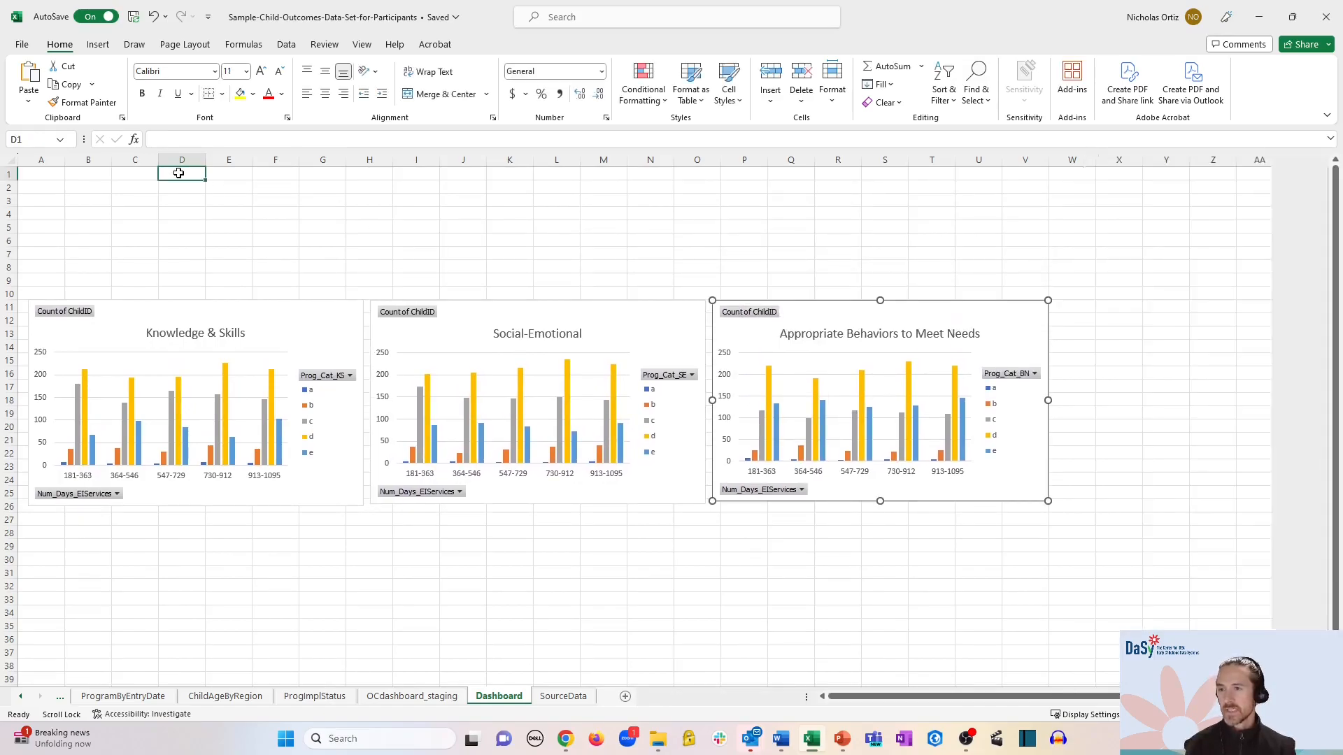
- Paste the title 'Child Outcomes Progress Categories by Days of EI Services' into cell D1
{"action": "key", "text": "ctrl+v"}
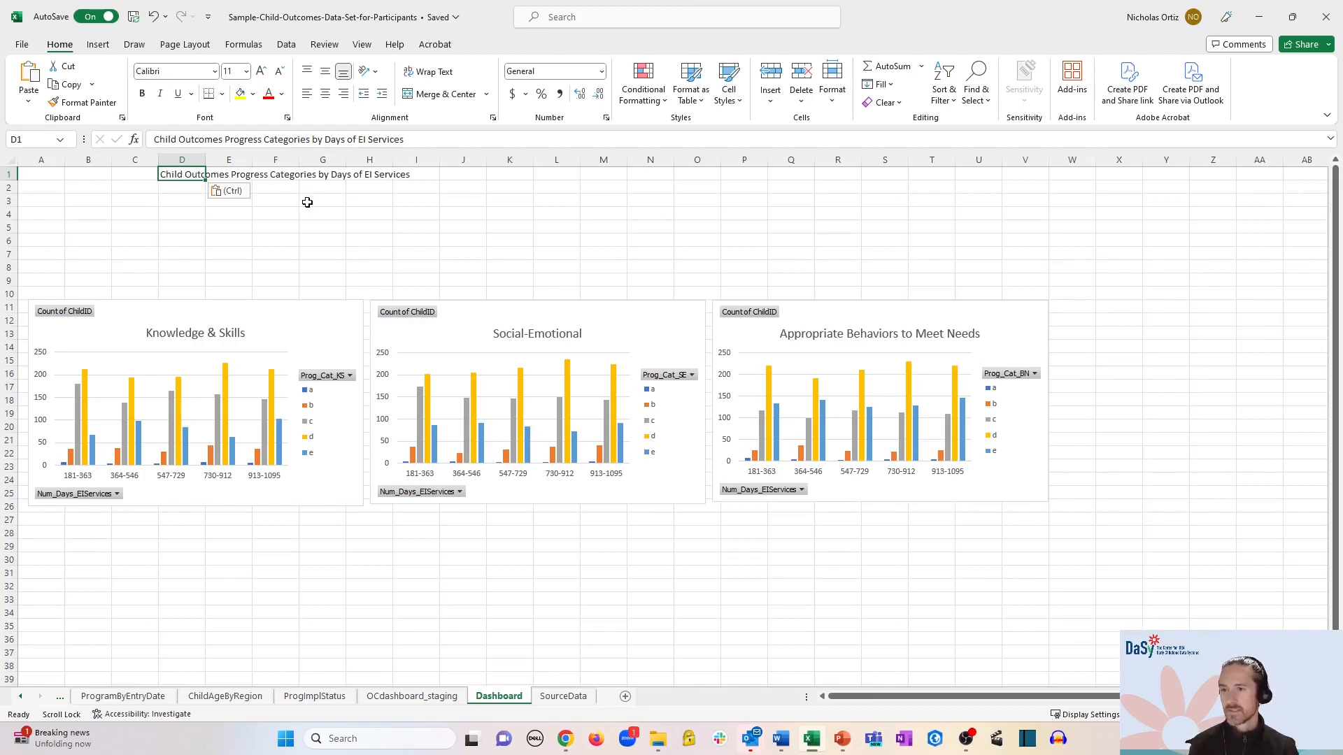
{"action": "left_click", "coordinate": [337, 217]}
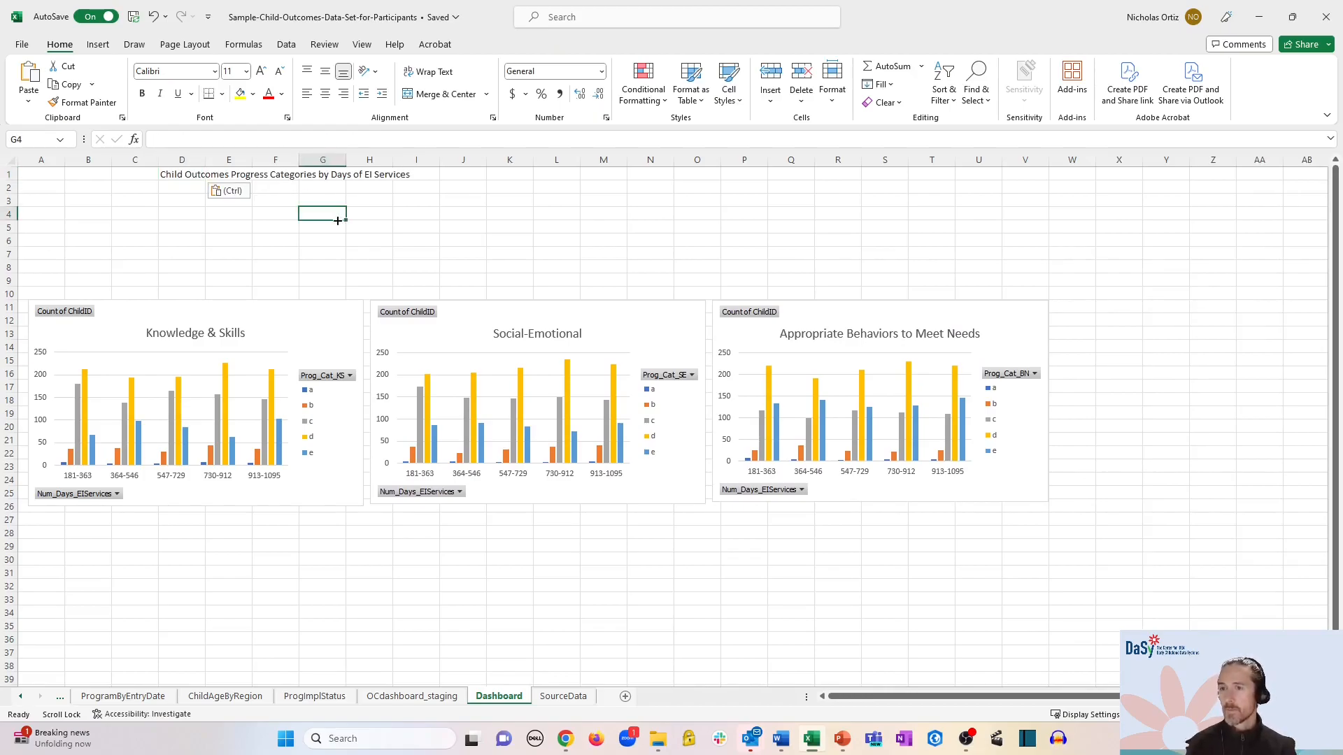
{"action": "left_click", "coordinate": [228, 190]}
{"action": "key", "text": "Escape"}
- Make the D1 title bold at 20-point font size
{"action": "left_click", "coordinate": [184, 172]}
{"action": "key", "text": "ctrl+b"}
{"action": "left_click", "coordinate": [231, 72]}
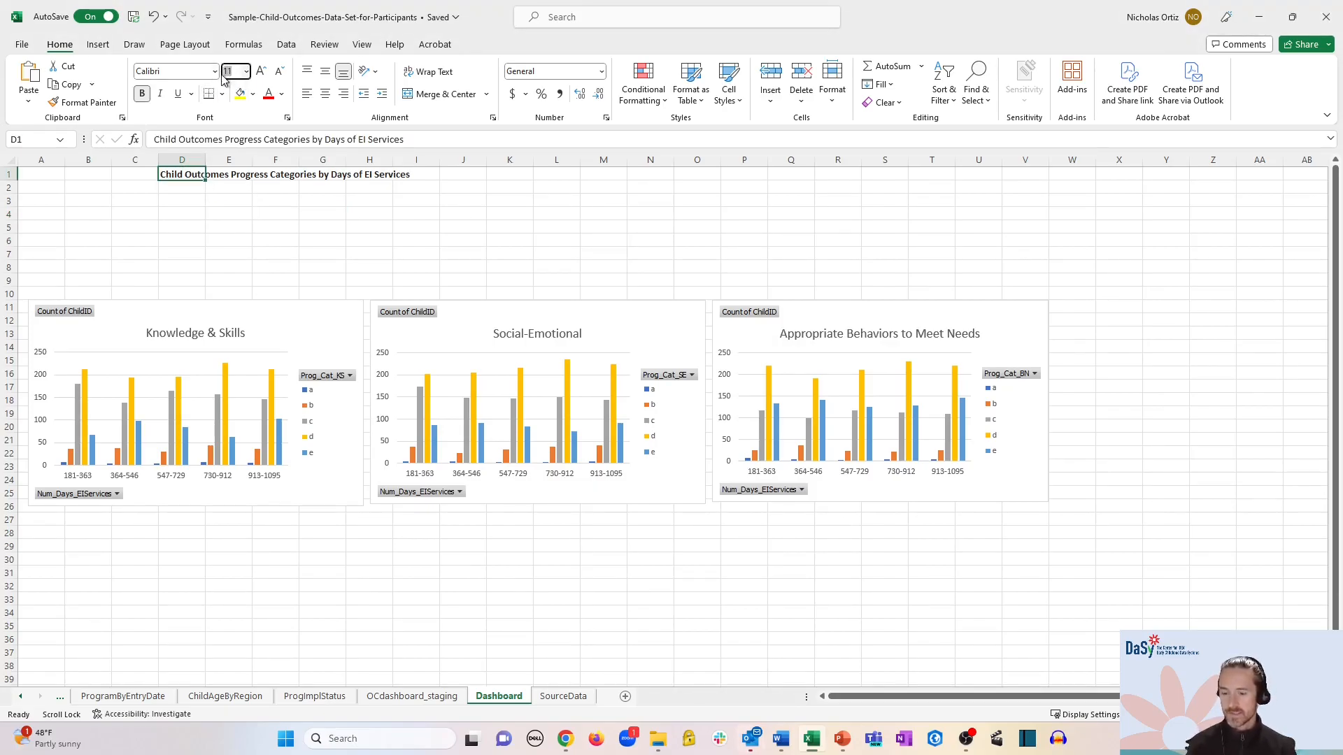
{"action": "type", "text": "20"}
{"action": "key", "text": "Return"}
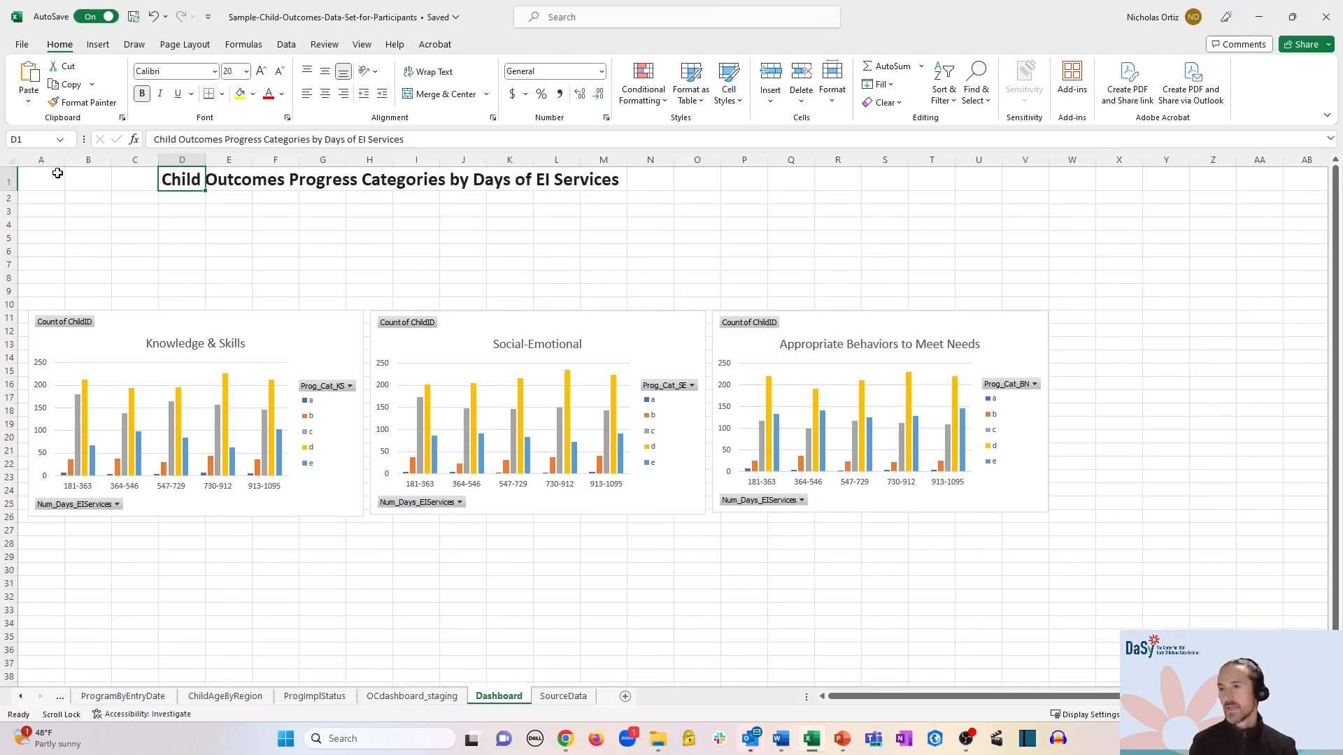
{"action": "left_click", "coordinate": [10, 160]}
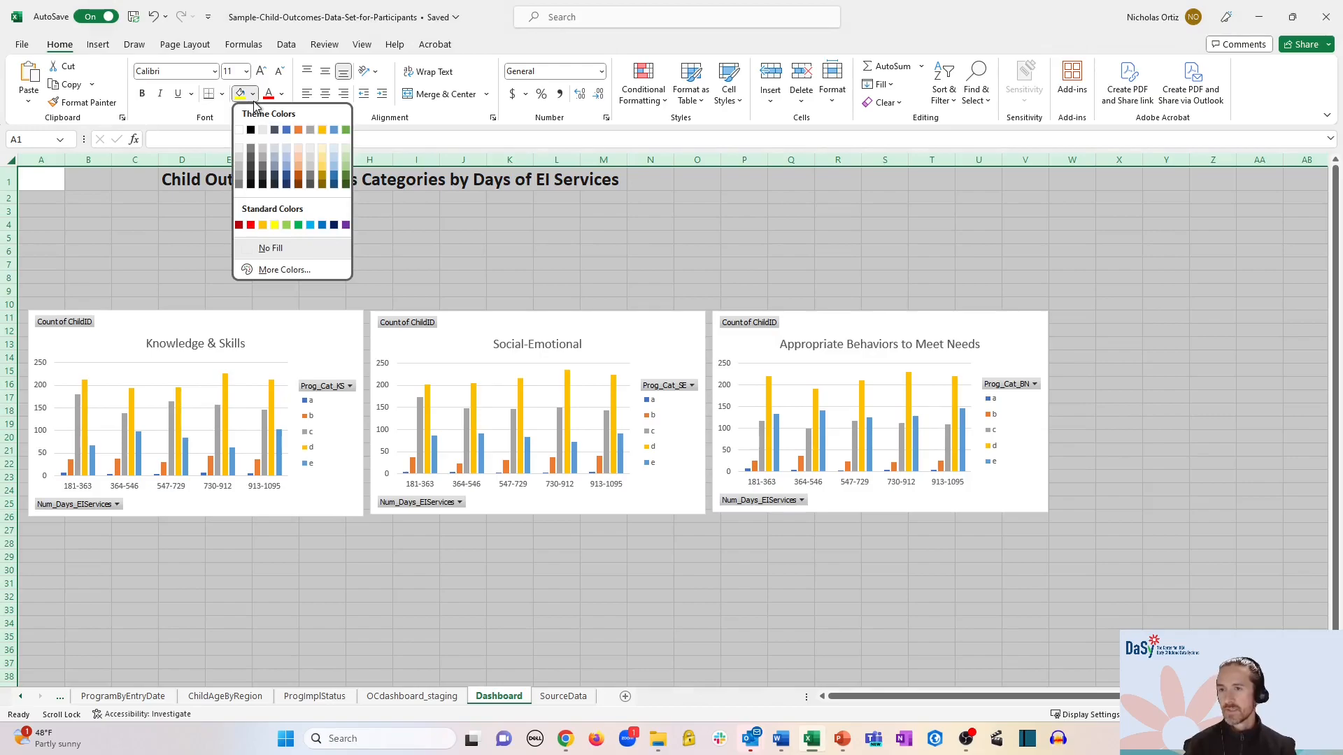
- Give the sheet a light blue background and move the three charts up beneath the heading
{"action": "left_click", "coordinate": [288, 144]}
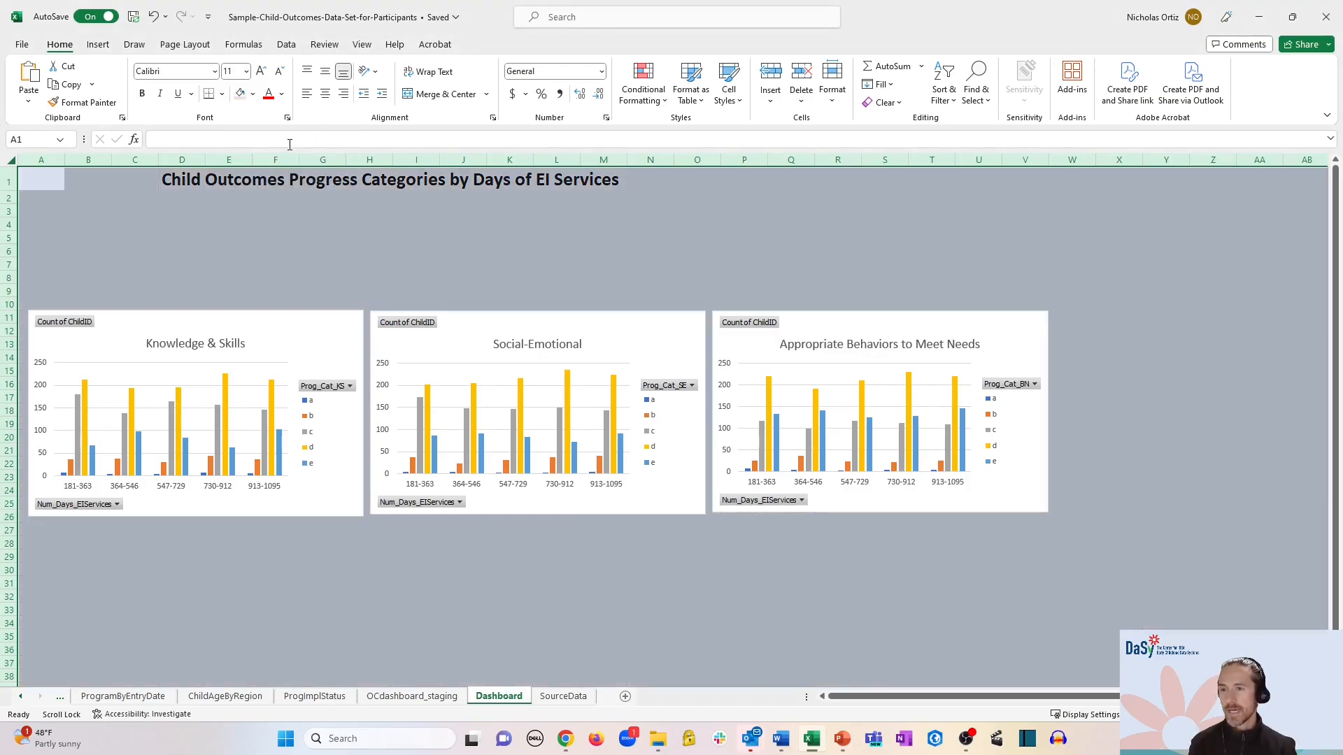
{"action": "left_click", "coordinate": [381, 264]}
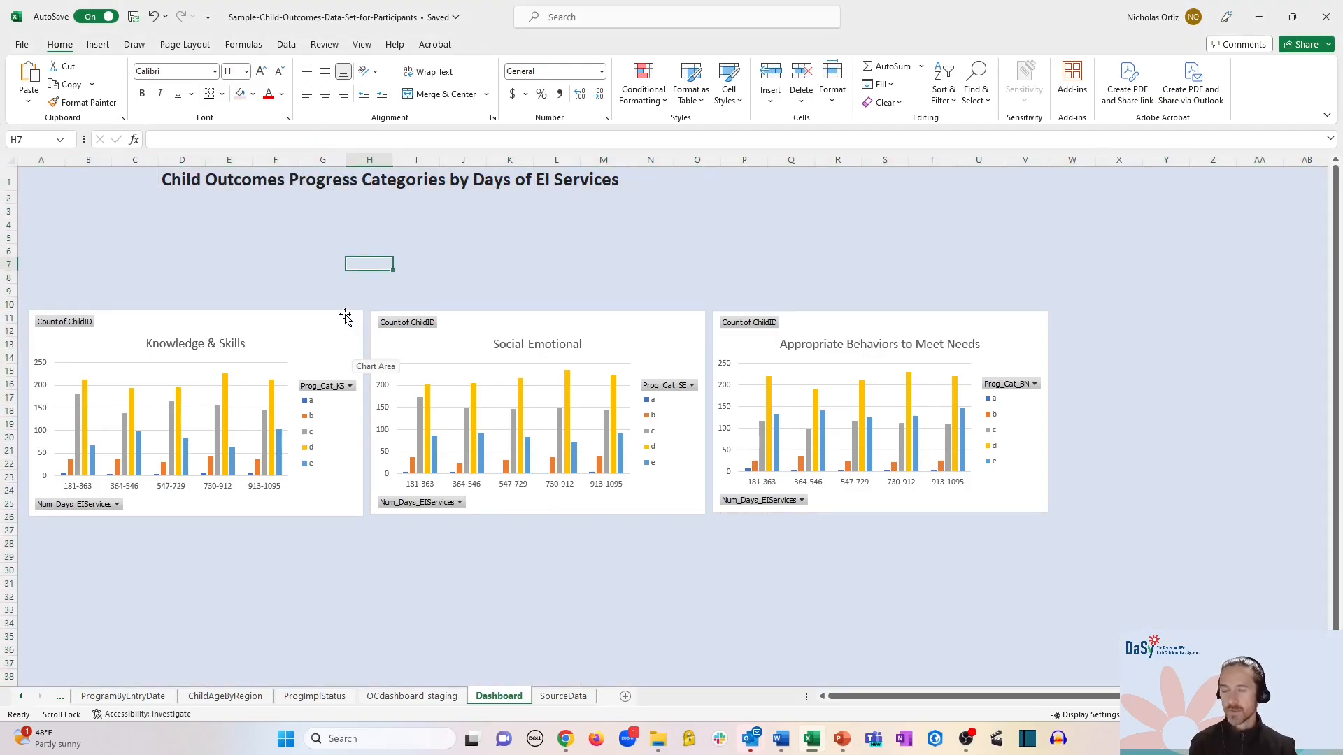
{"action": "left_click", "coordinate": [346, 317]}
{"action": "left_click", "coordinate": [692, 321], "text": "ctrl"}
{"action": "left_click", "coordinate": [821, 323], "text": "ctrl"}
{"action": "left_click_drag", "start_coordinate": [838, 320], "coordinate": [797, 223]}
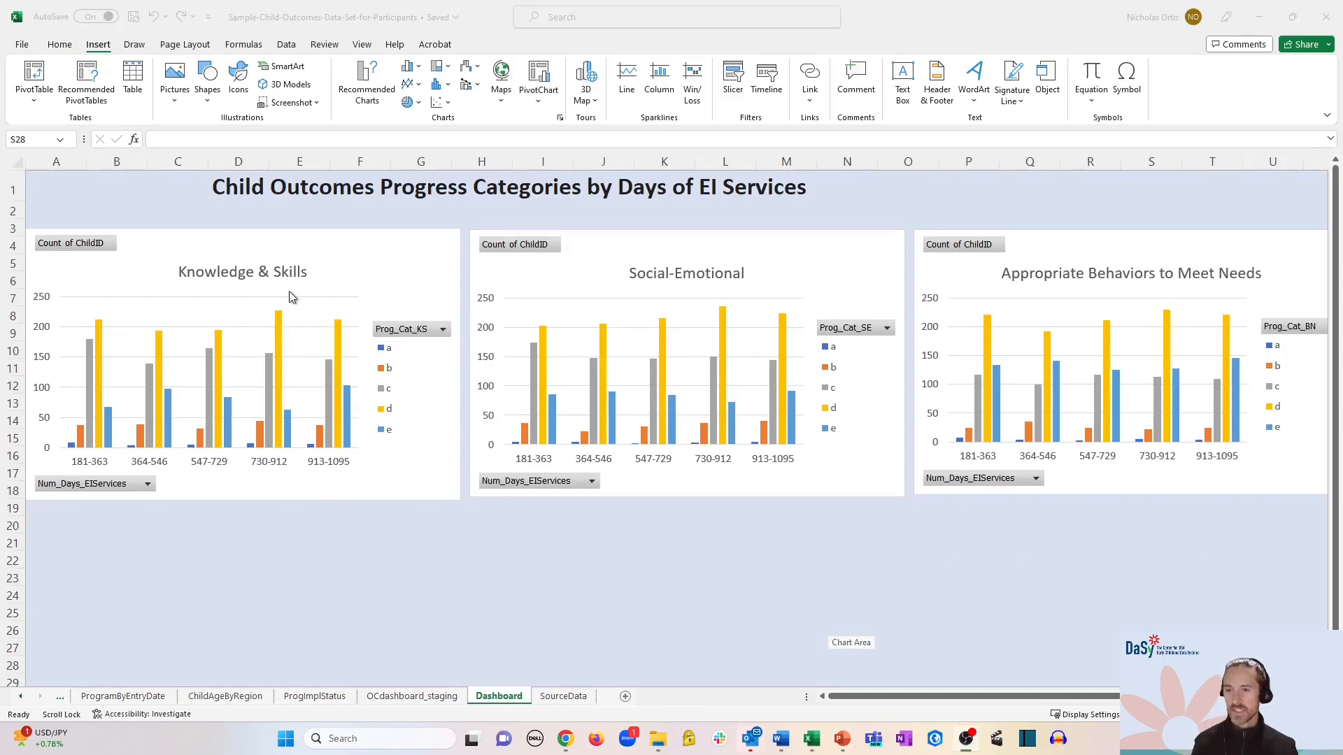
{"action": "left_click", "coordinate": [364, 245]}
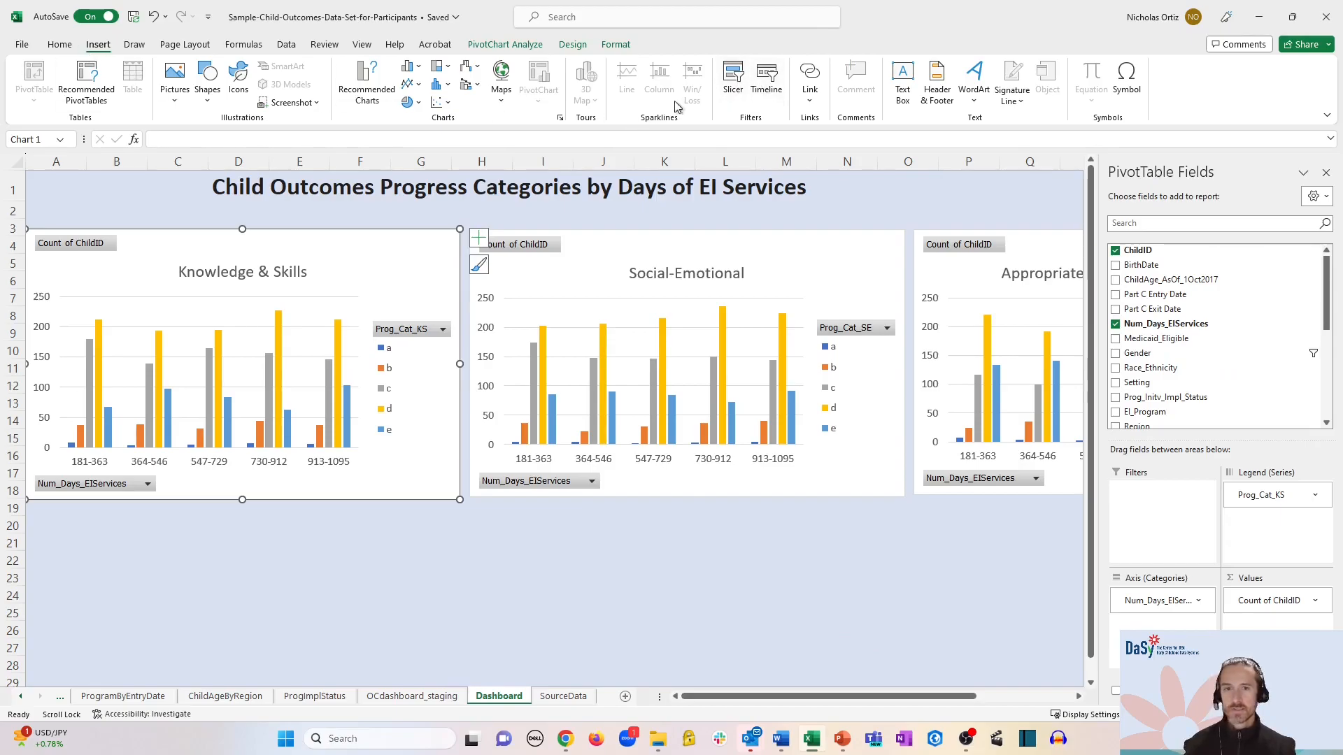
- Insert slicers for the Gender, Race_Ethnicity, Setting and EI_Program fields from the Knowledge & Skills chart
{"action": "left_click", "coordinate": [734, 79]}
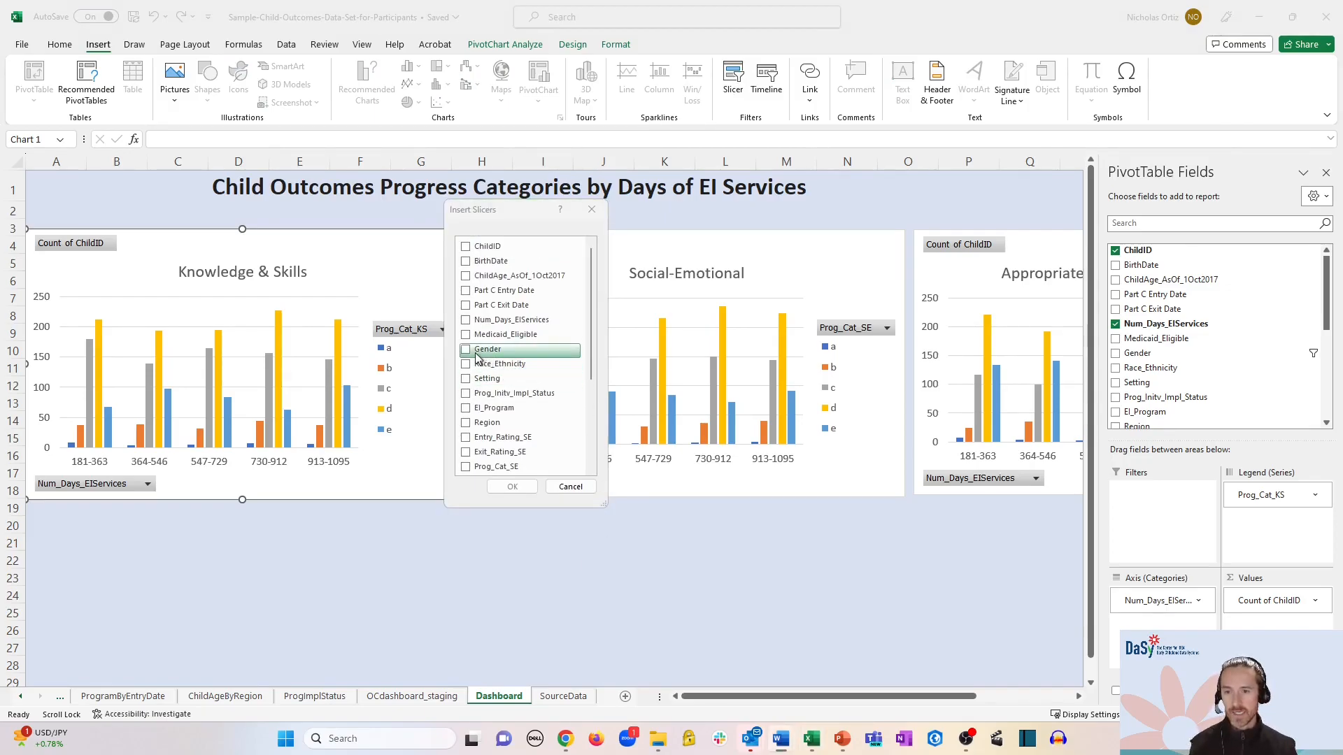
{"action": "left_click", "coordinate": [467, 349]}
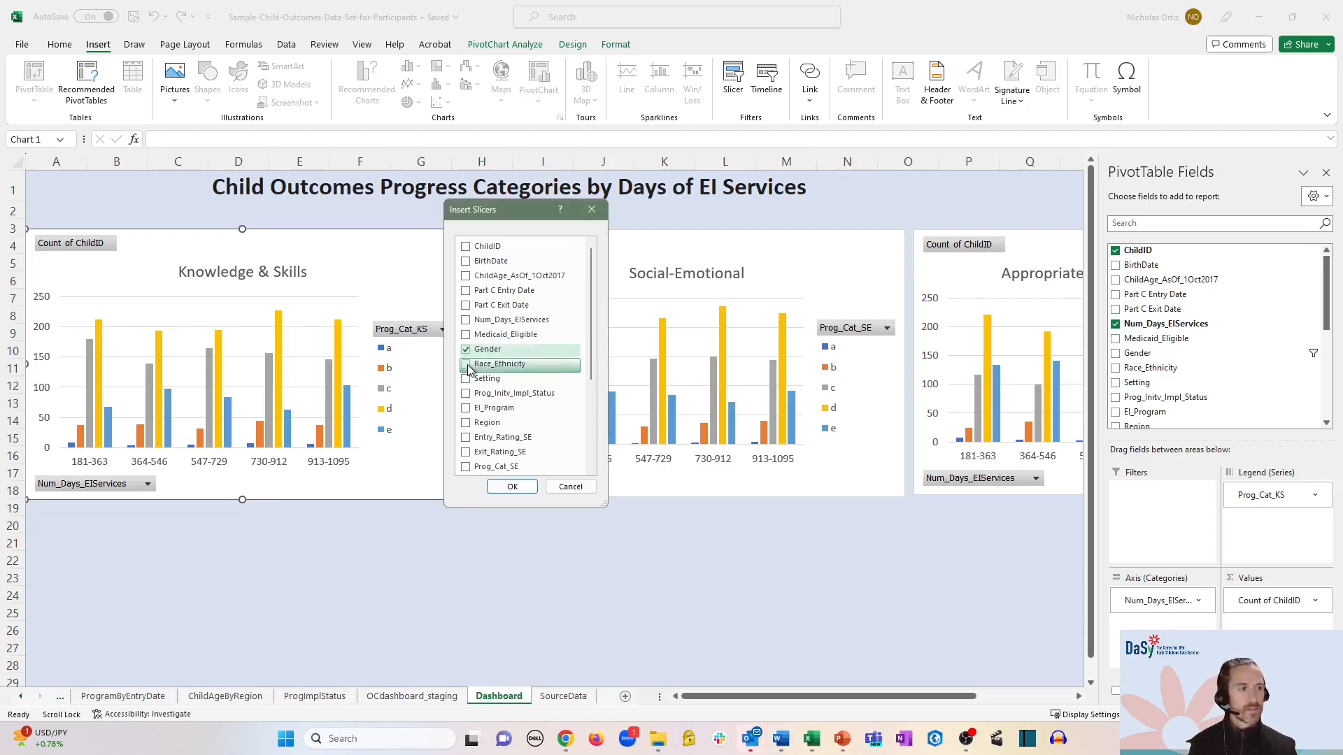
{"action": "left_click", "coordinate": [467, 365]}
{"action": "left_click", "coordinate": [467, 379]}
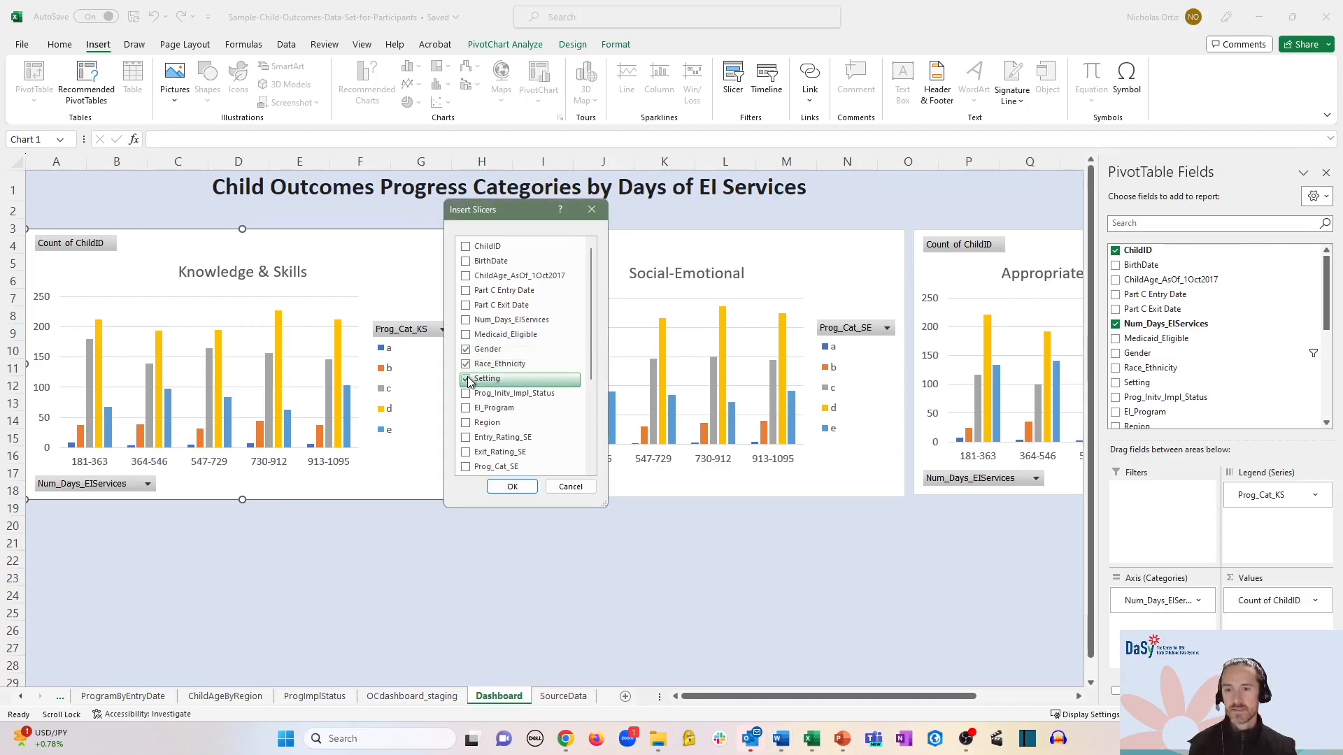
{"action": "left_click", "coordinate": [467, 410]}
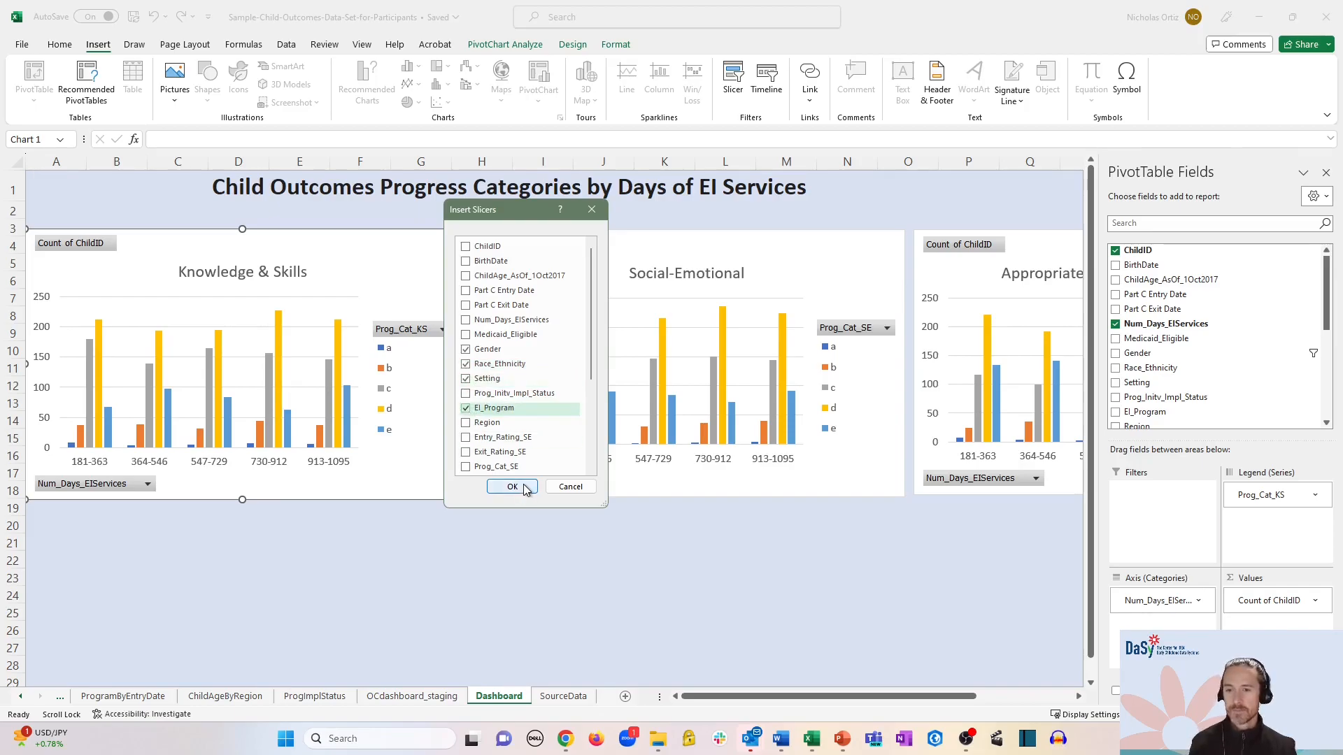
{"action": "left_click", "coordinate": [512, 487]}
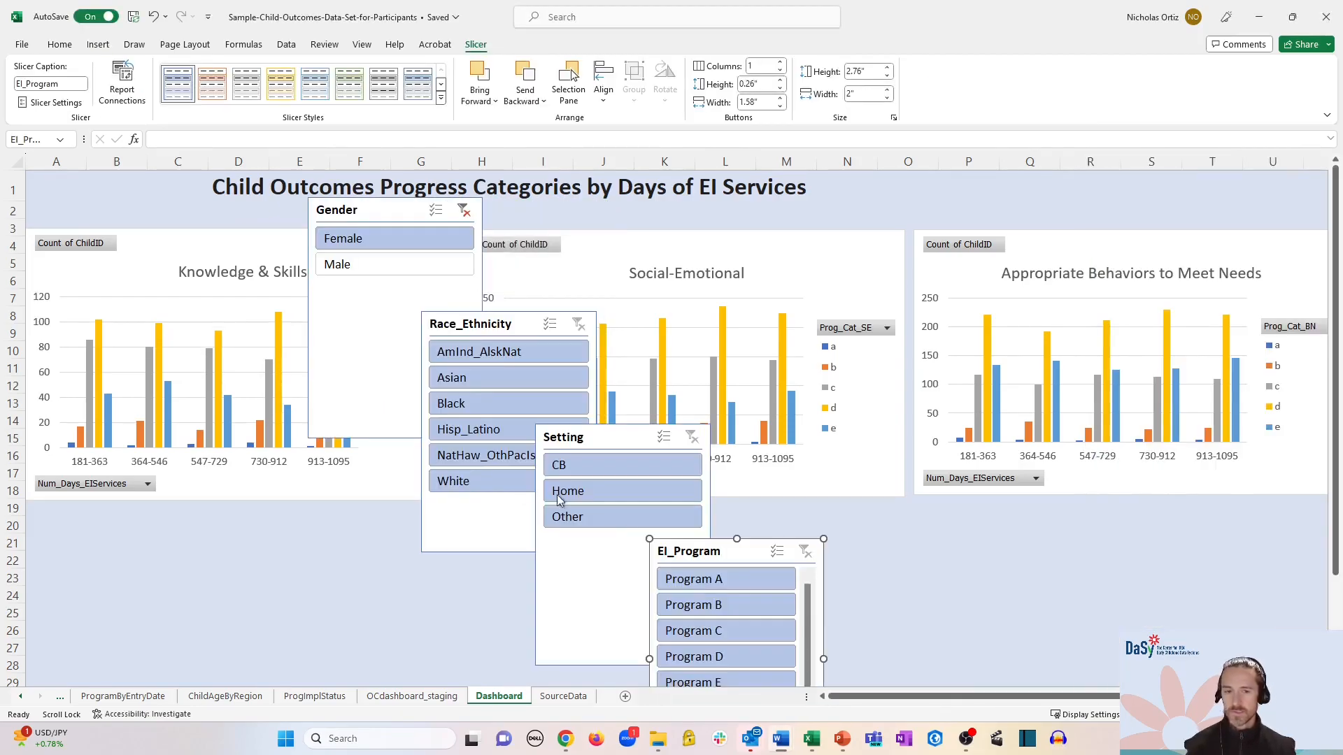
- Arrange the Gender, Race_Ethnicity, Setting and EI_Program slicers in a row below the charts
{"action": "left_click_drag", "start_coordinate": [386, 210], "coordinate": [155, 516]}
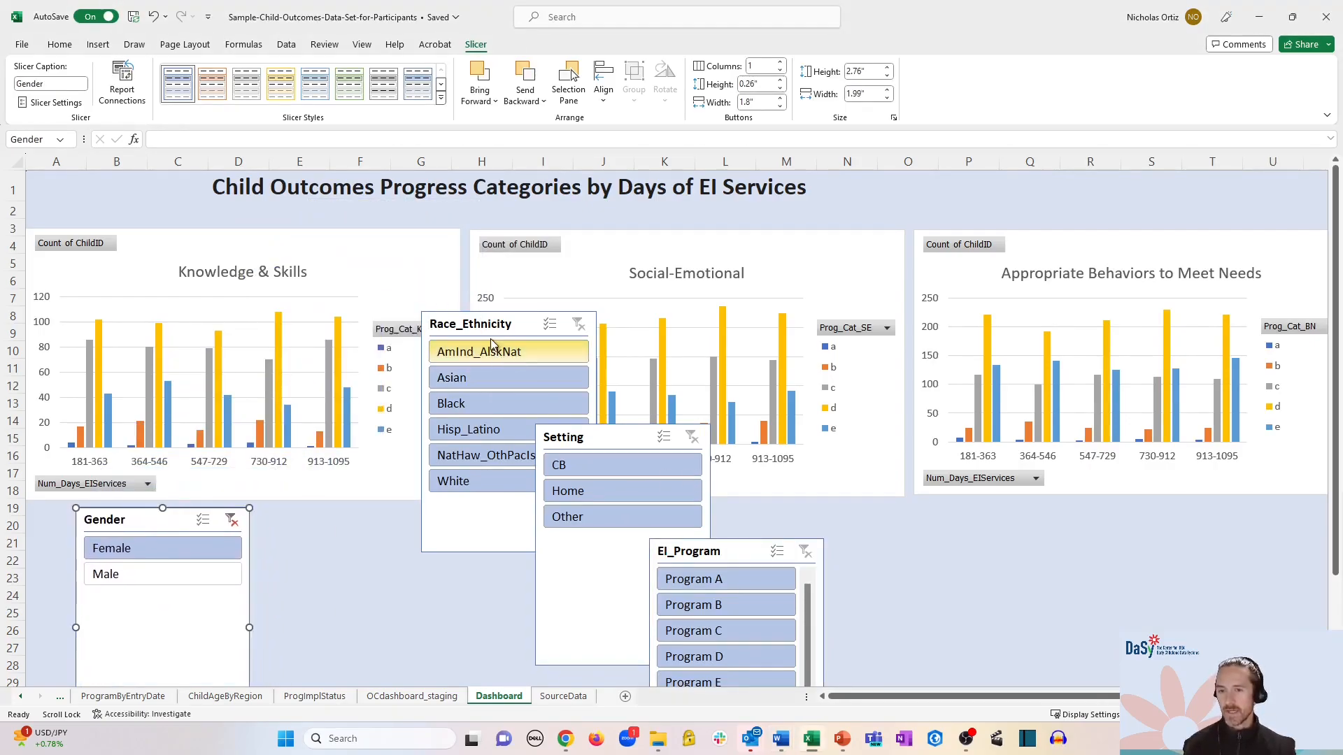
{"action": "left_click_drag", "start_coordinate": [511, 328], "coordinate": [357, 523]}
{"action": "left_click_drag", "start_coordinate": [598, 437], "coordinate": [524, 517]}
{"action": "left_click_drag", "start_coordinate": [703, 554], "coordinate": [700, 522]}
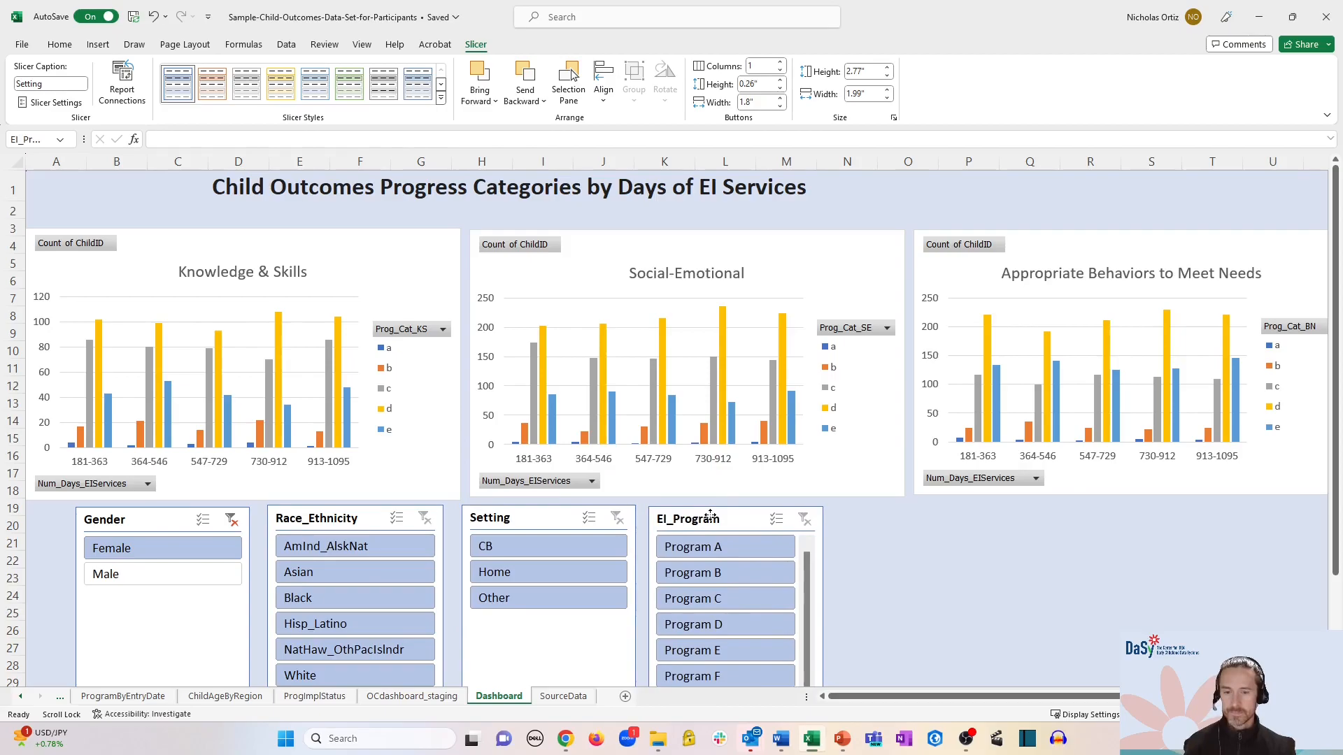
{"action": "left_click", "coordinate": [1000, 558]}
{"action": "scroll", "coordinate": [1002, 558], "scroll_direction": "down", "scroll_amount": 3}
- Shorten the Gender, Race_Ethnicity and Setting slicers to fit their items
{"action": "left_click", "coordinate": [182, 518]}
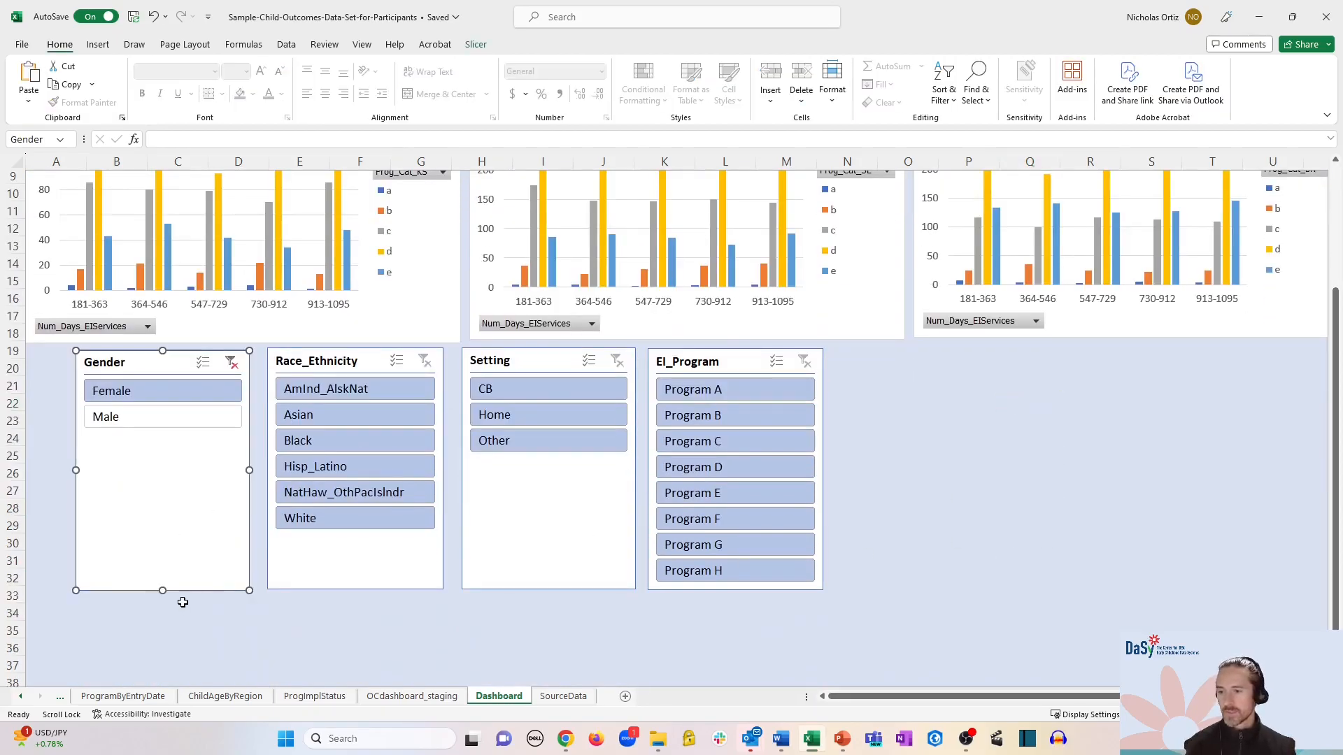
{"action": "left_click_drag", "start_coordinate": [165, 591], "coordinate": [171, 441]}
{"action": "left_click", "coordinate": [324, 564]}
{"action": "left_click_drag", "start_coordinate": [355, 589], "coordinate": [371, 537]}
{"action": "left_click", "coordinate": [511, 533]}
{"action": "left_click_drag", "start_coordinate": [549, 591], "coordinate": [558, 465]}
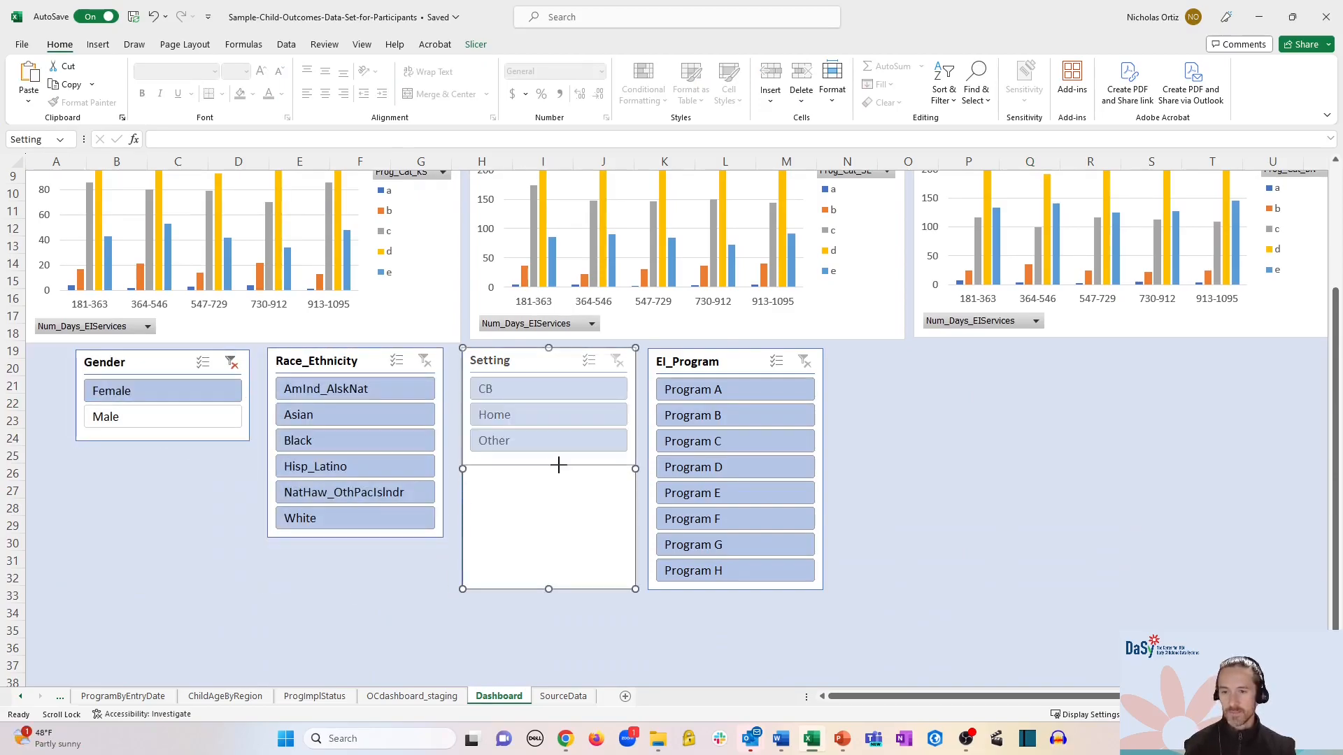
{"action": "left_click_drag", "start_coordinate": [558, 464], "coordinate": [558, 463]}
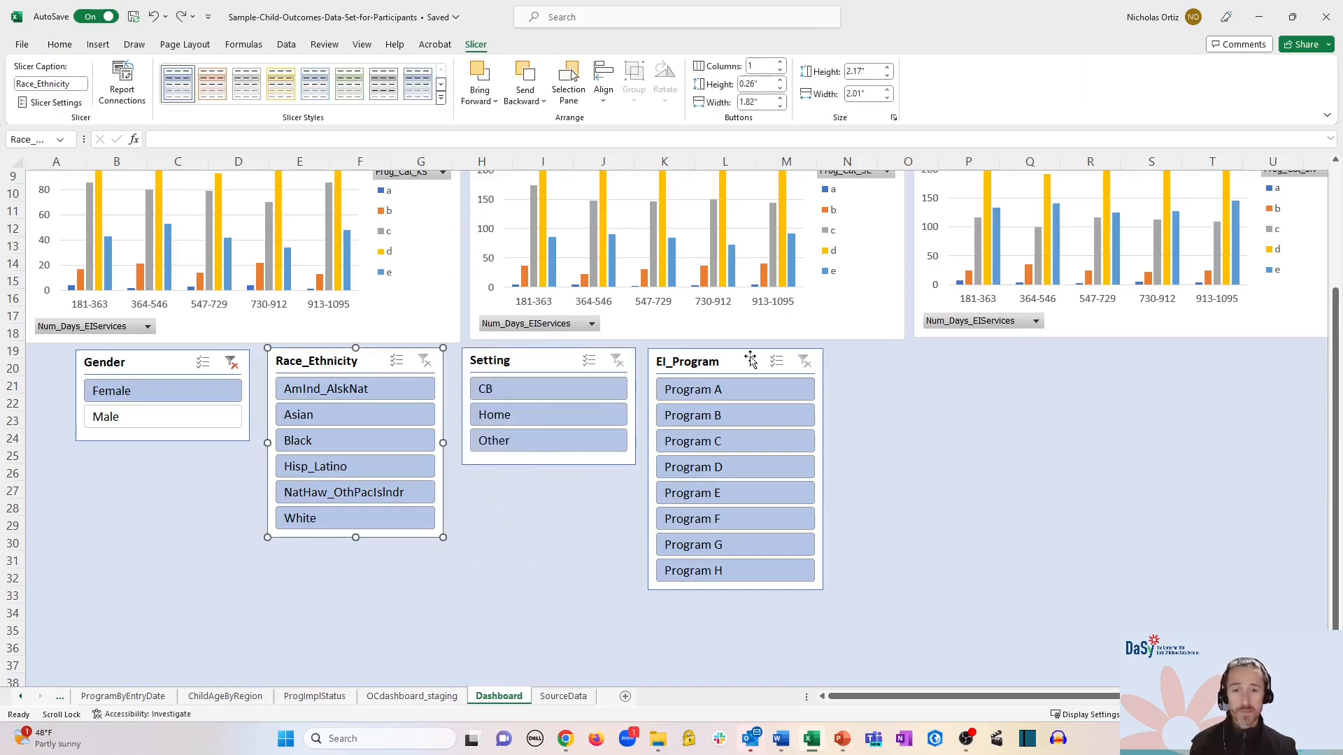
- Set the EI_Program slicer to 2 columns, shorten it, and go to the OCdashboard_staging sheet
{"action": "left_click", "coordinate": [751, 360]}
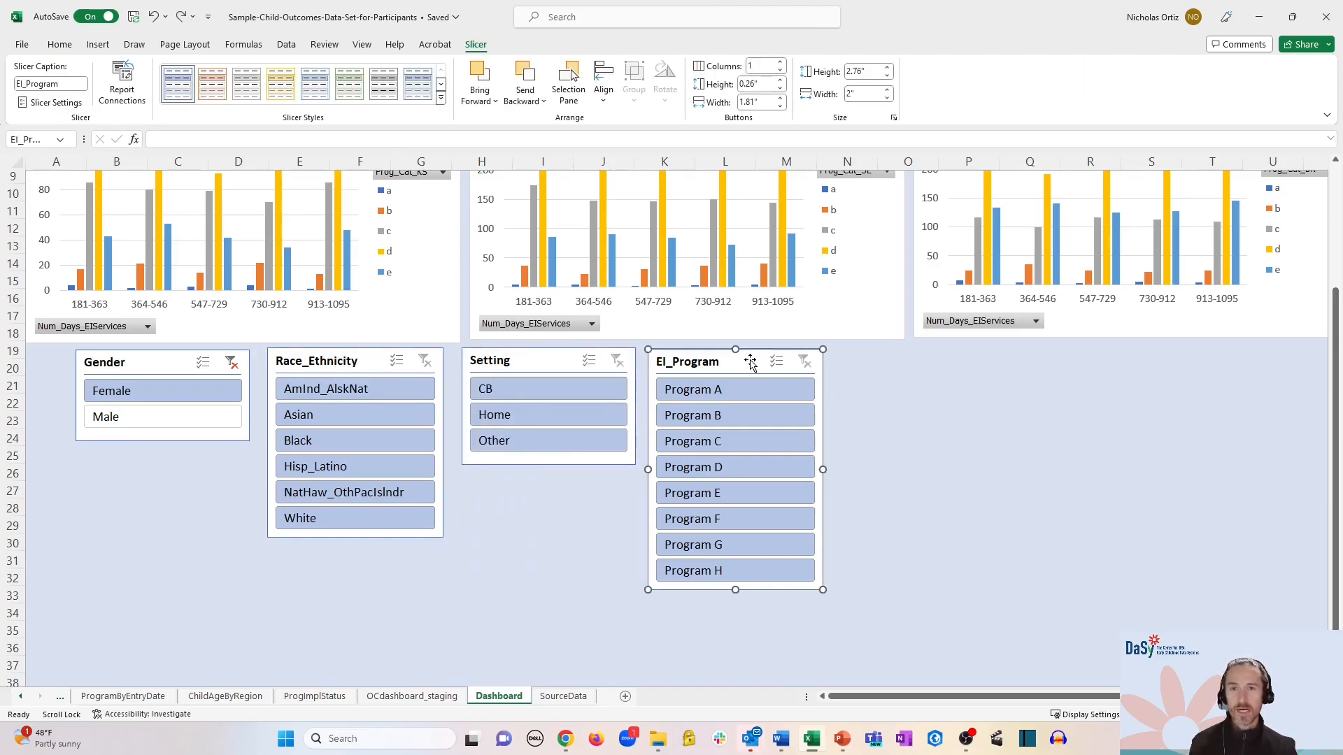
{"action": "left_click", "coordinate": [779, 62]}
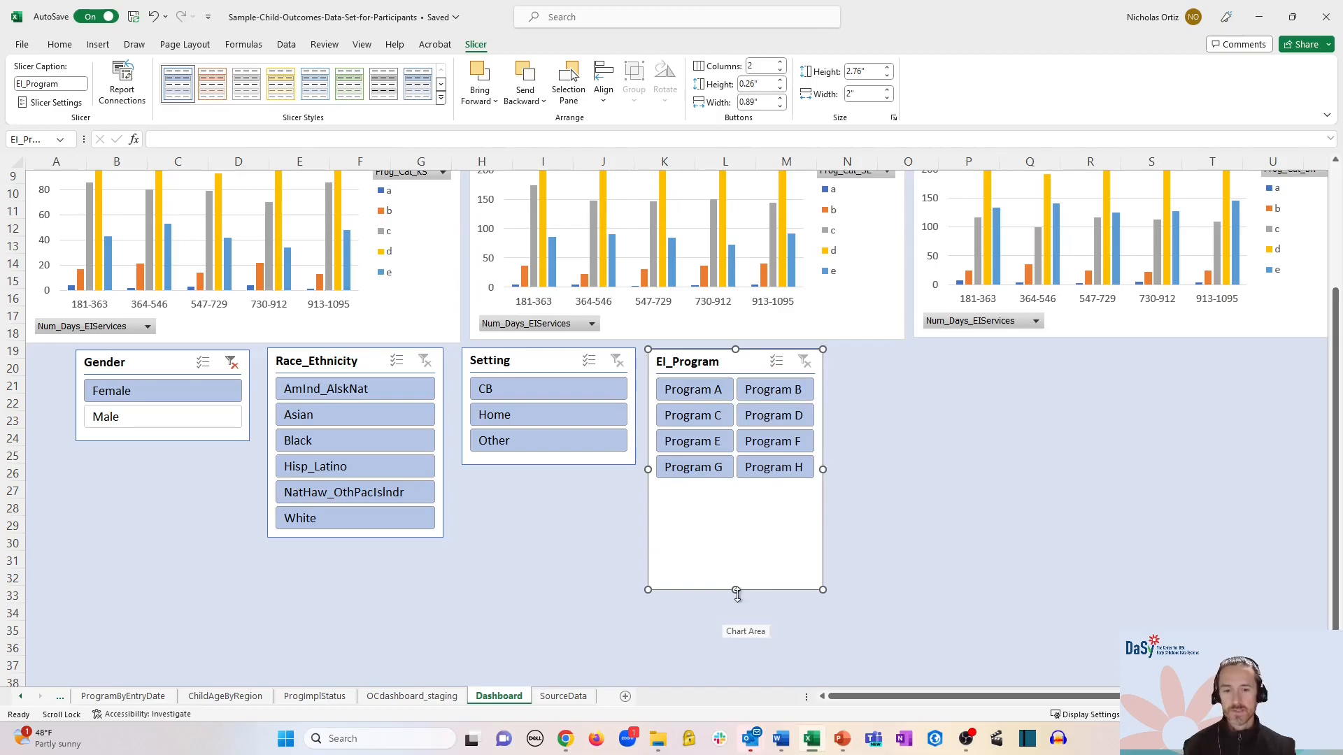
{"action": "left_click_drag", "start_coordinate": [736, 593], "coordinate": [736, 493]}
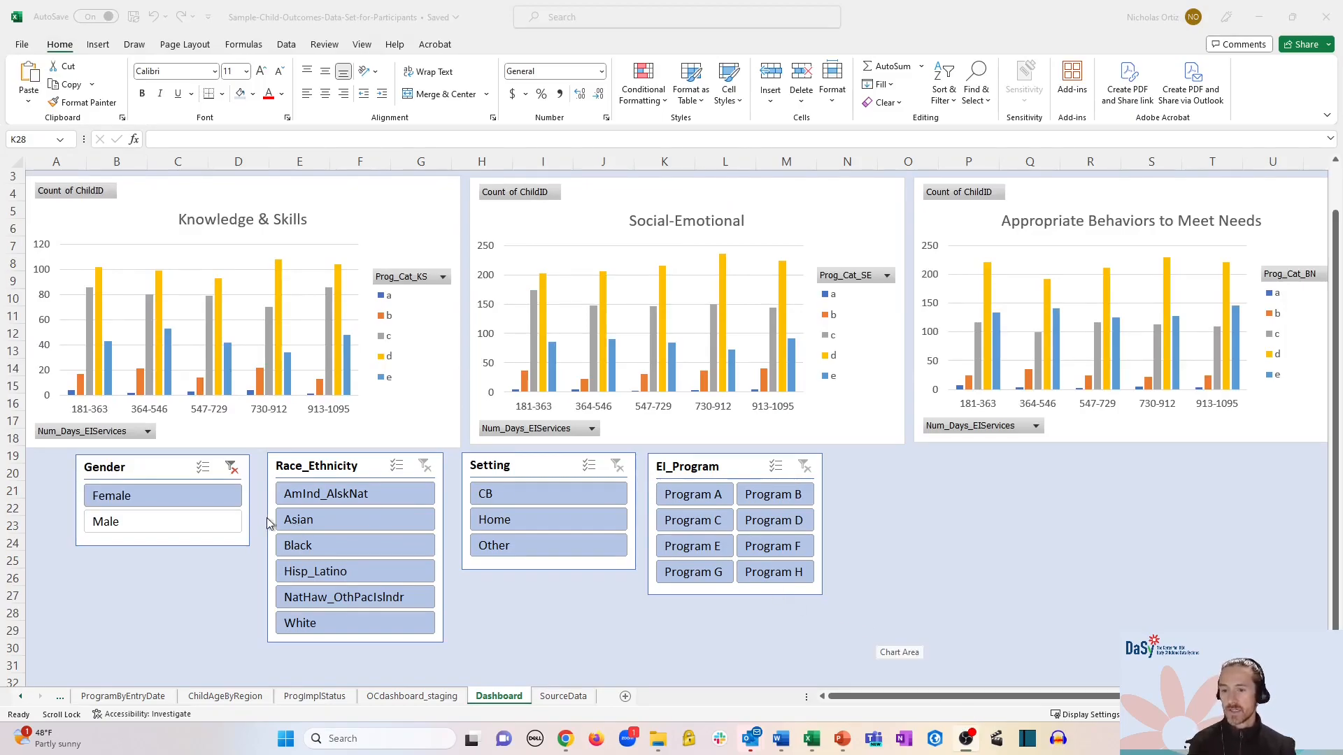
{"action": "left_click", "coordinate": [393, 697]}
{"action": "left_click", "coordinate": [396, 697]}
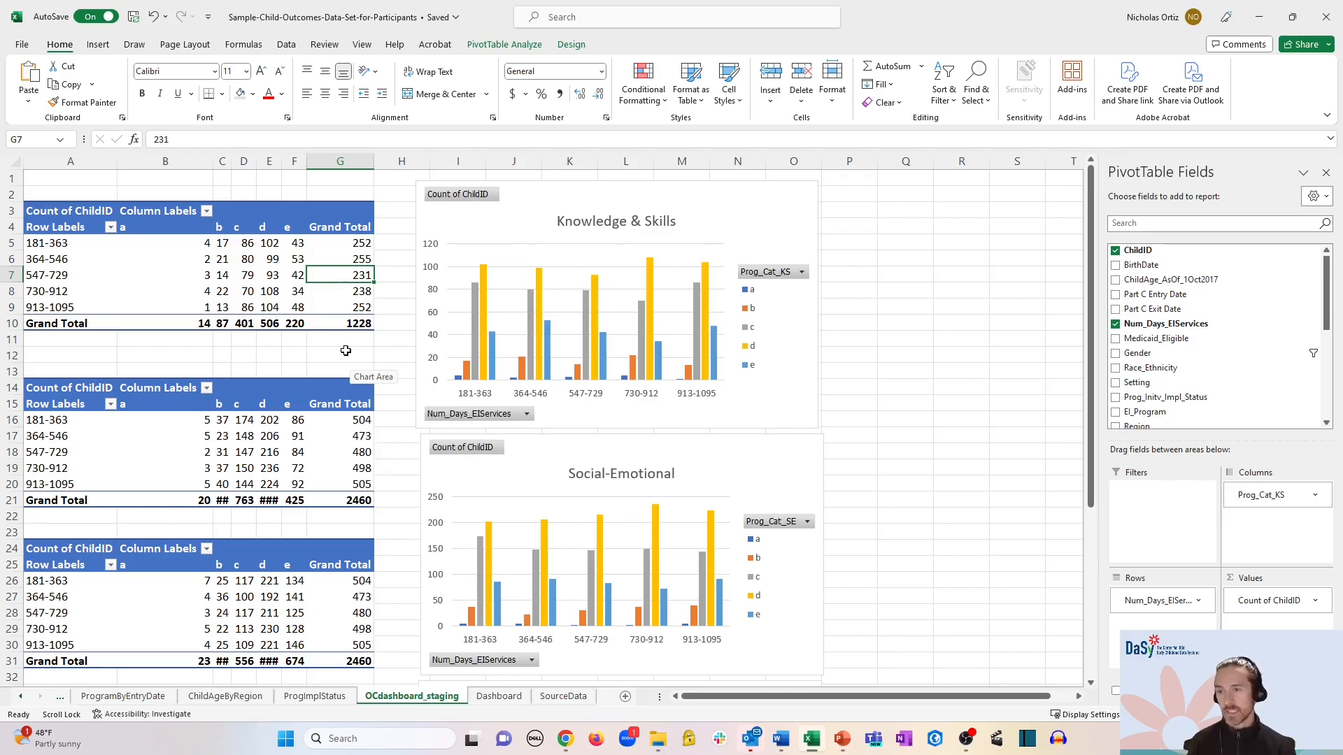
- Rename the first pivot table to 'Knowledge & Skills Chart'
{"action": "right_click", "coordinate": [323, 275]}
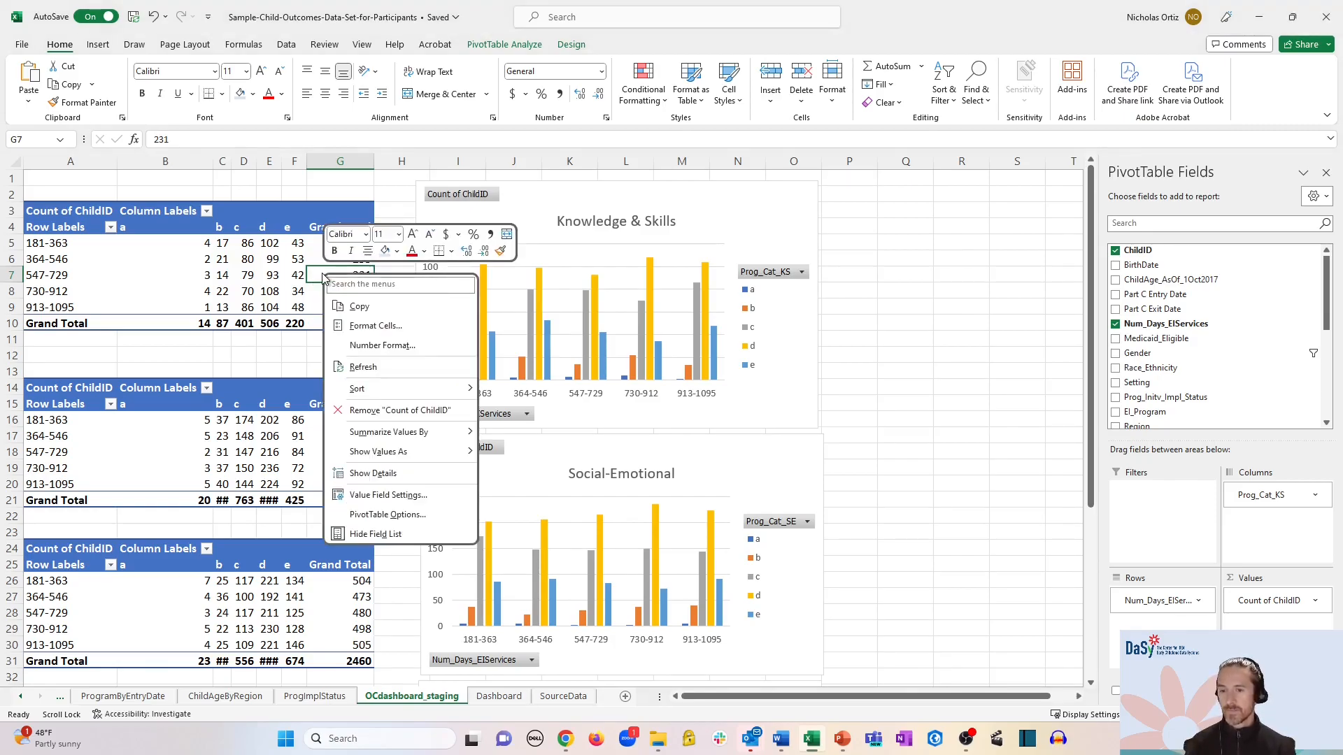
{"action": "left_click", "coordinate": [382, 516]}
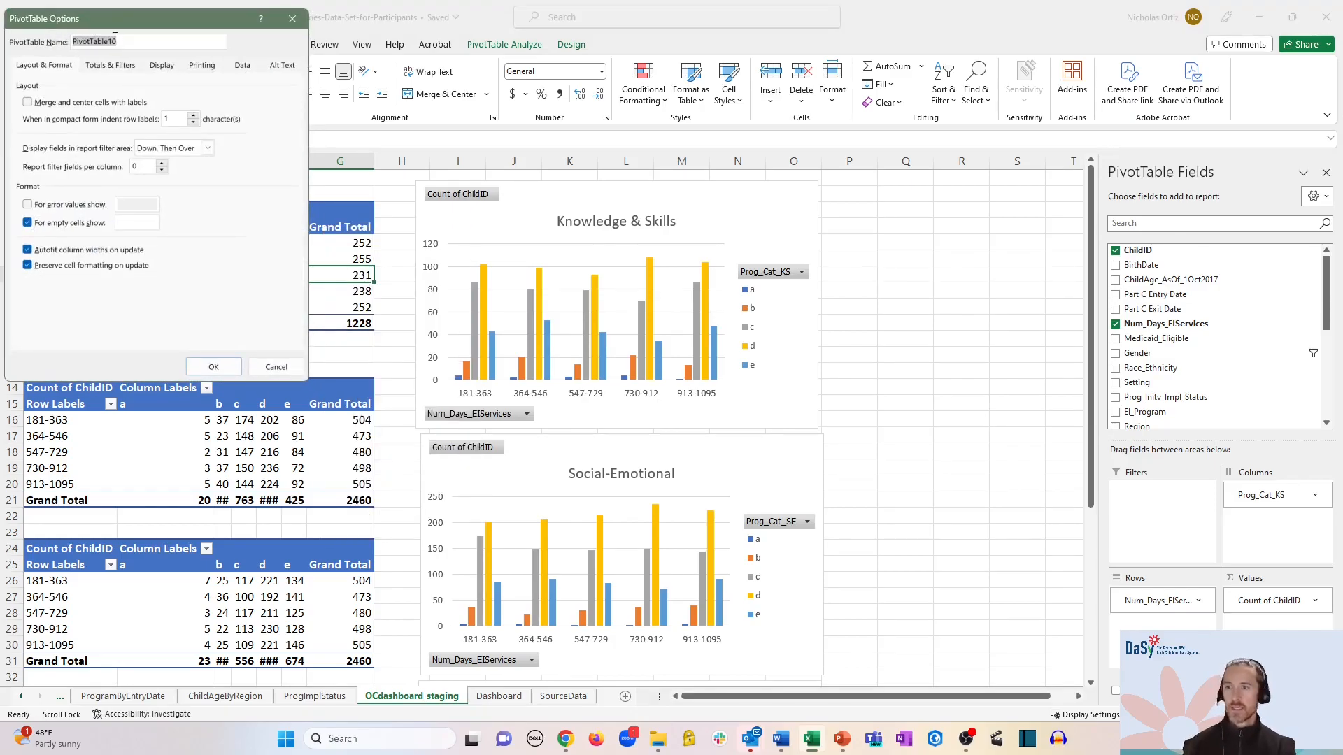
{"action": "type", "text": "Kno"}
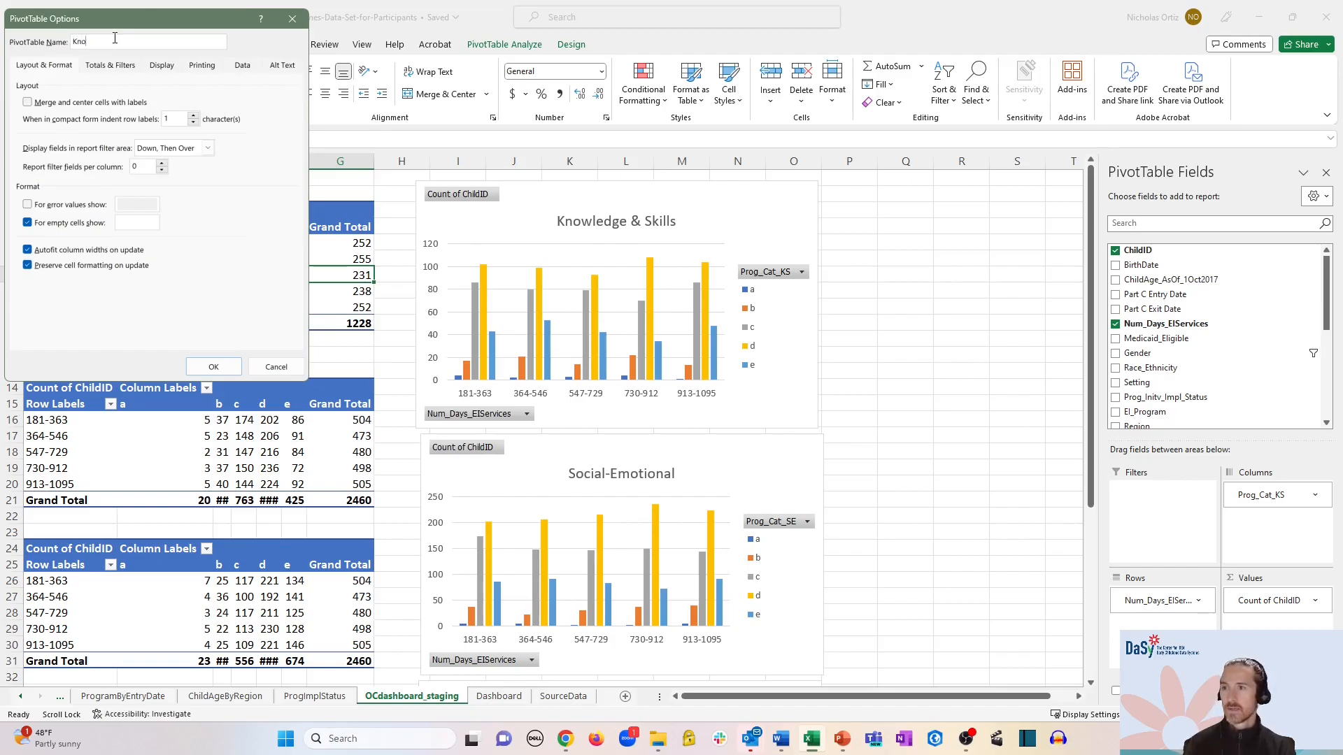
{"action": "type", "text": "wledge & Skills"}
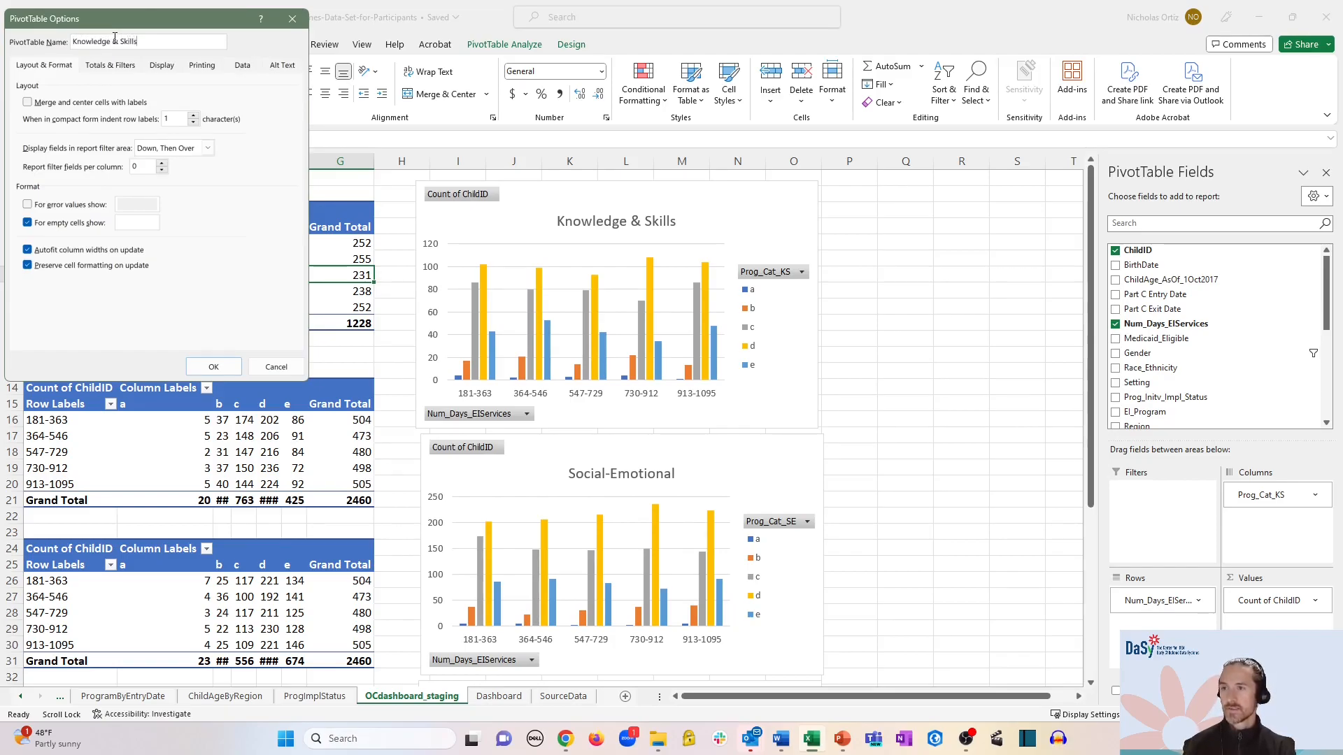
{"action": "type", "text": " P"}
{"action": "key", "text": "BackSpace"}
{"action": "type", "text": "Chart"}
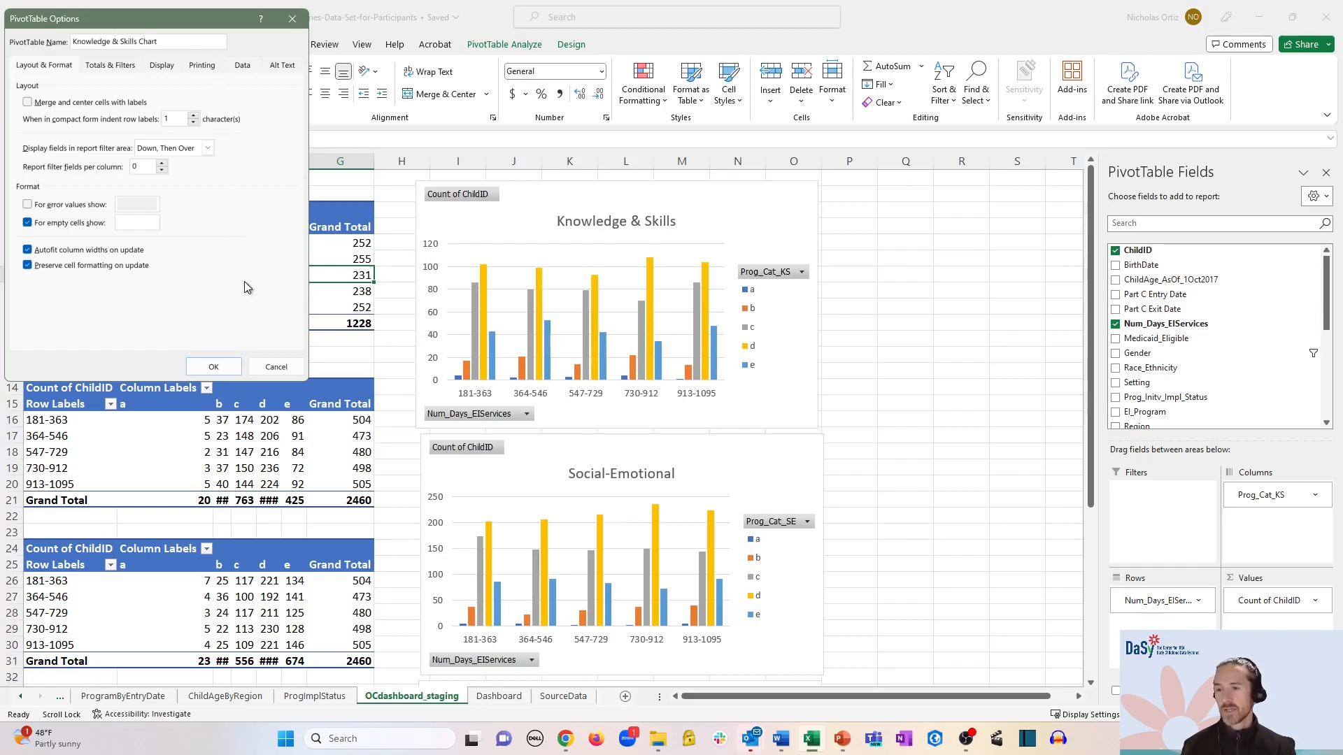
{"action": "left_click", "coordinate": [210, 367]}
- Rename the second pivot table to 'Social Emotional Chart'
{"action": "right_click", "coordinate": [222, 436]}
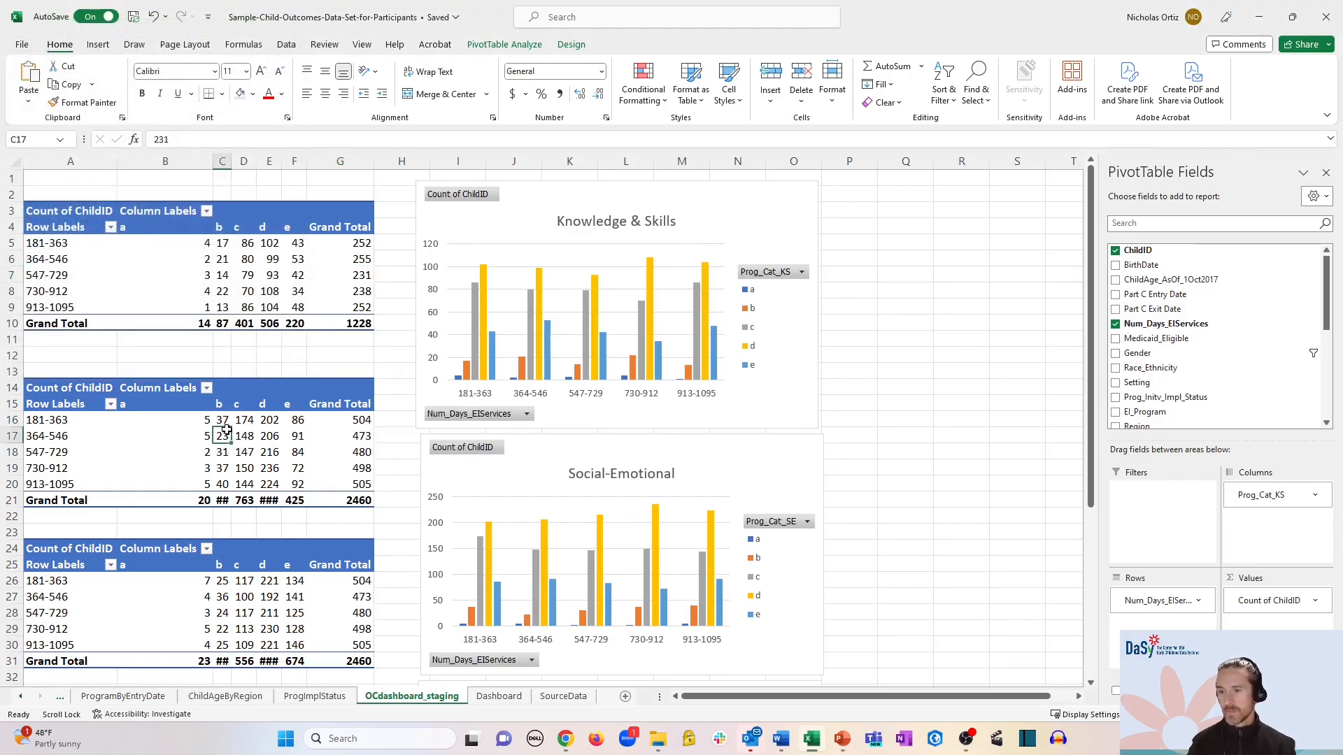
{"action": "left_click", "coordinate": [292, 672]}
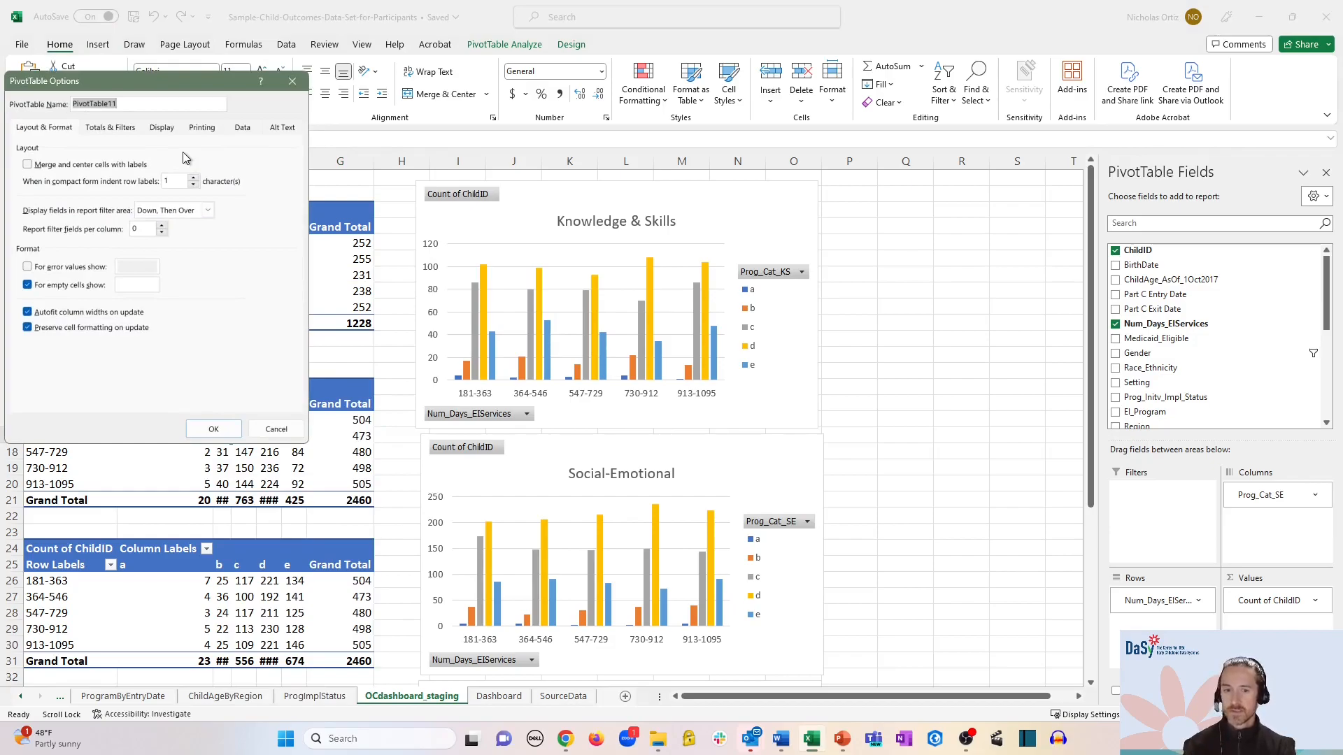
{"action": "type", "text": "Social E"}
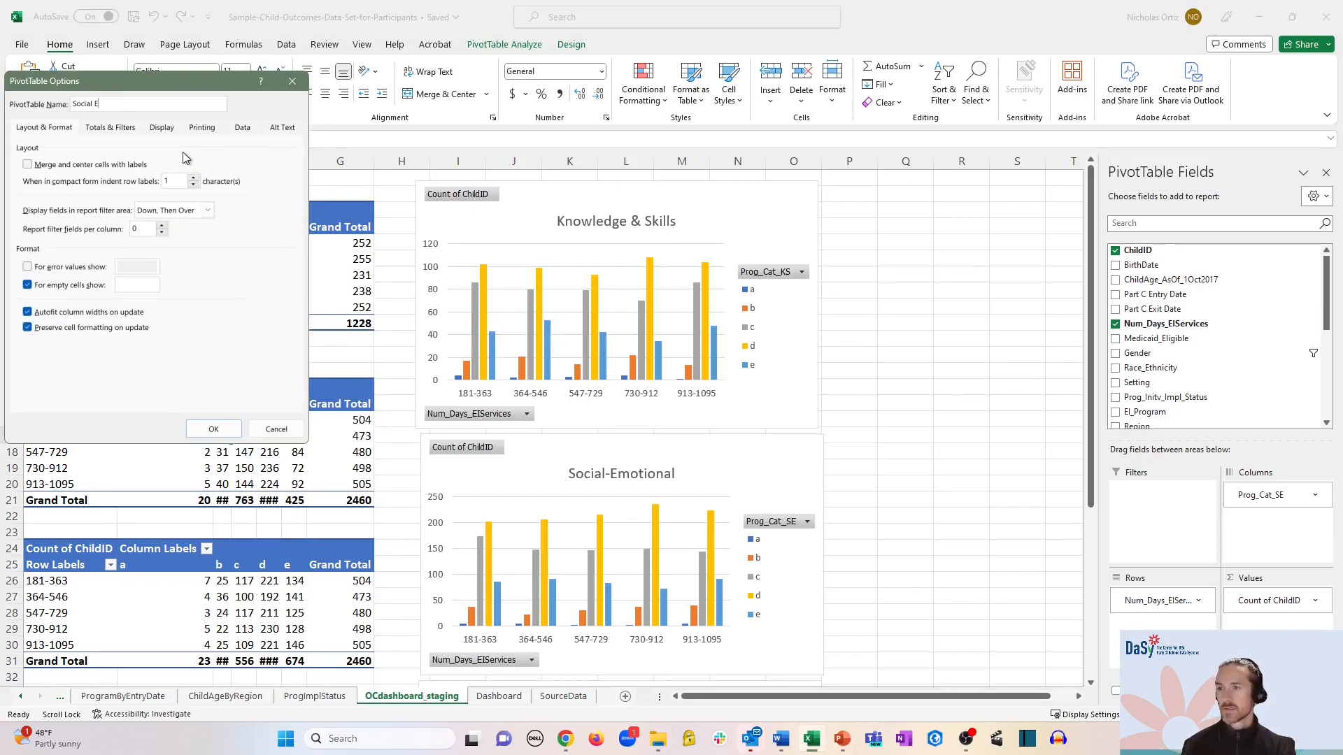
{"action": "type", "text": "motional Chart"}
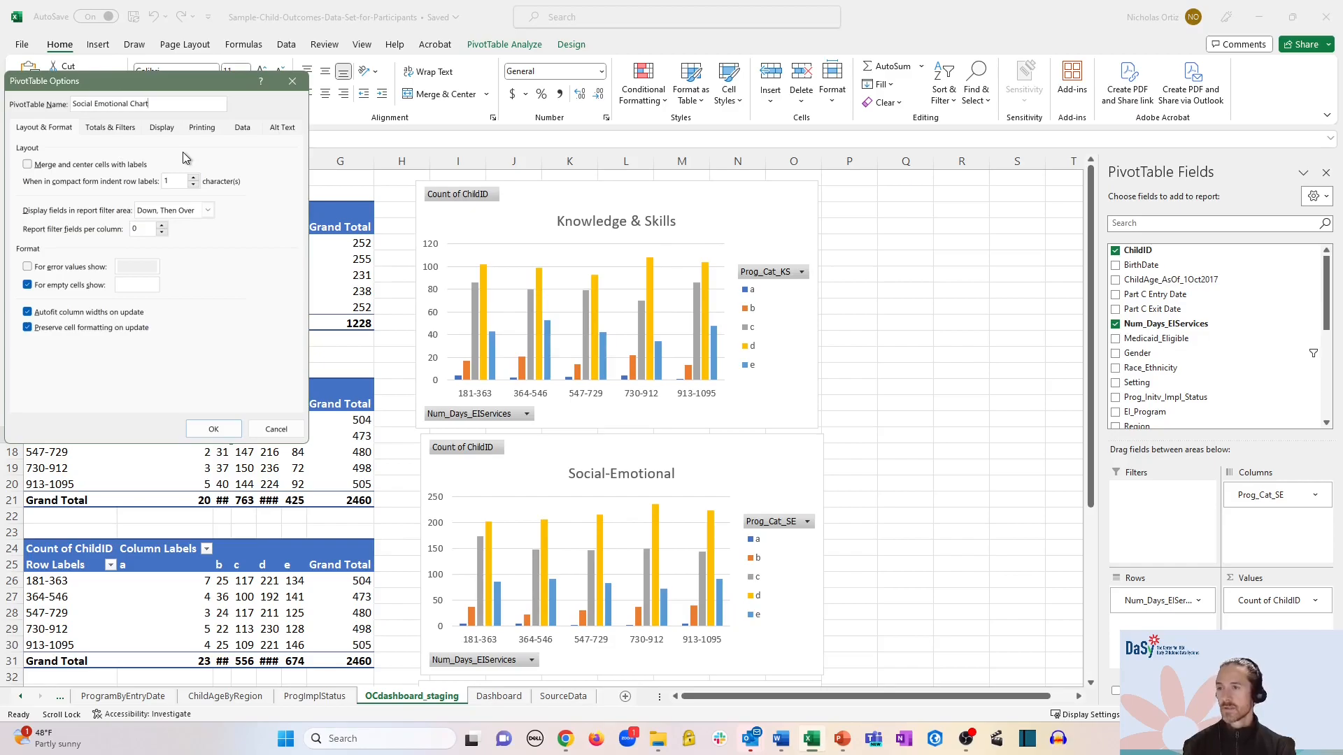
{"action": "key", "text": "Return"}
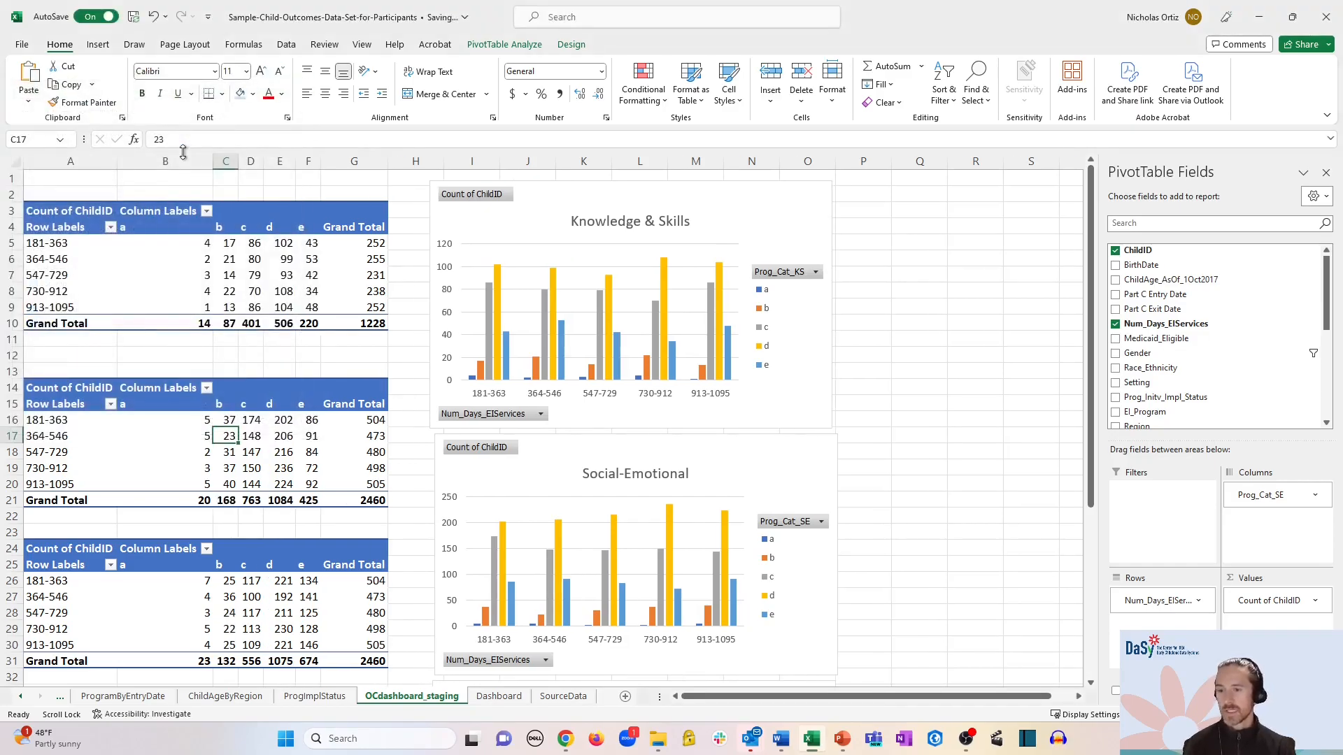
- Rename the third pivot table at A24 to 'Behavior to Meet Needs Chart'
{"action": "left_click", "coordinate": [283, 613]}
{"action": "scroll", "coordinate": [345, 339], "scroll_direction": "down", "scroll_amount": 5}
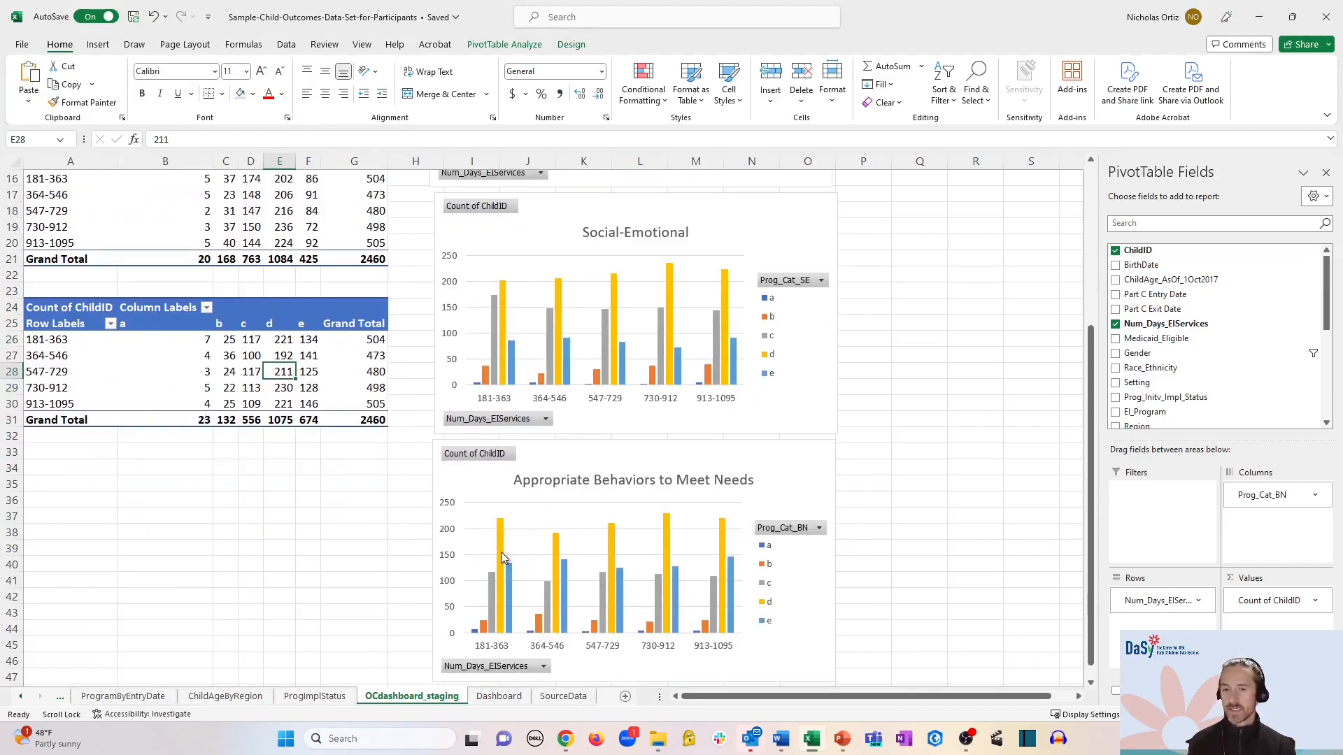
{"action": "right_click", "coordinate": [272, 351]}
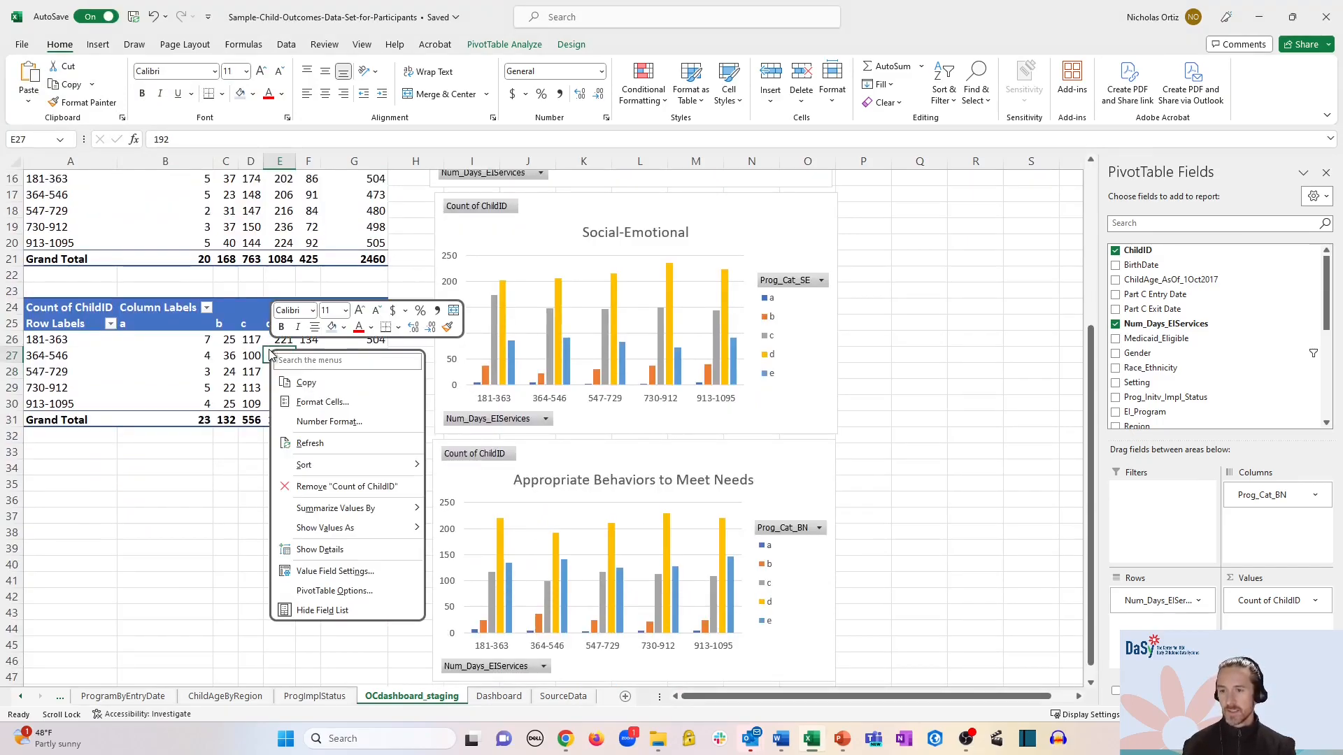
{"action": "left_click", "coordinate": [341, 591]}
{"action": "type", "text": "Behavior to Meet Needs Chart"}
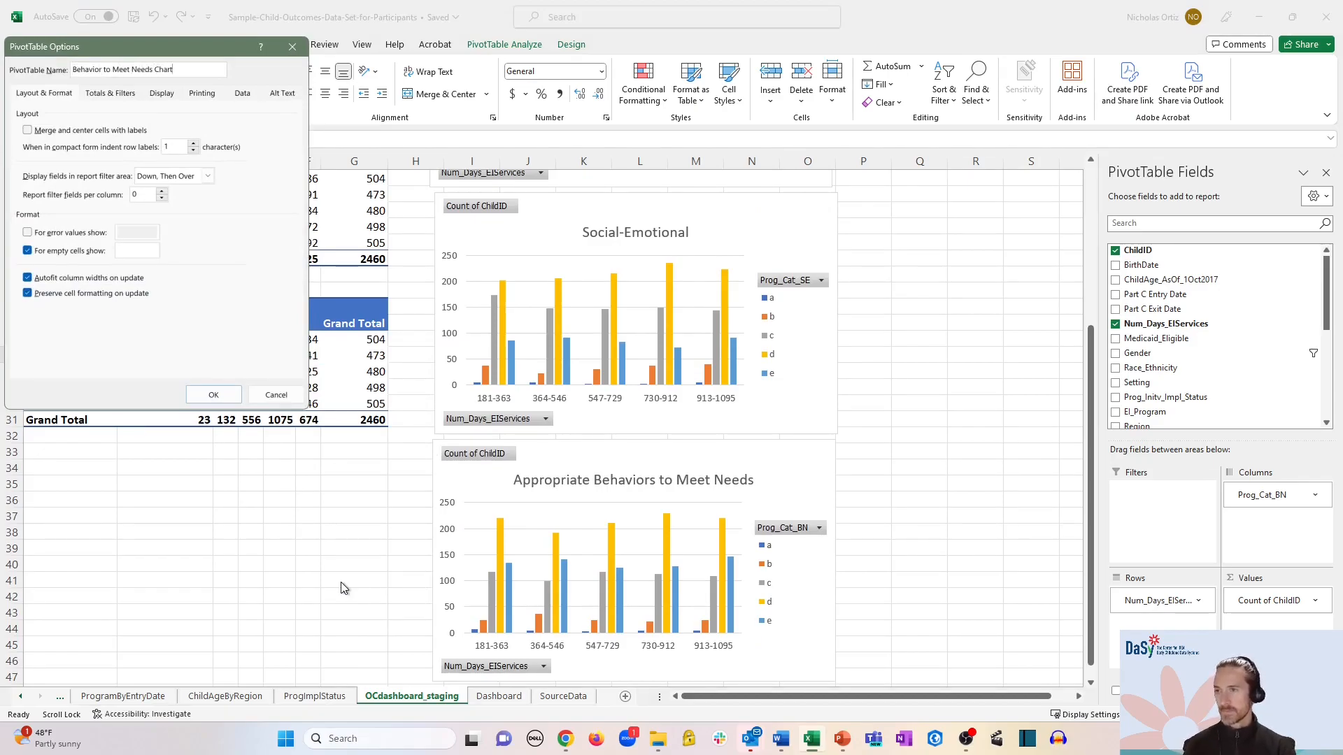
{"action": "left_click", "coordinate": [211, 395]}
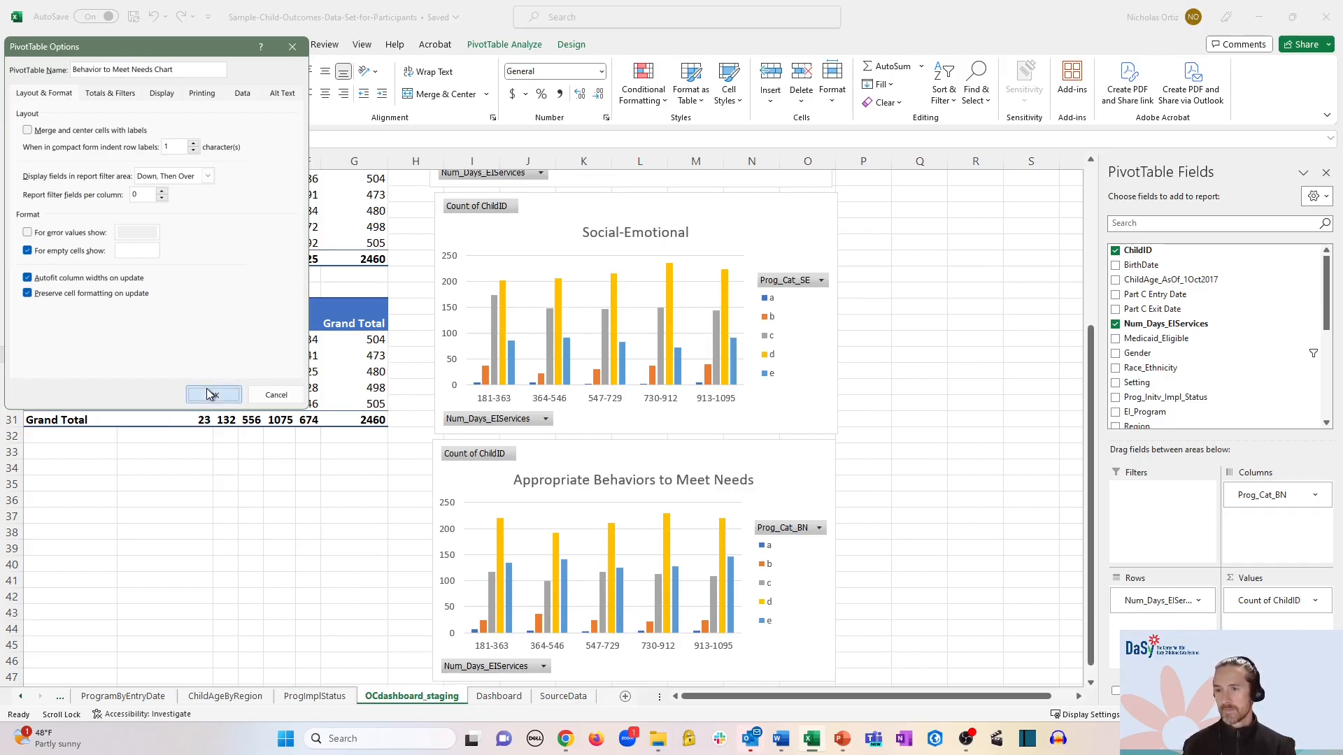
- On the Dashboard, link the Gender slicer to Behavior to Meet Needs Chart and Social Emotional Chart
{"action": "left_click", "coordinate": [496, 700]}
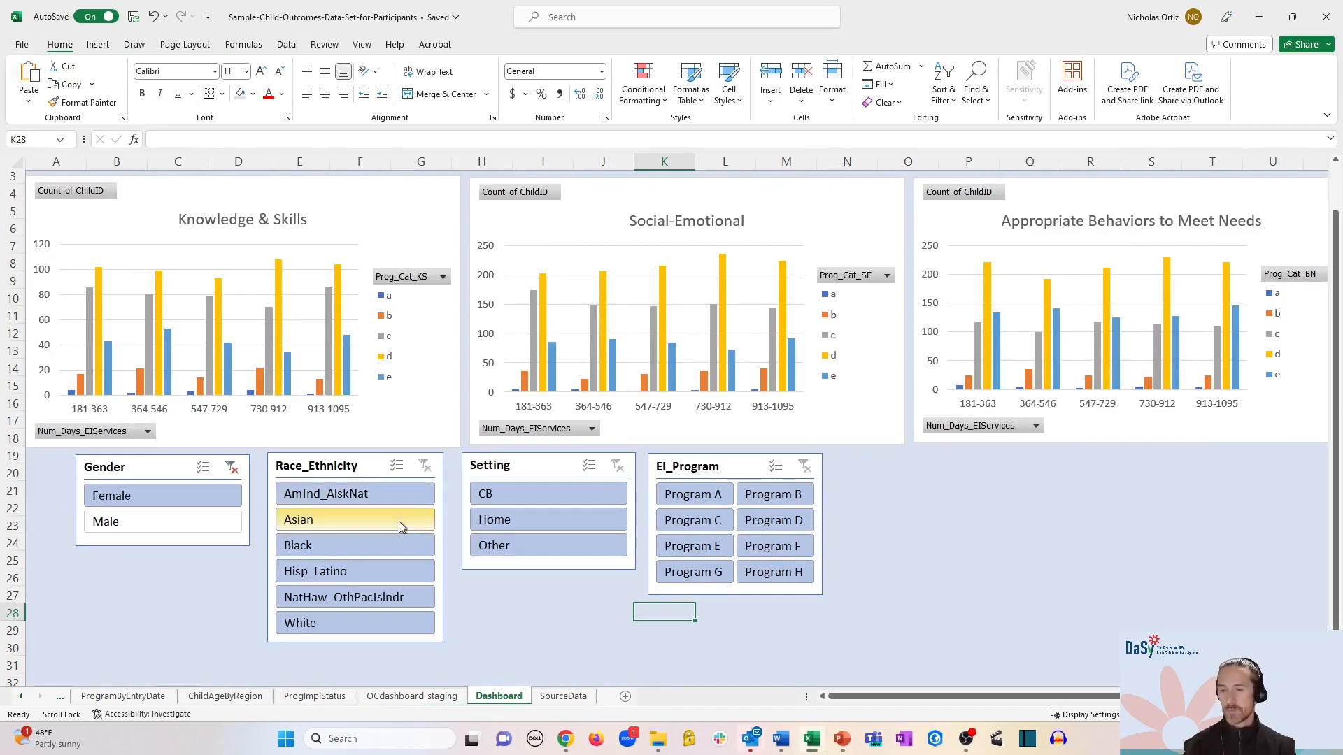
{"action": "right_click", "coordinate": [172, 468]}
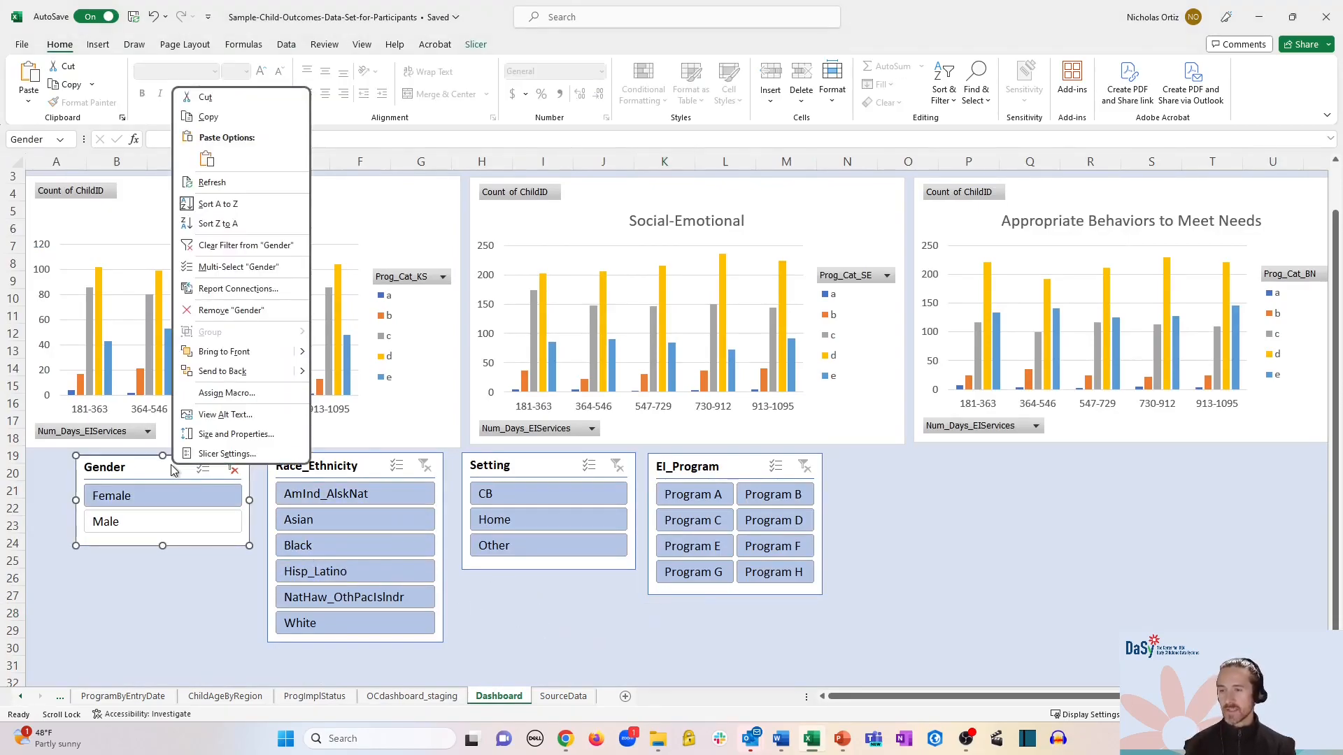
{"action": "left_click", "coordinate": [213, 289]}
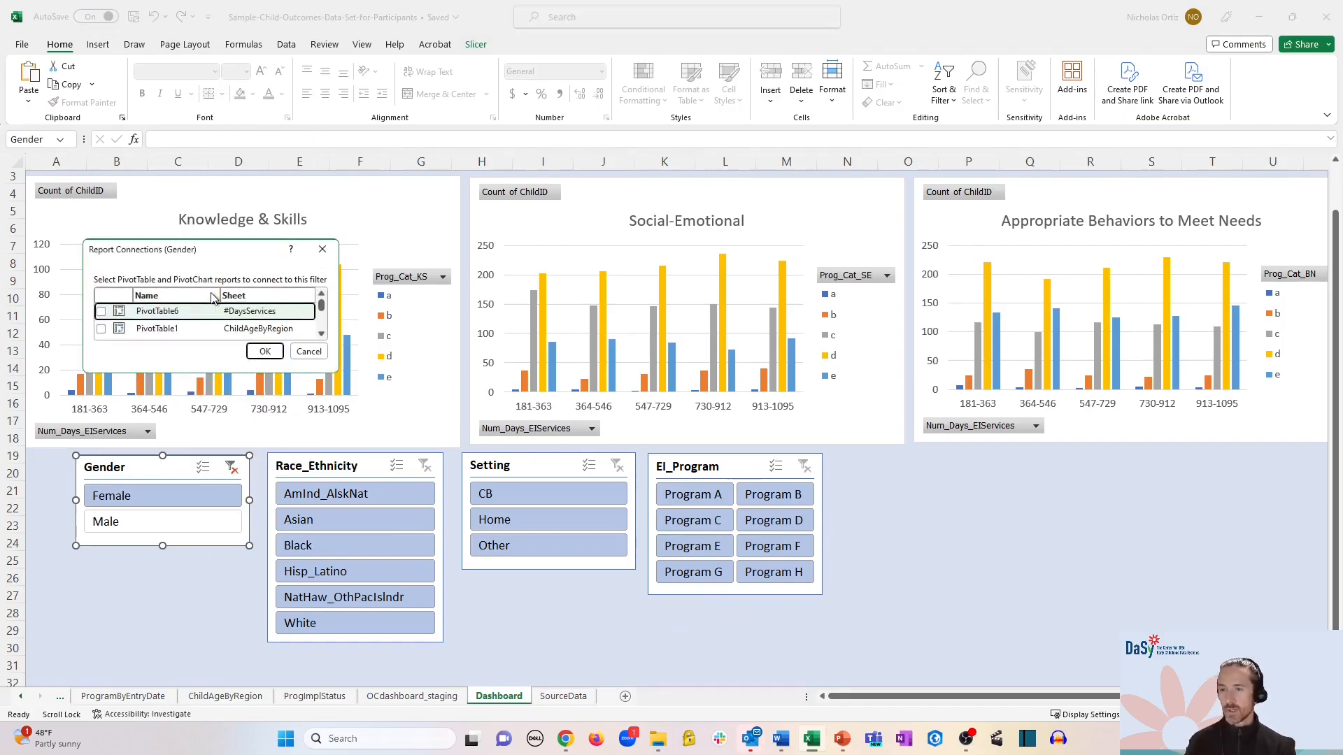
{"action": "left_click_drag", "start_coordinate": [338, 373], "coordinate": [384, 555]}
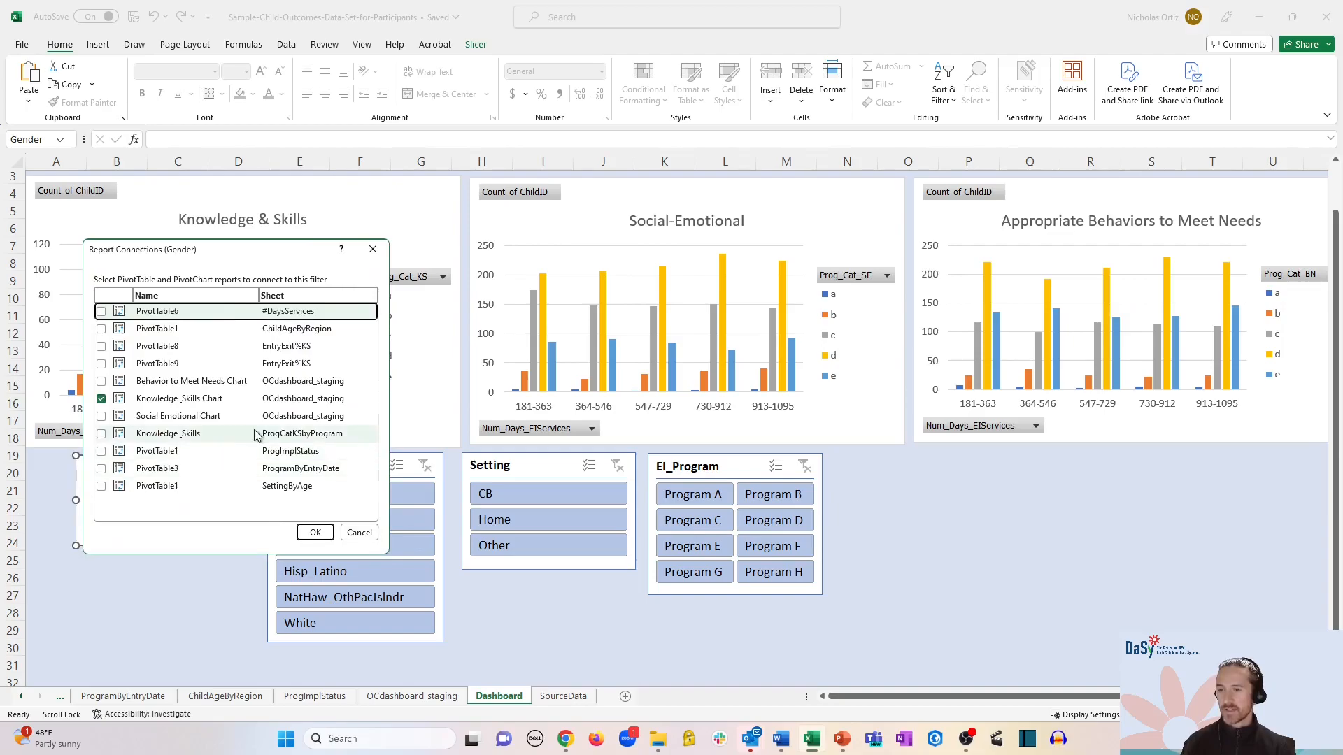
{"action": "left_click", "coordinate": [102, 382]}
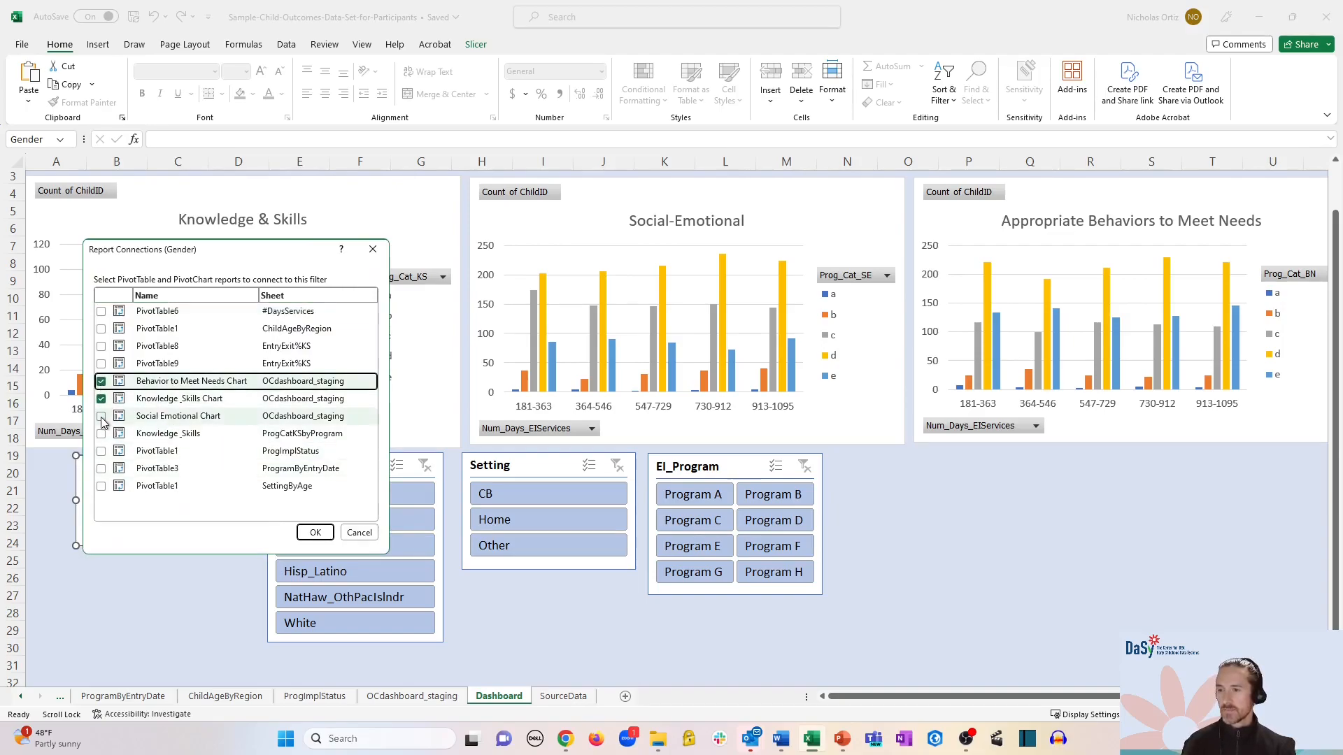
{"action": "left_click", "coordinate": [101, 417]}
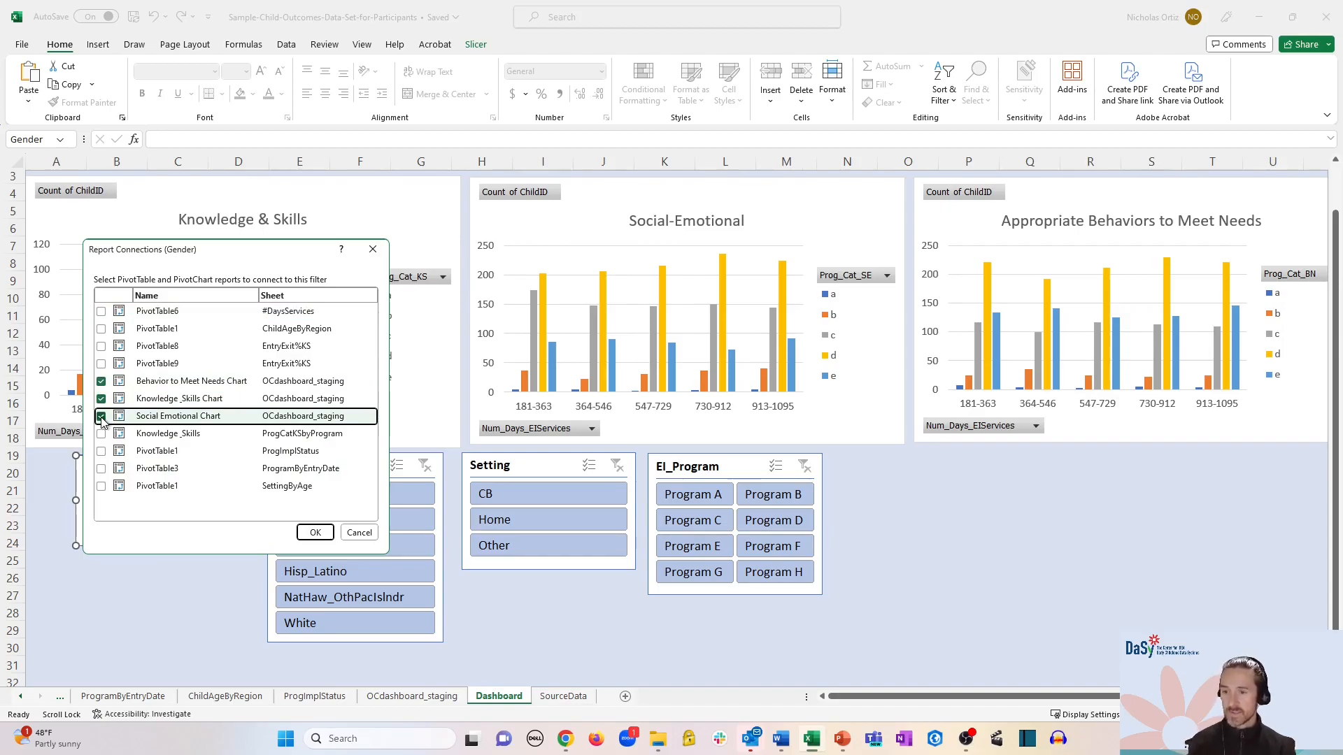
{"action": "left_click", "coordinate": [317, 533]}
- Select the EI_Program slicer and scroll the sheet down
{"action": "left_click", "coordinate": [660, 509]}
{"action": "scroll", "coordinate": [971, 590], "scroll_direction": "down", "scroll_amount": 1}
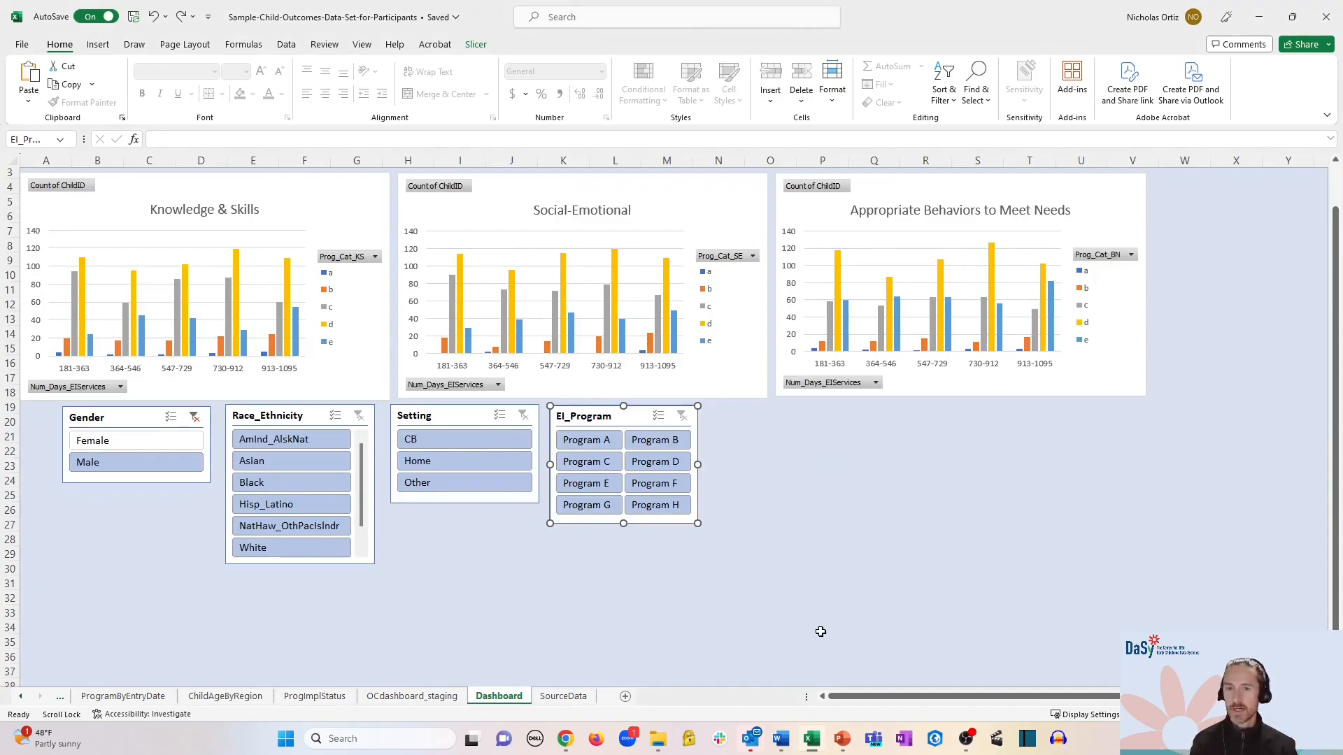
{"action": "left_click_drag", "start_coordinate": [1335, 243], "coordinate": [1337, 213]}
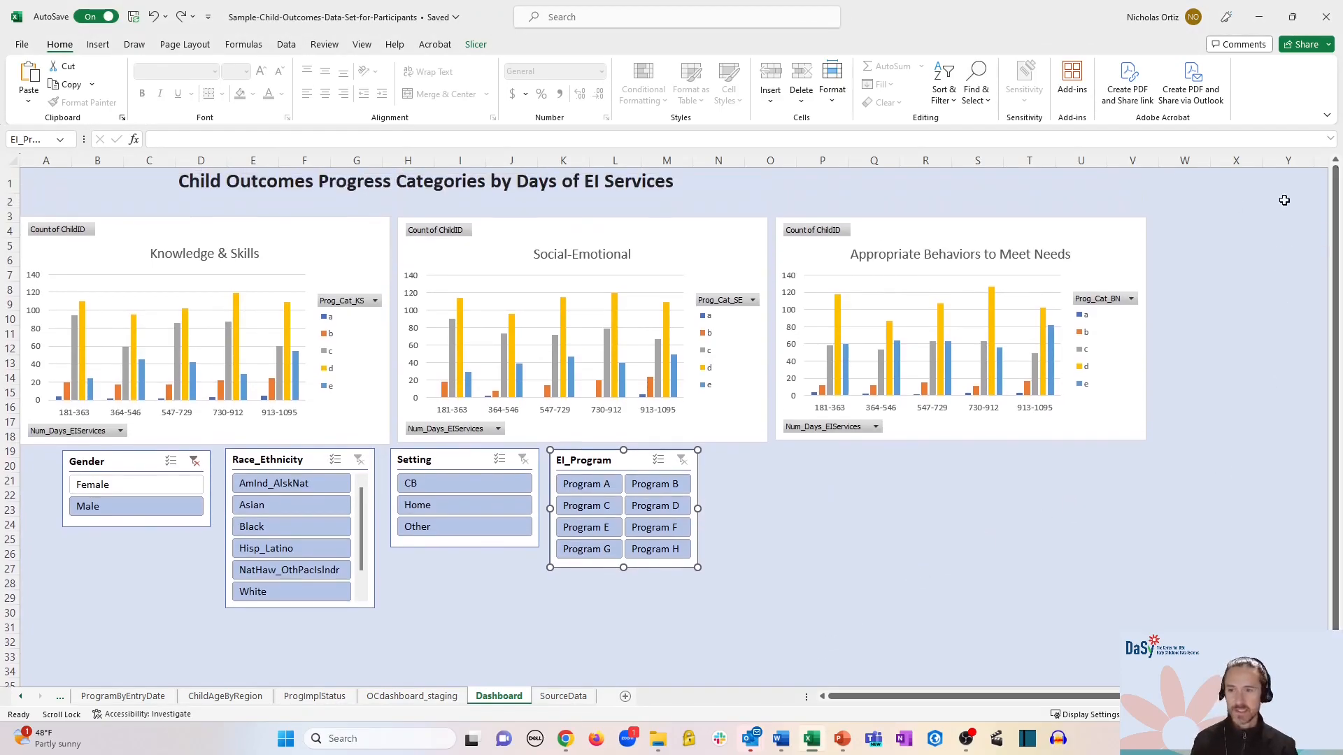
- Connect the Race_Ethnicity slicer to all three chart pivot tables
{"action": "right_click", "coordinate": [299, 462]}
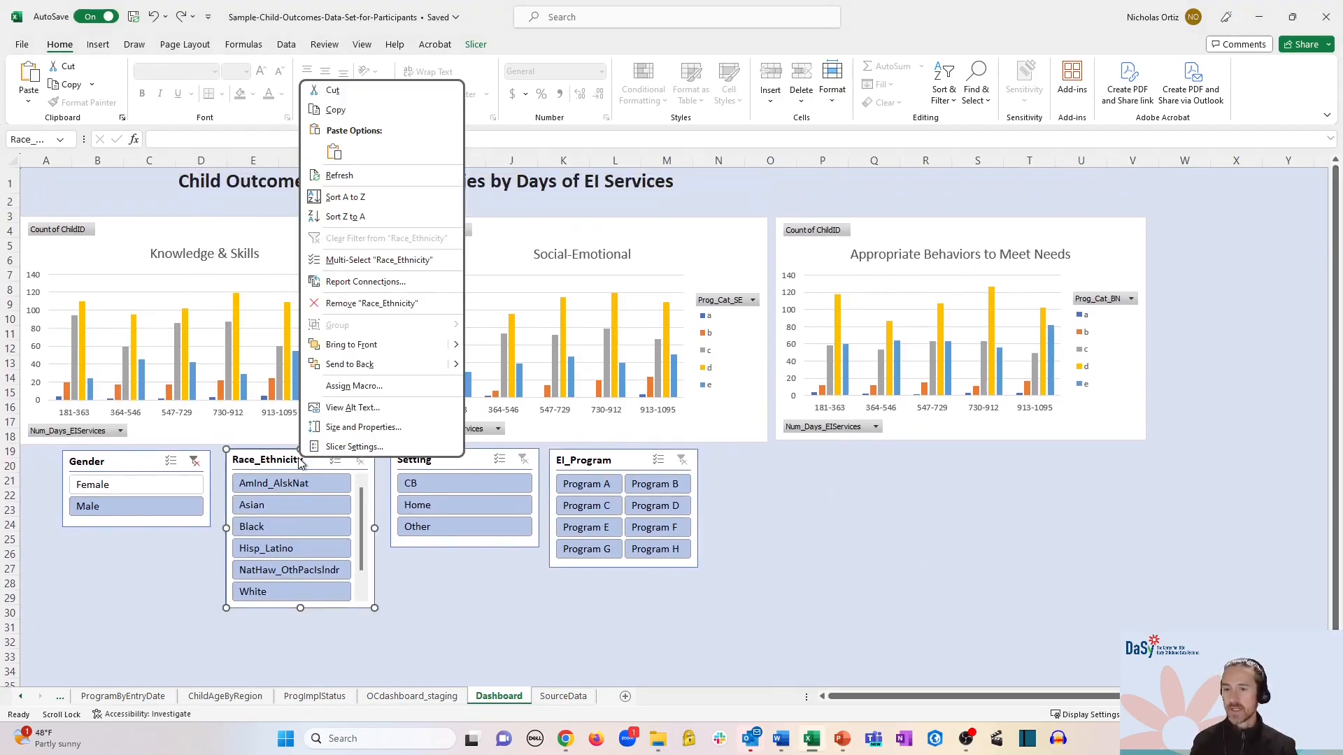
{"action": "left_click", "coordinate": [377, 282]}
{"action": "left_click_drag", "start_coordinate": [509, 360], "coordinate": [526, 555]}
{"action": "left_click", "coordinate": [272, 386]}
{"action": "left_click", "coordinate": [272, 369]}
{"action": "left_click", "coordinate": [272, 404]}
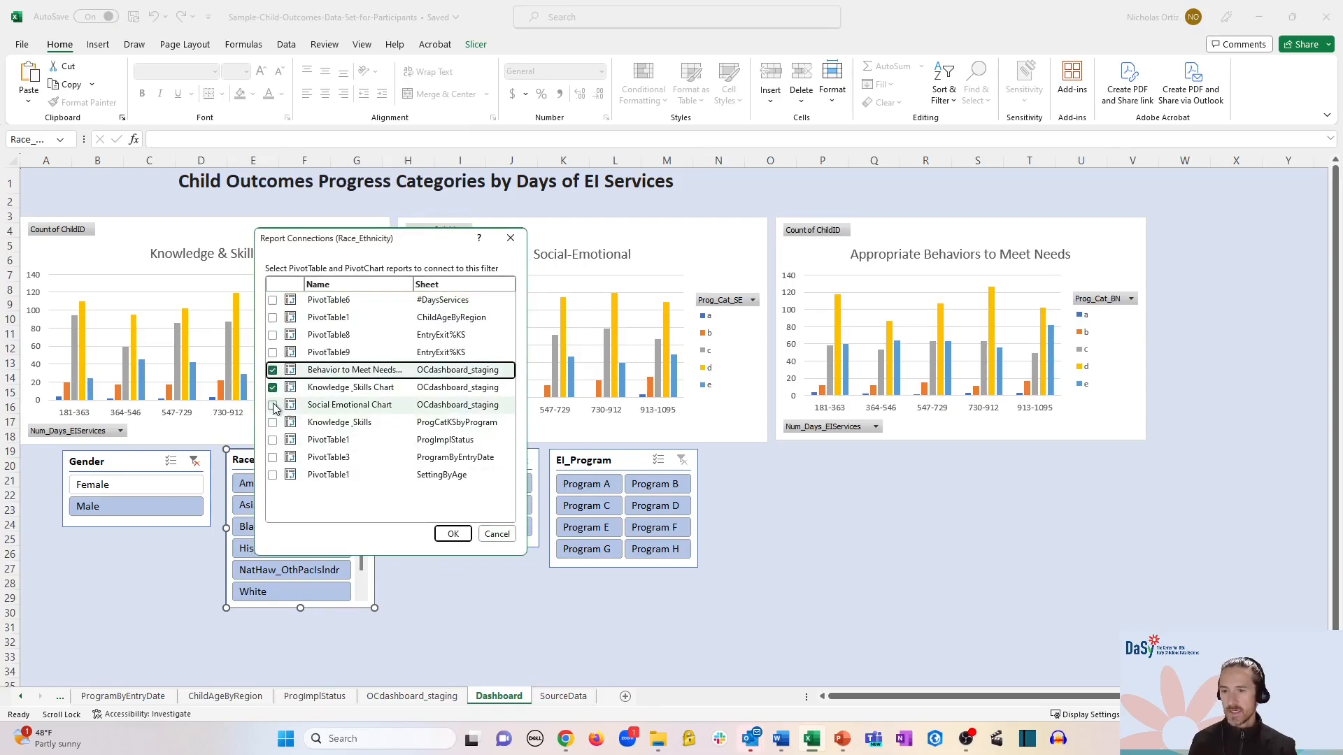
{"action": "left_click", "coordinate": [452, 535]}
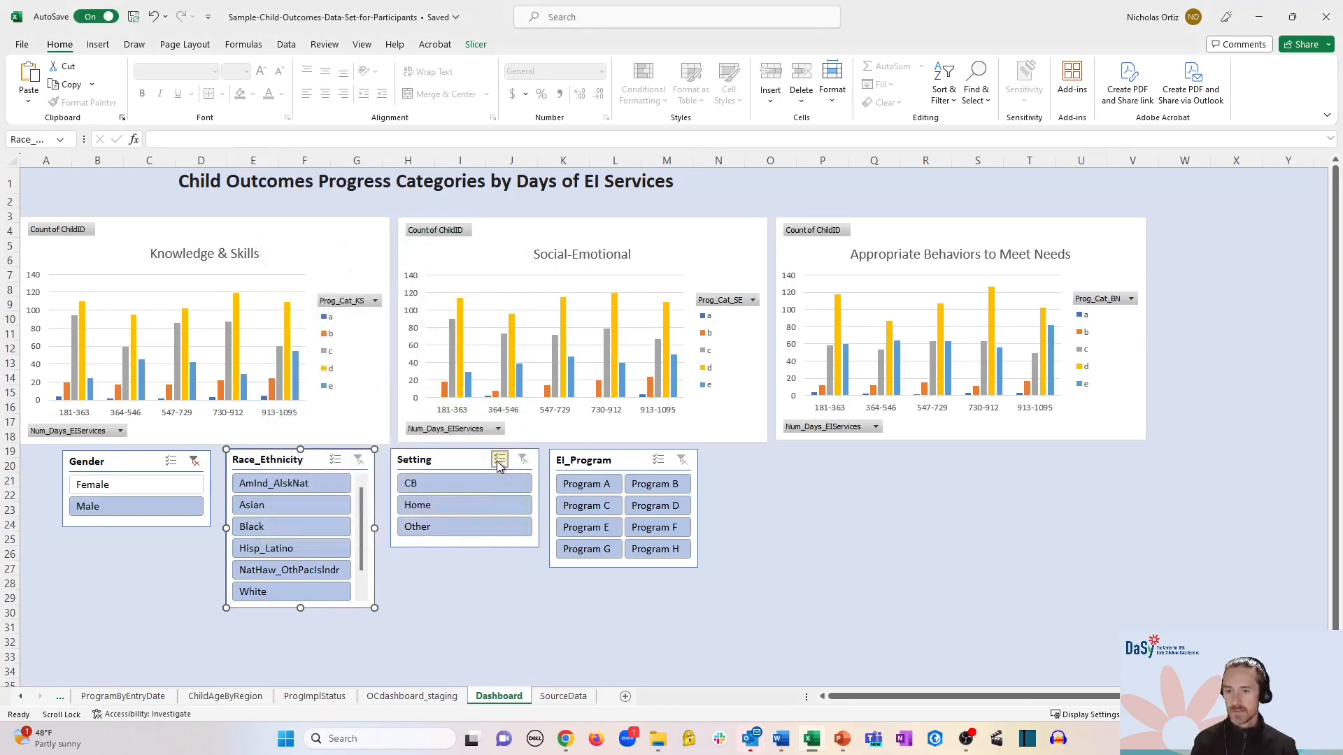
- Connect the Setting slicer to Behavior to Meet Needs Chart and Social Emotional Chart
{"action": "right_click", "coordinate": [485, 454]}
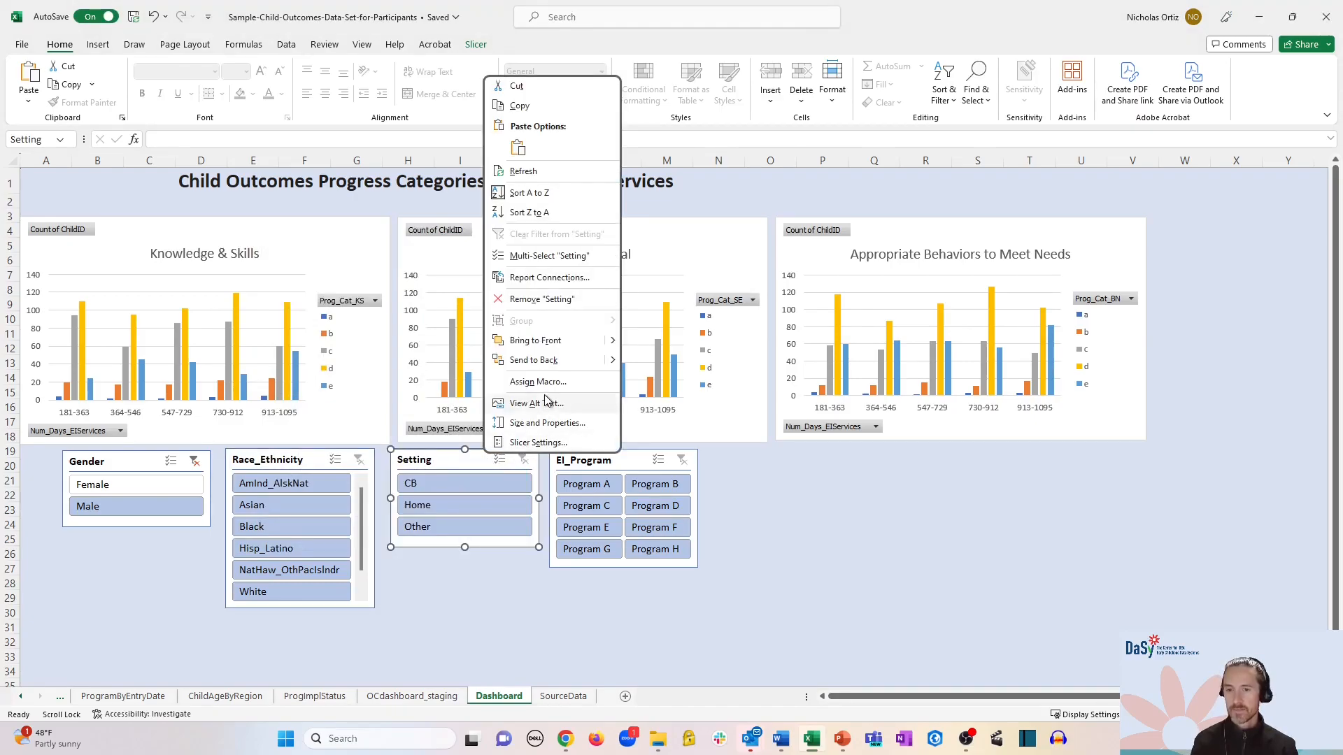
{"action": "left_click", "coordinate": [531, 278]}
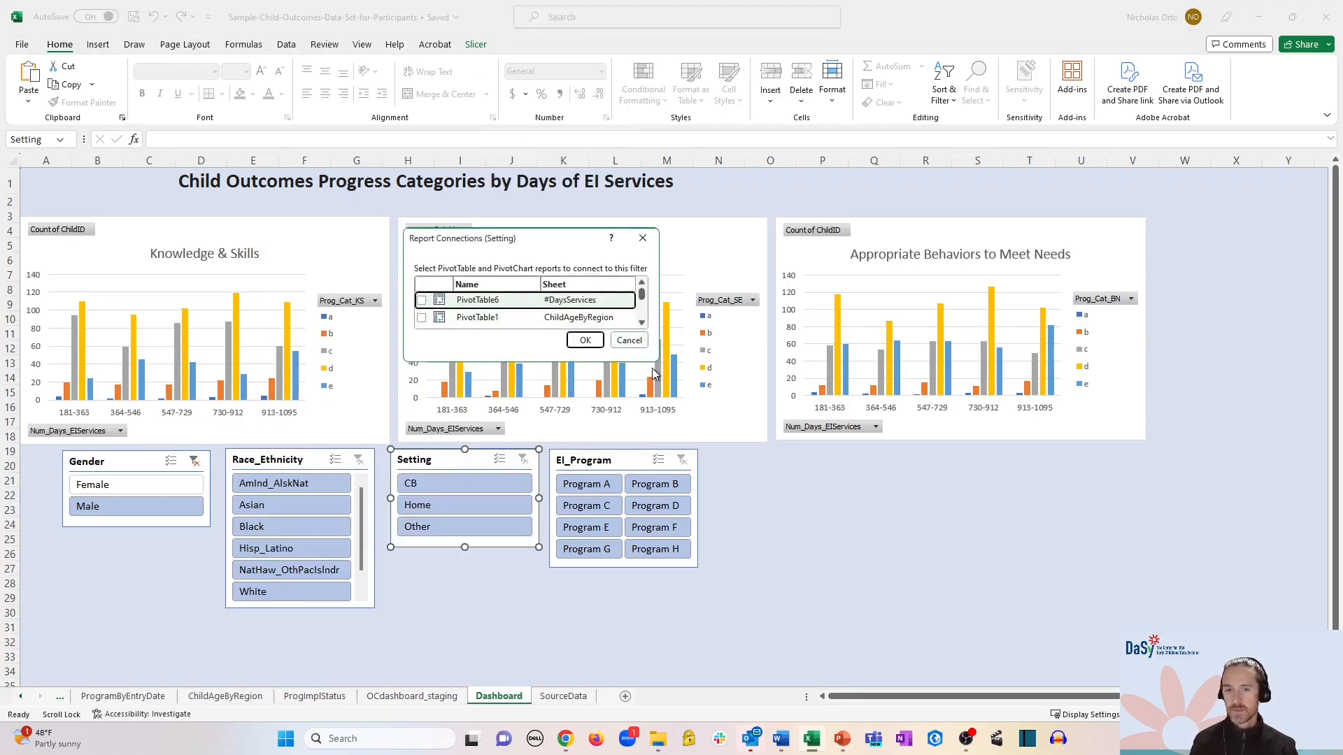
{"action": "left_click_drag", "start_coordinate": [652, 360], "coordinate": [656, 584]}
{"action": "left_click", "coordinate": [421, 370]}
{"action": "left_click", "coordinate": [422, 405]}
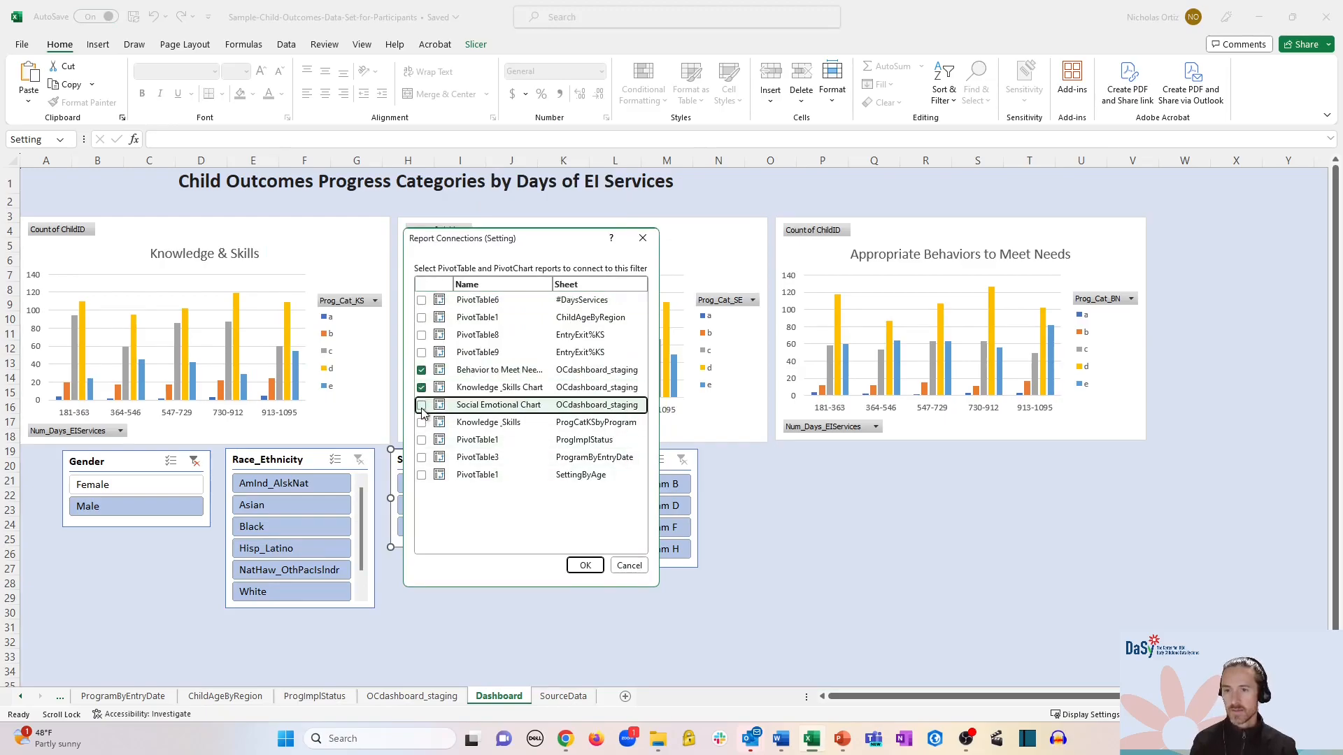
{"action": "left_click", "coordinate": [585, 565]}
- Connect the EI_Program slicer to Behavior to Meet Needs Chart and Social Emotional Chart
{"action": "right_click", "coordinate": [627, 462]}
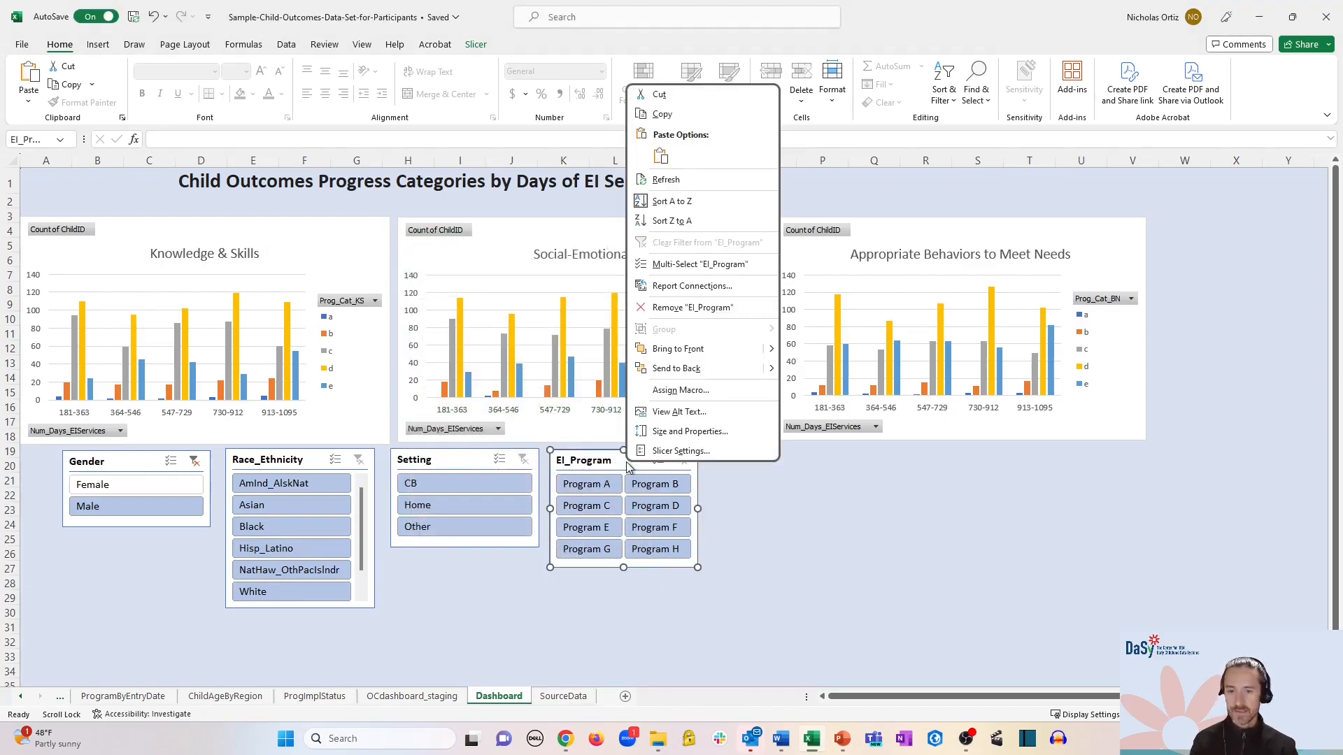
{"action": "left_click", "coordinate": [693, 285]}
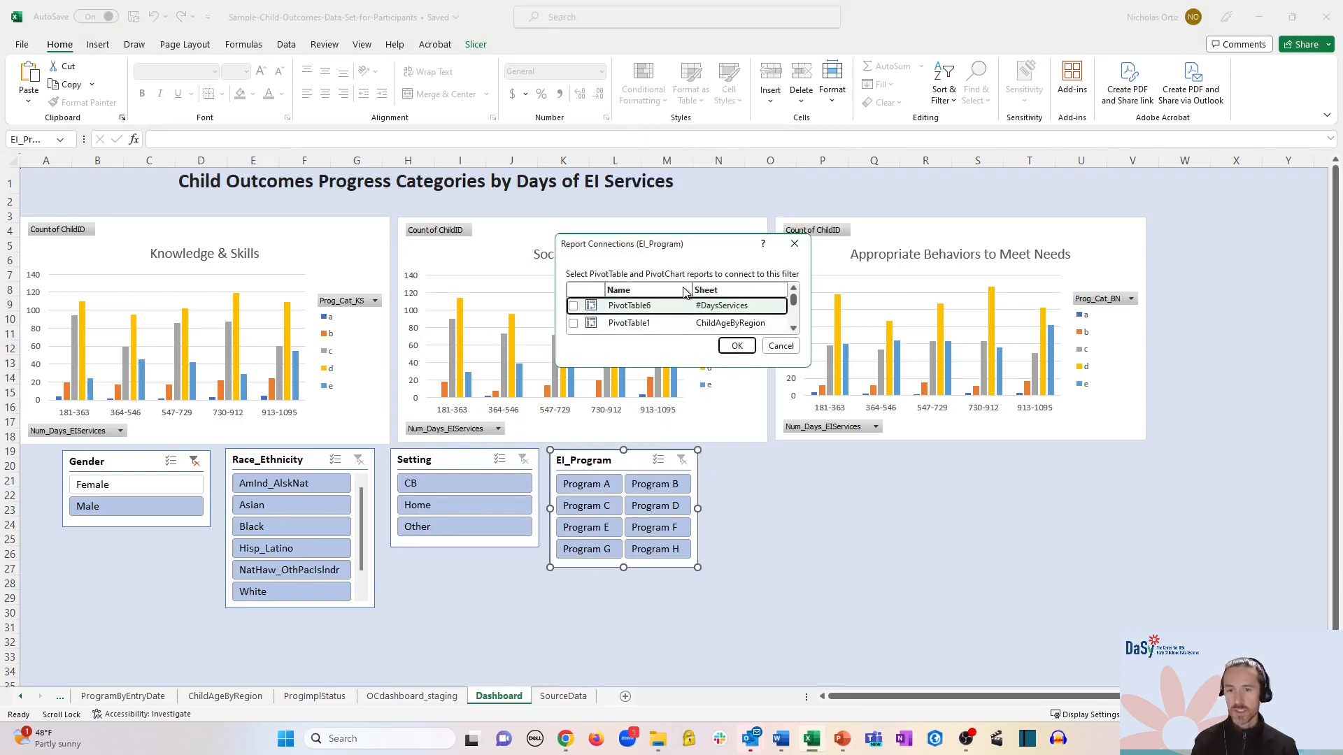
{"action": "left_click_drag", "start_coordinate": [809, 365], "coordinate": [841, 565]}
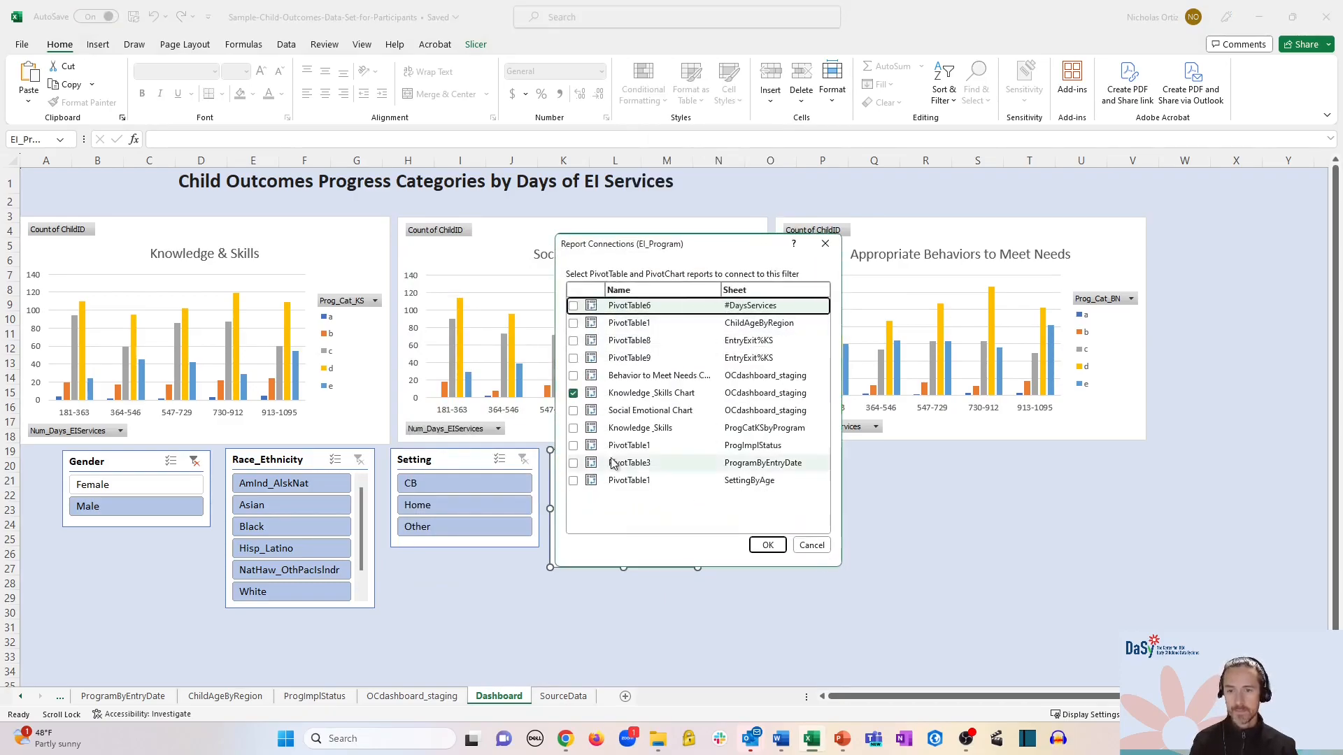
{"action": "left_click", "coordinate": [574, 376]}
{"action": "left_click", "coordinate": [573, 411]}
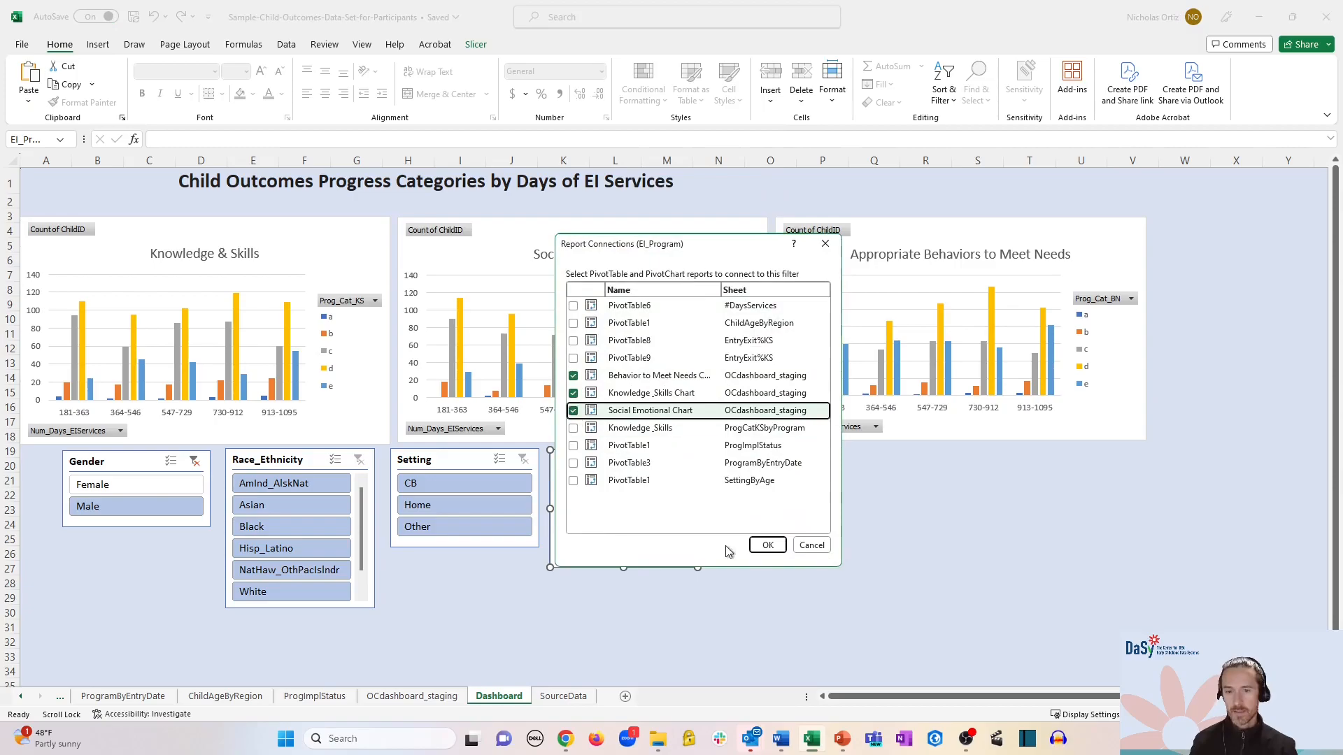
{"action": "left_click", "coordinate": [768, 545]}
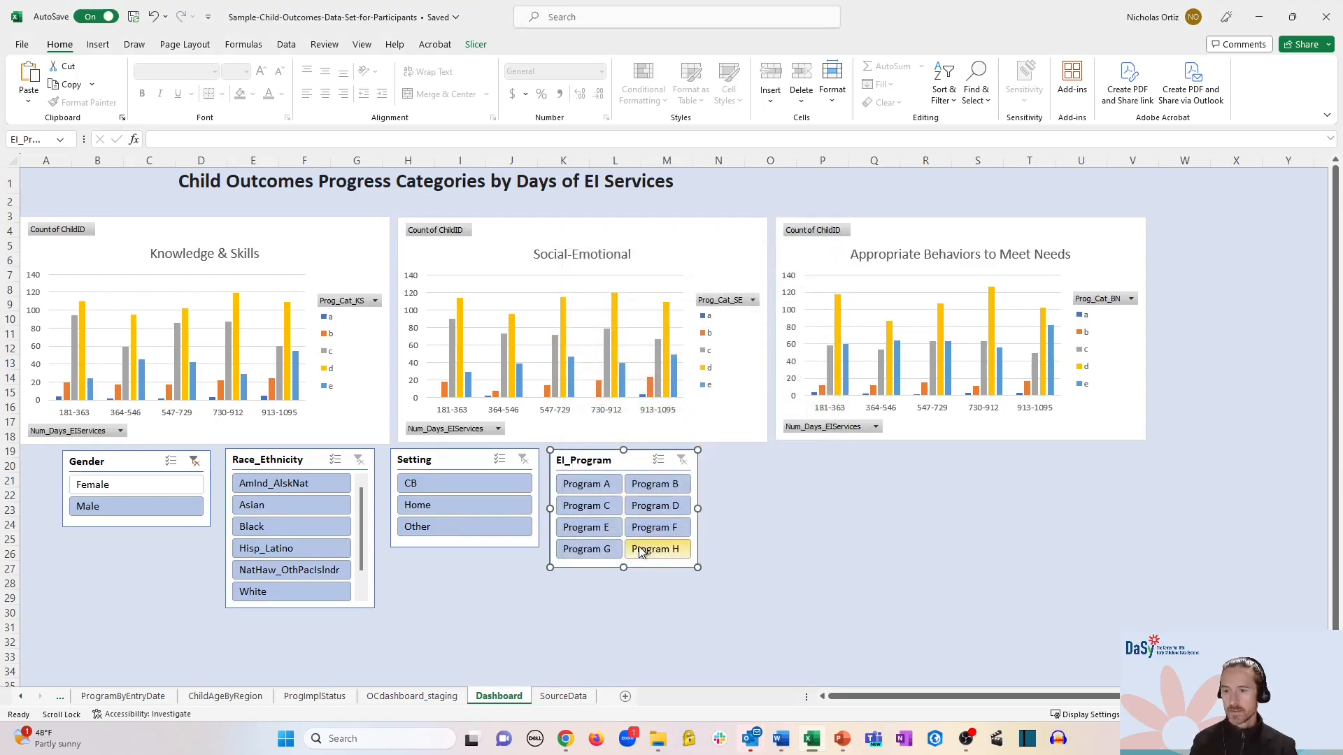
- Change the Race_Ethnicity slicer caption to 'Race Ethnicity'
{"action": "left_click", "coordinate": [308, 465]}
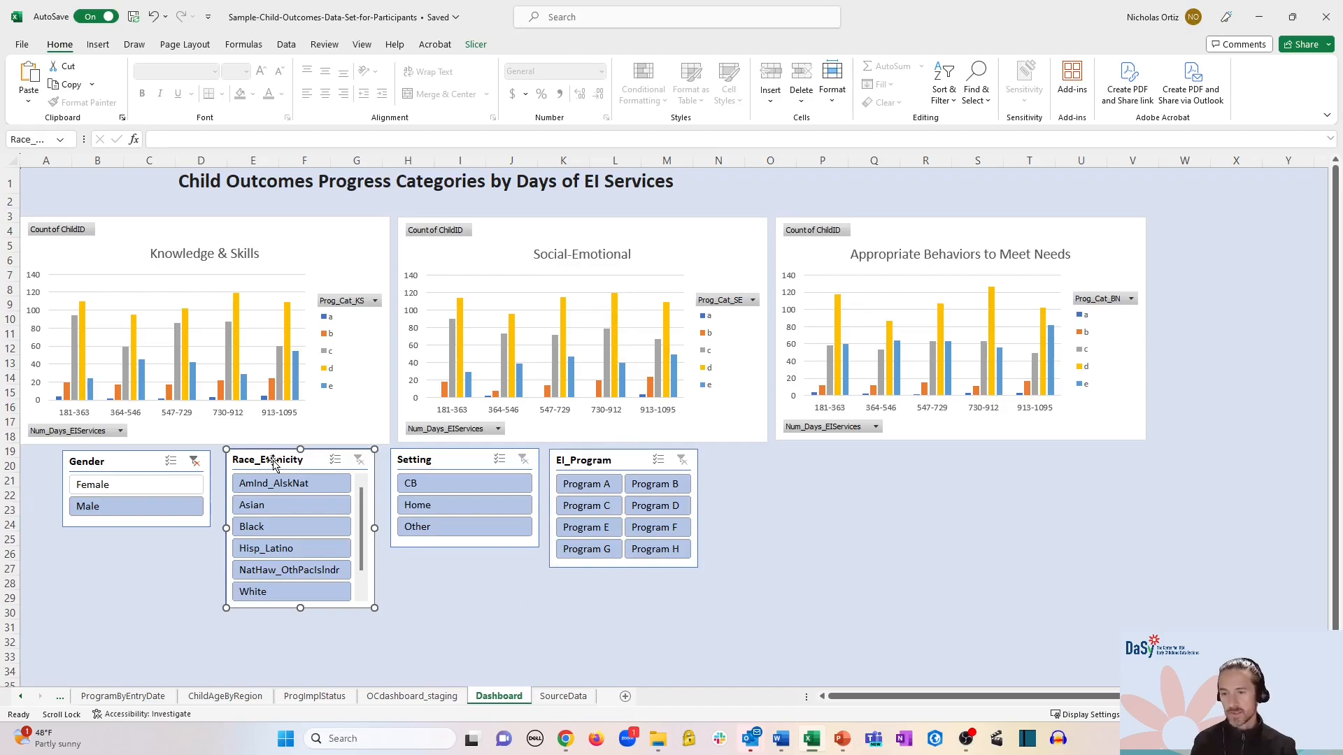
{"action": "right_click", "coordinate": [312, 465]}
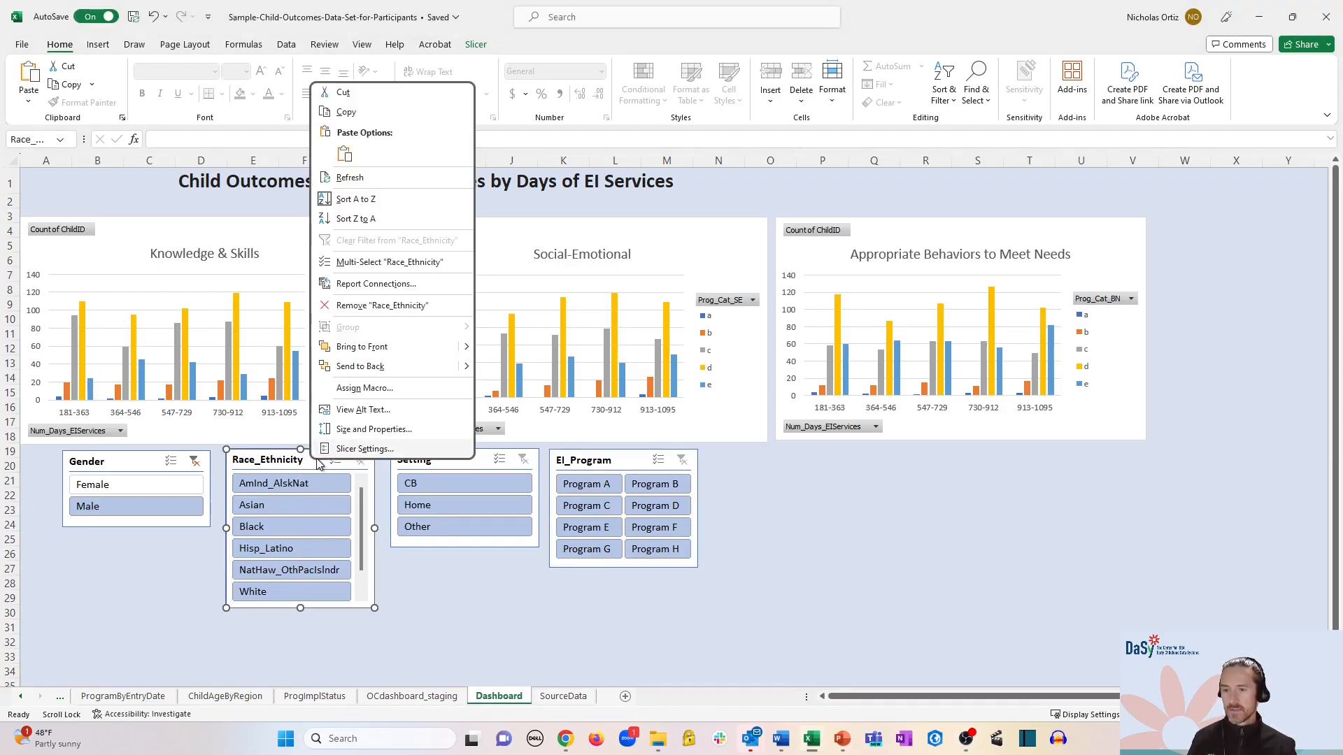
{"action": "left_click", "coordinate": [345, 451]}
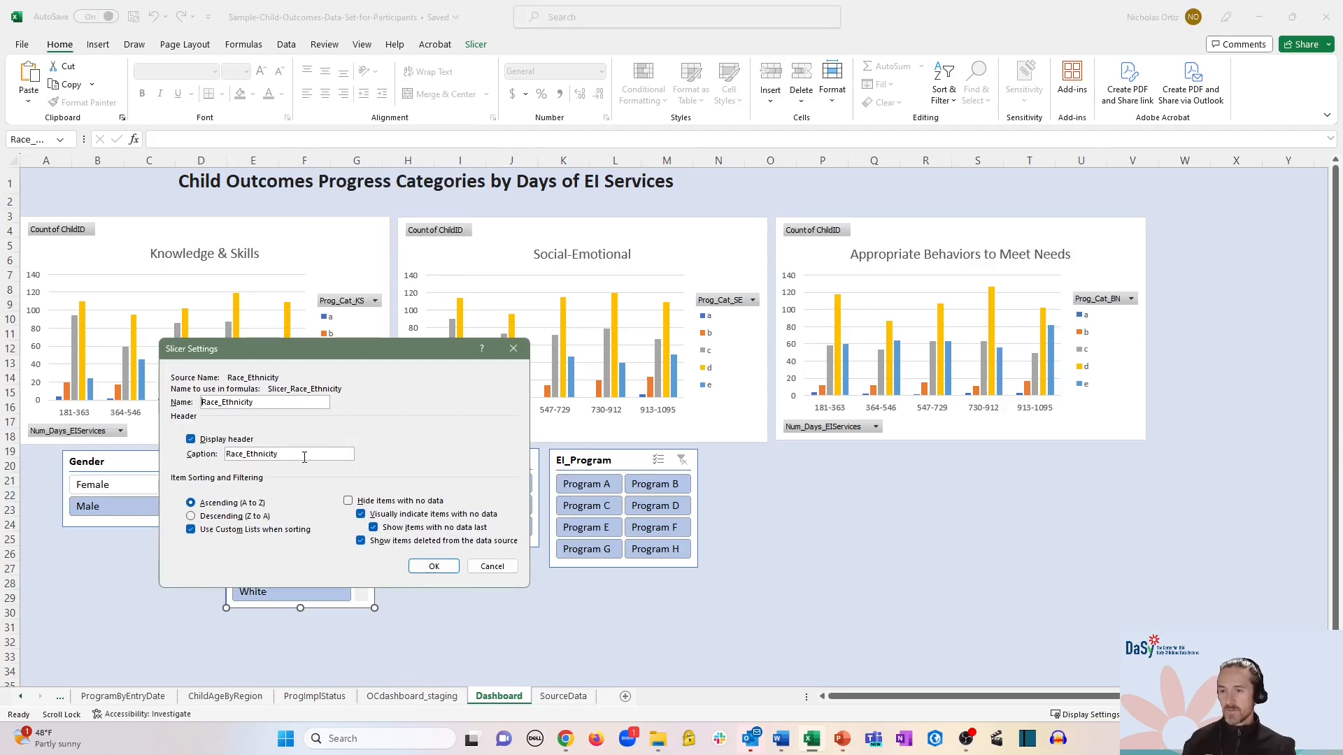
{"action": "left_click", "coordinate": [246, 455]}
{"action": "key", "text": "BackSpace"}
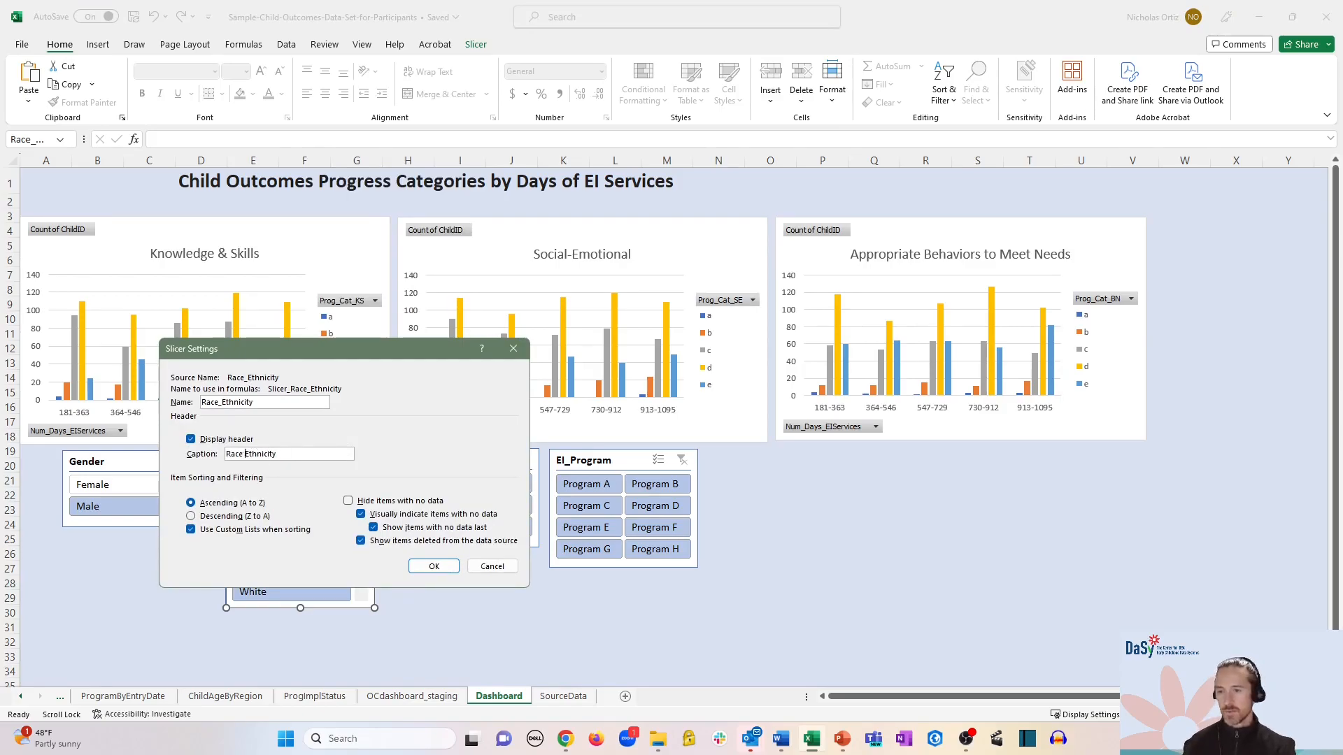
{"action": "left_click", "coordinate": [421, 568]}
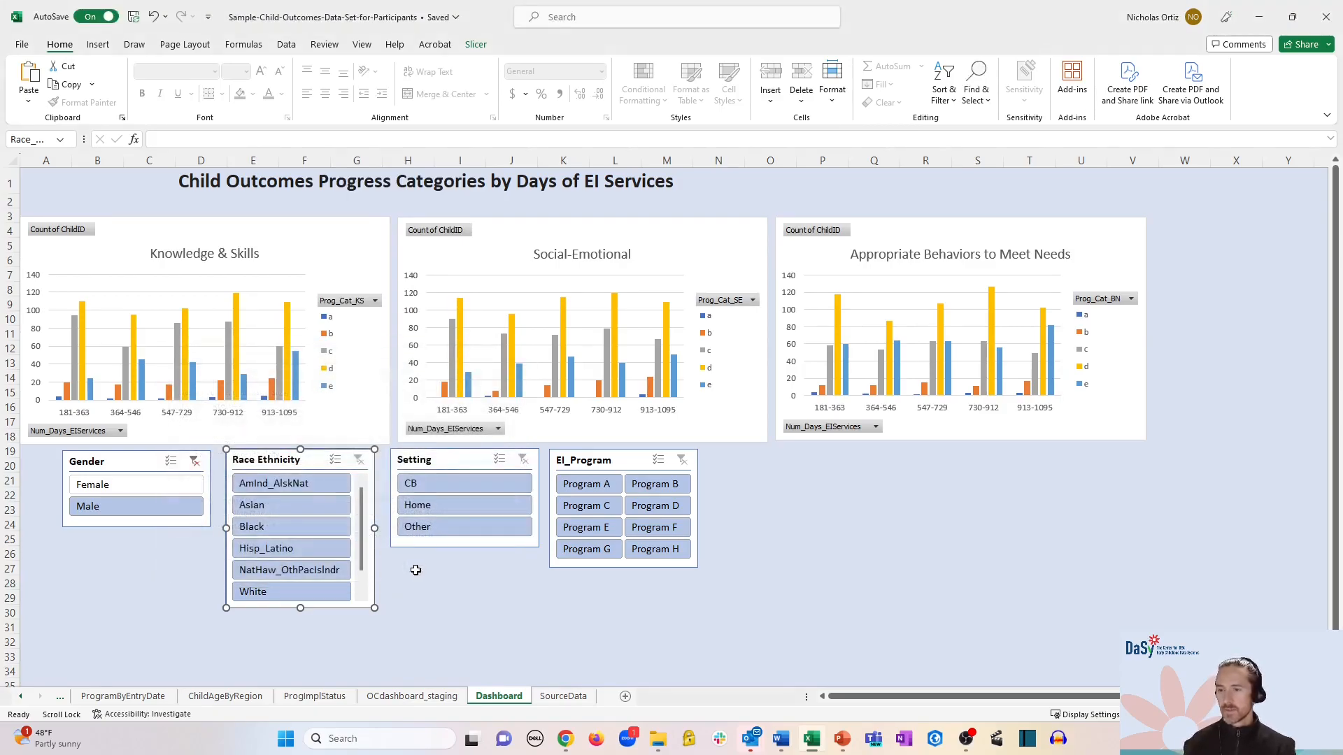
- Change the EI_Program slicer caption to 'EI Program Name'
{"action": "right_click", "coordinate": [591, 465]}
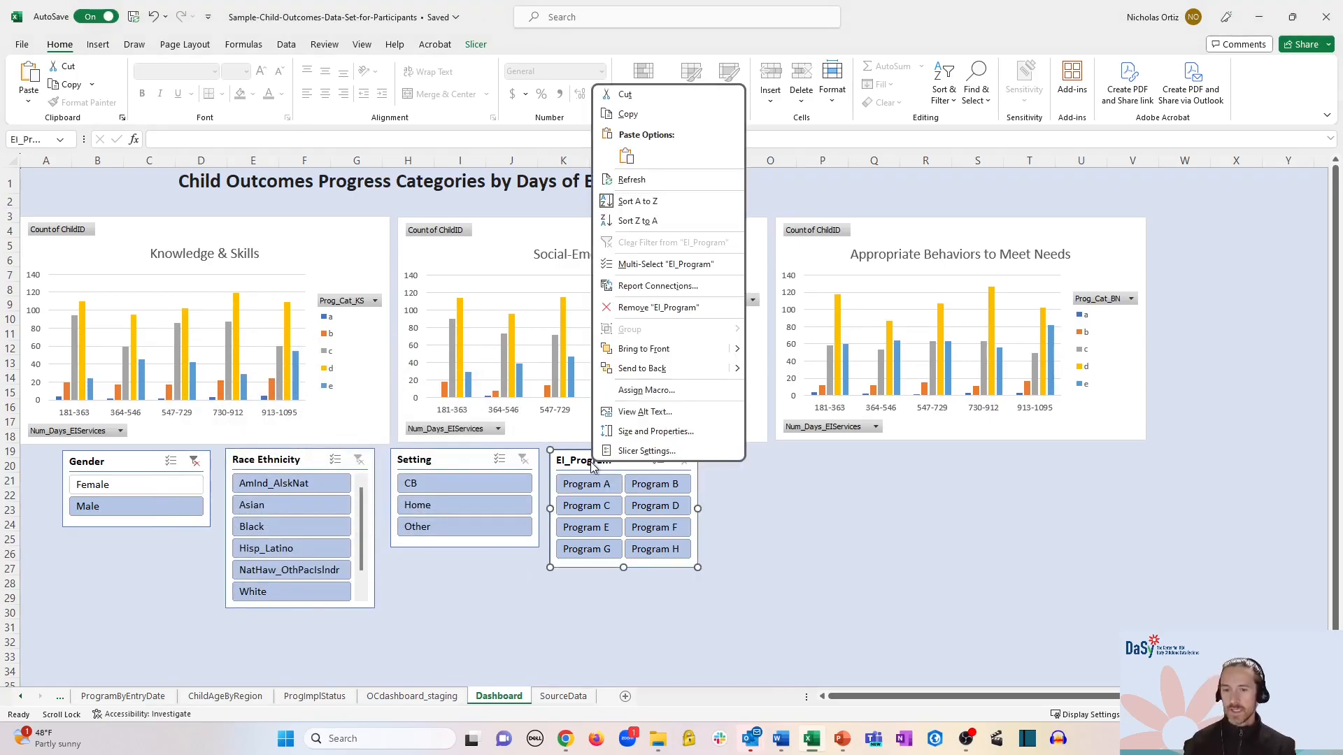
{"action": "left_click", "coordinate": [663, 450]}
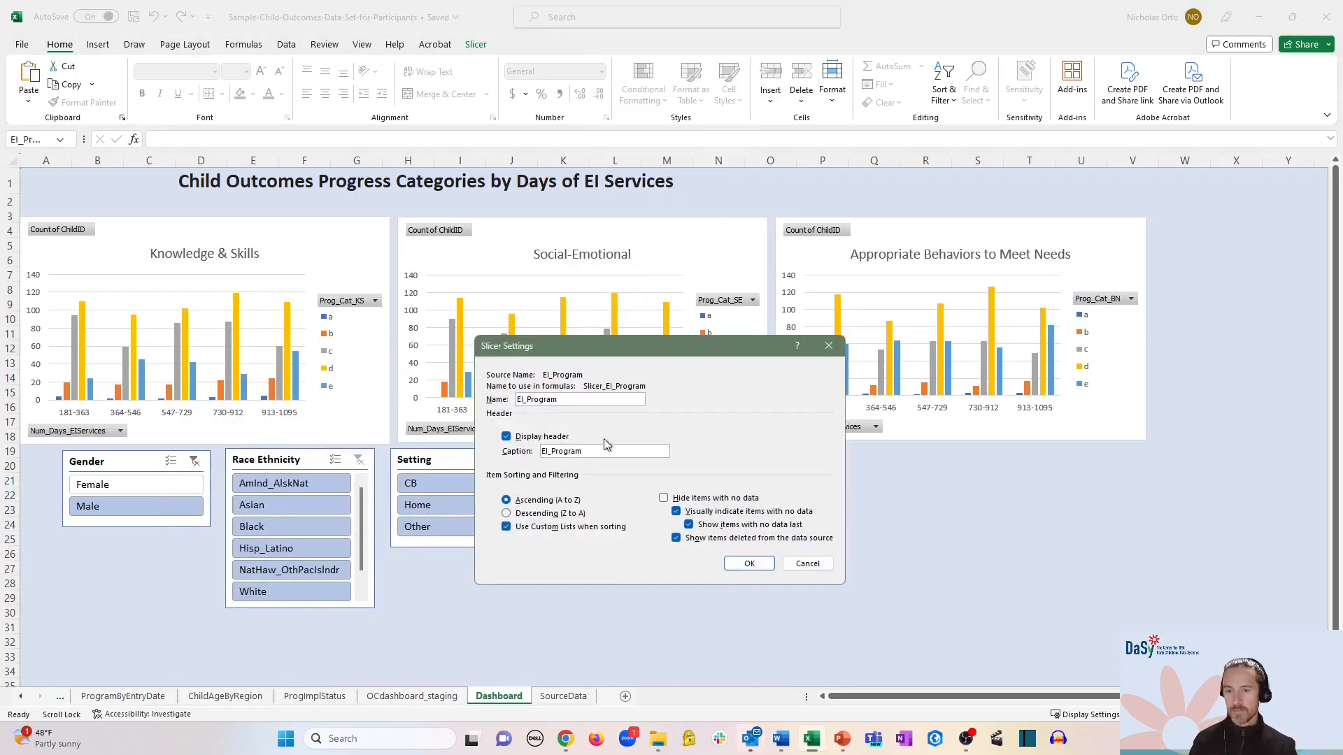
{"action": "left_click_drag", "start_coordinate": [585, 449], "coordinate": [520, 455]}
{"action": "type", "text": "EI Program Name"}
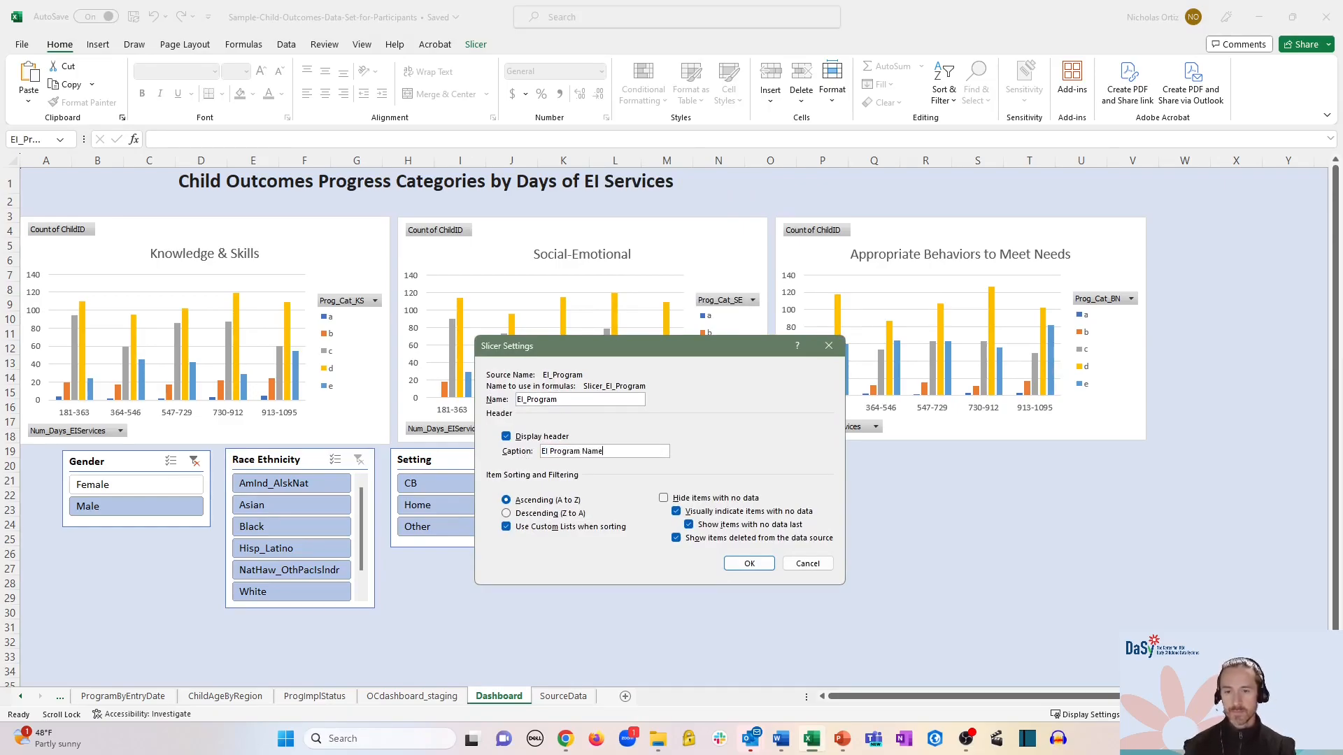
{"action": "left_click", "coordinate": [736, 569]}
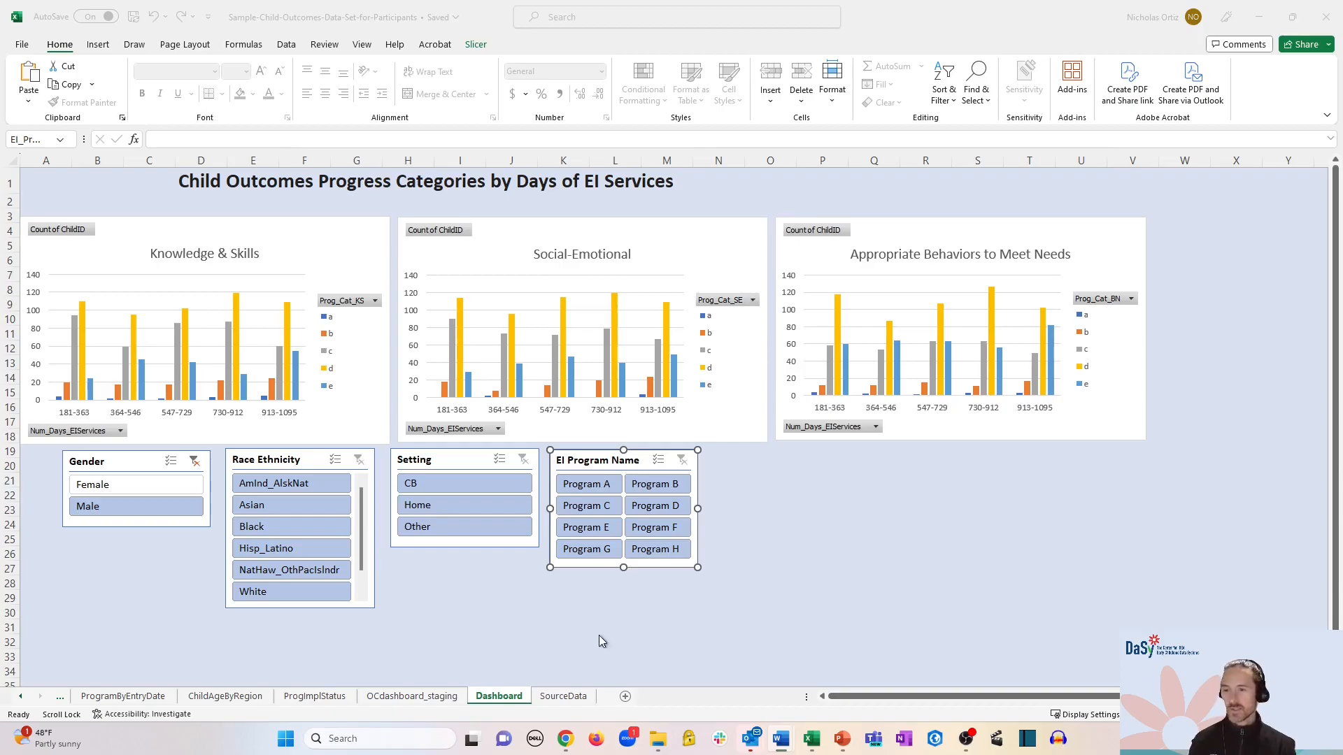
- Filter the charts by Asian, CB and Program D, then clear the program and setting filters
{"action": "left_click", "coordinate": [333, 506]}
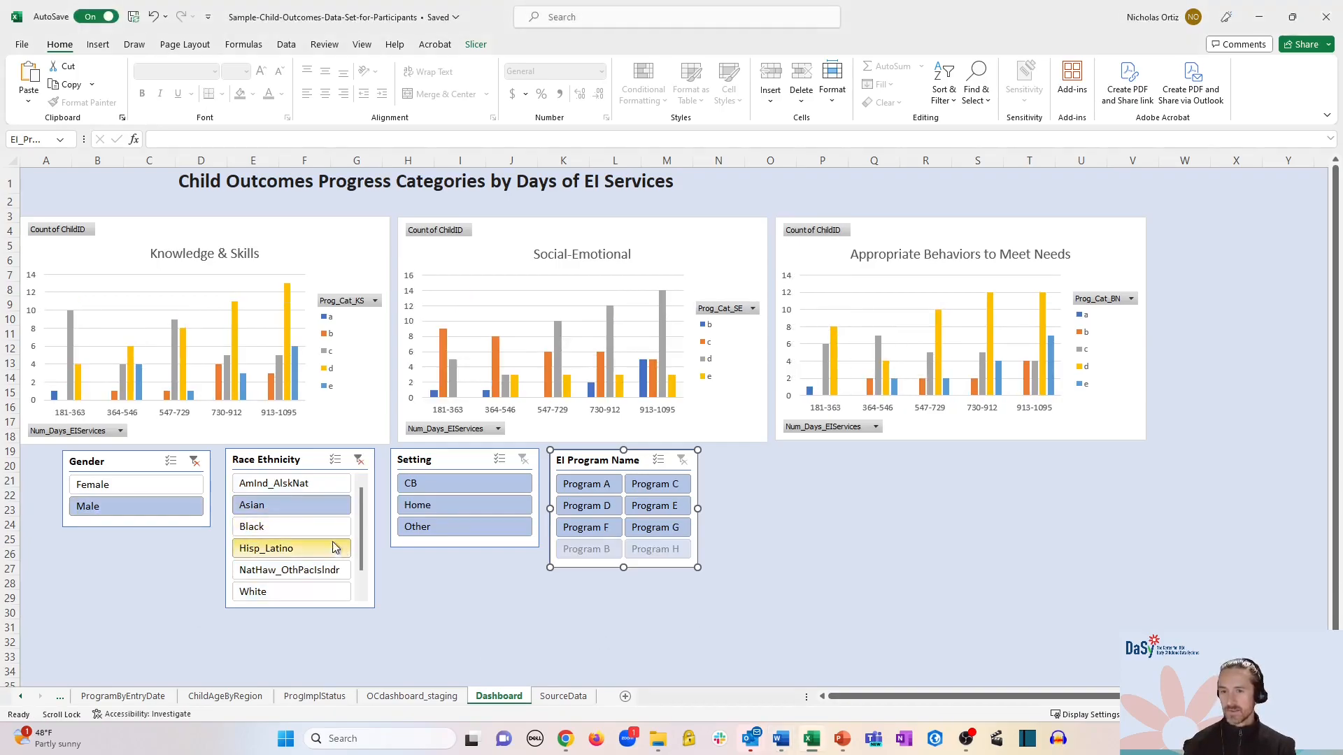
{"action": "left_click", "coordinate": [474, 488]}
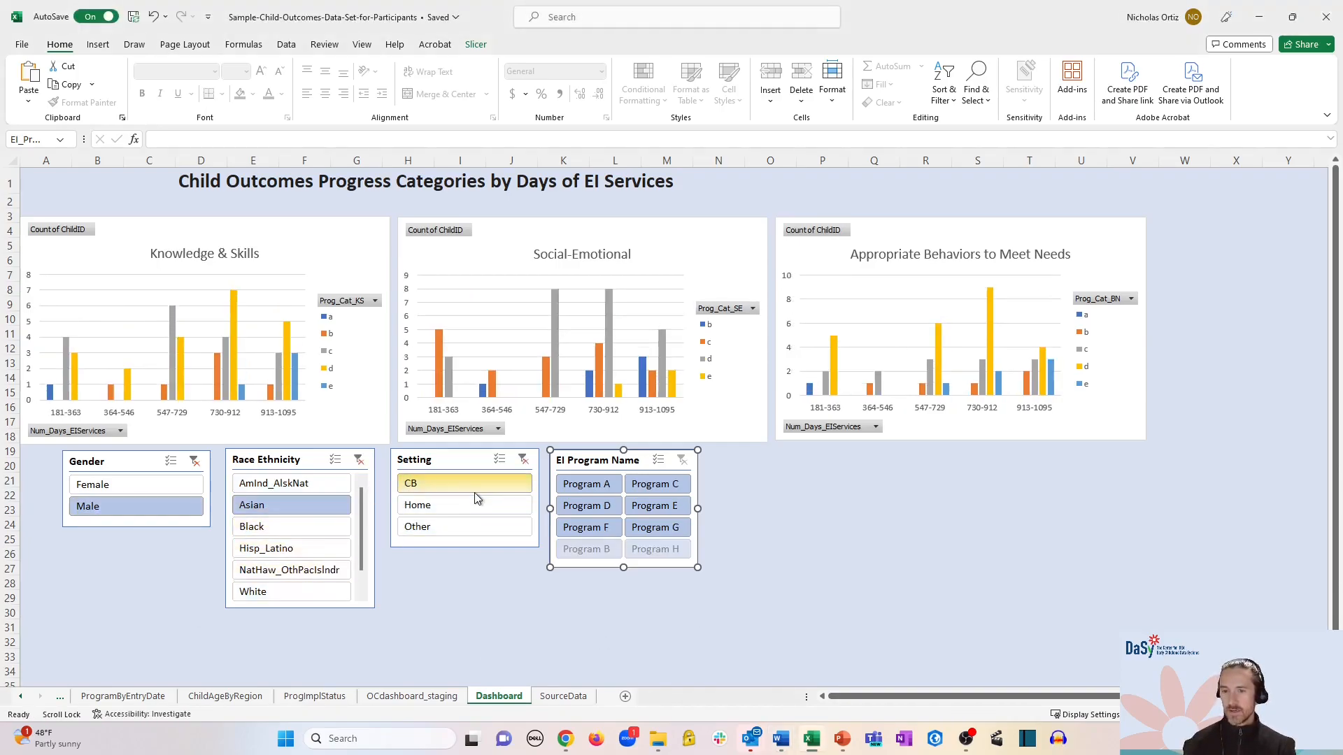
{"action": "left_click", "coordinate": [612, 513]}
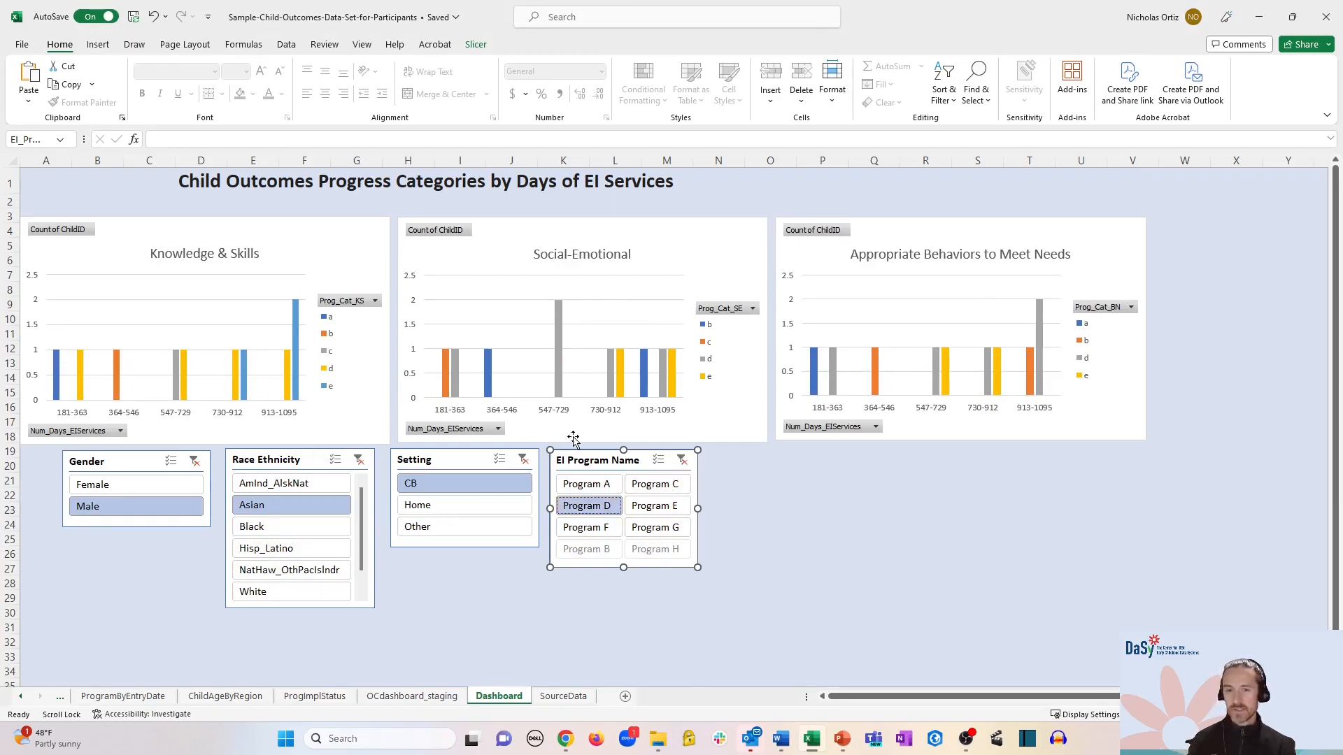
{"action": "left_click", "coordinate": [683, 465]}
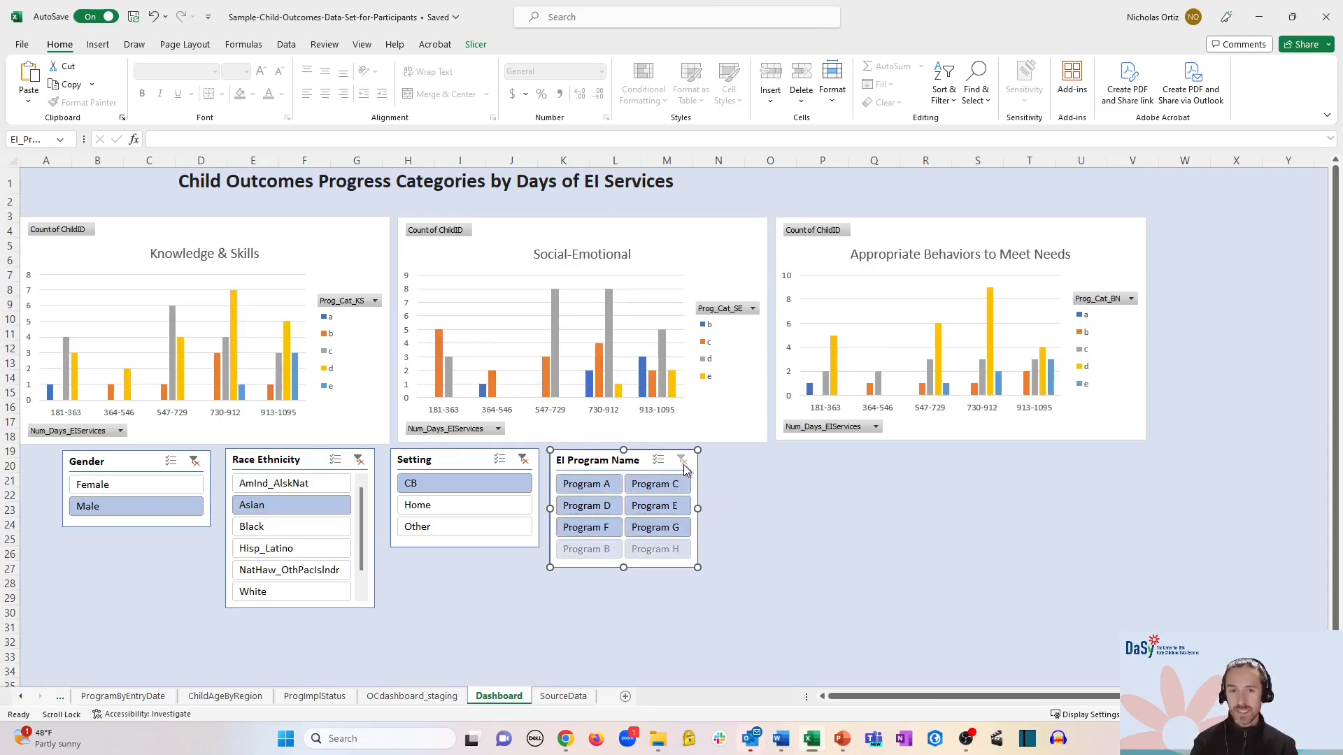
{"action": "left_click", "coordinate": [523, 461]}
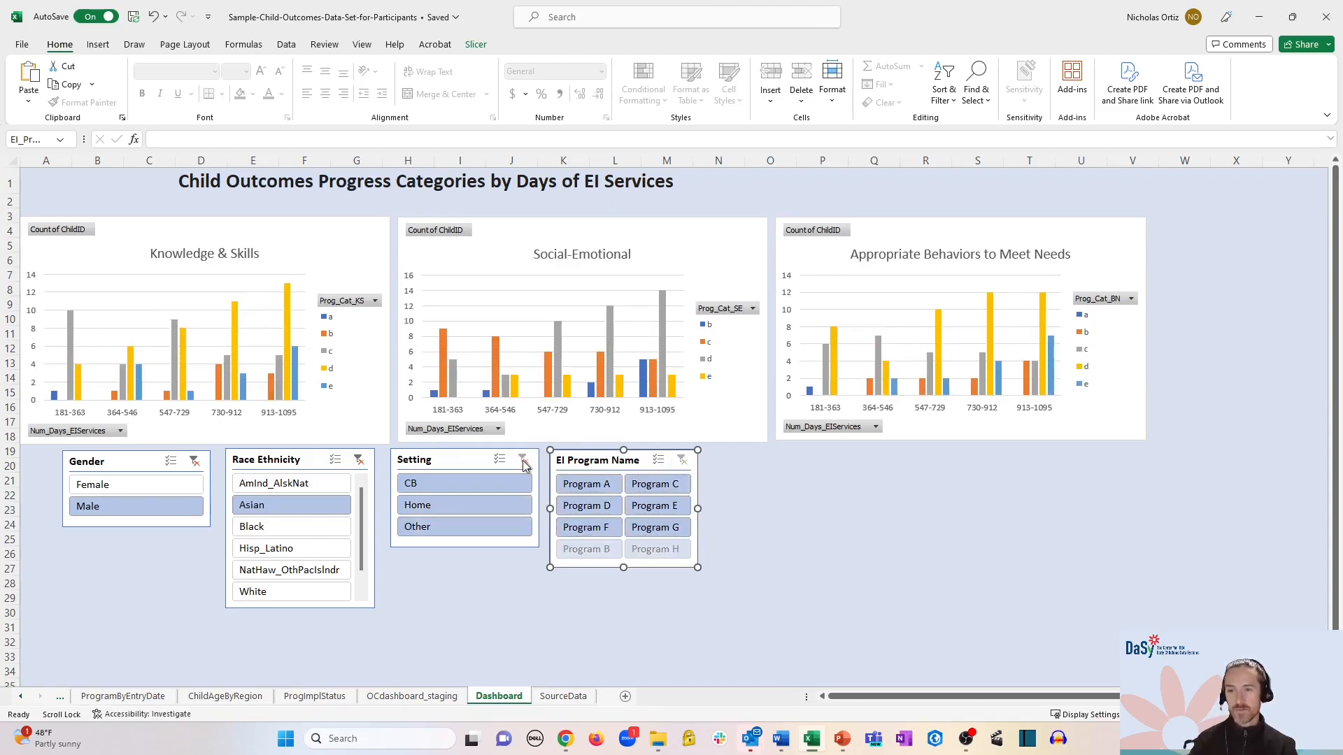